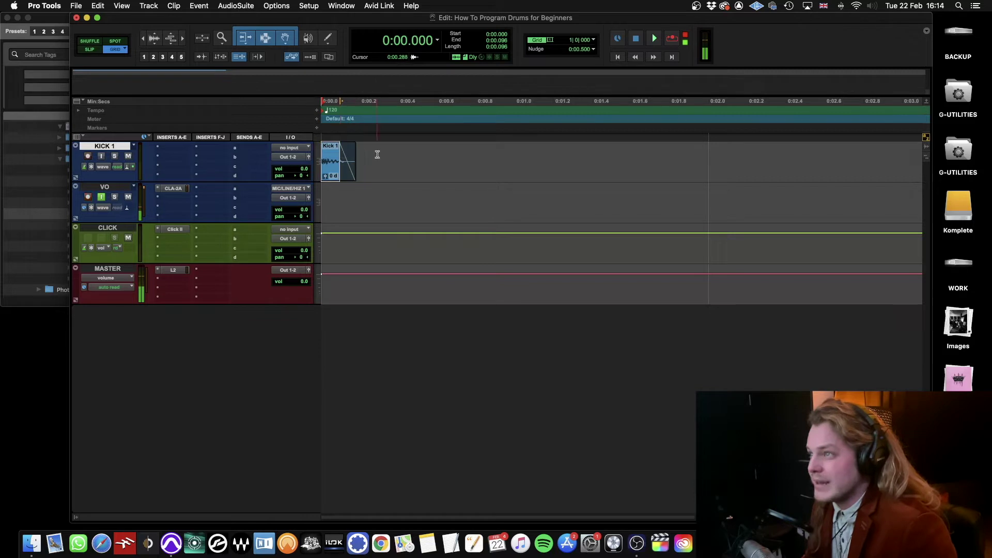
Step: Shift the KICK 1 clip's fade-out earlier so it starts at about 0.056 s, and audition the kick
key(space)
key(space)
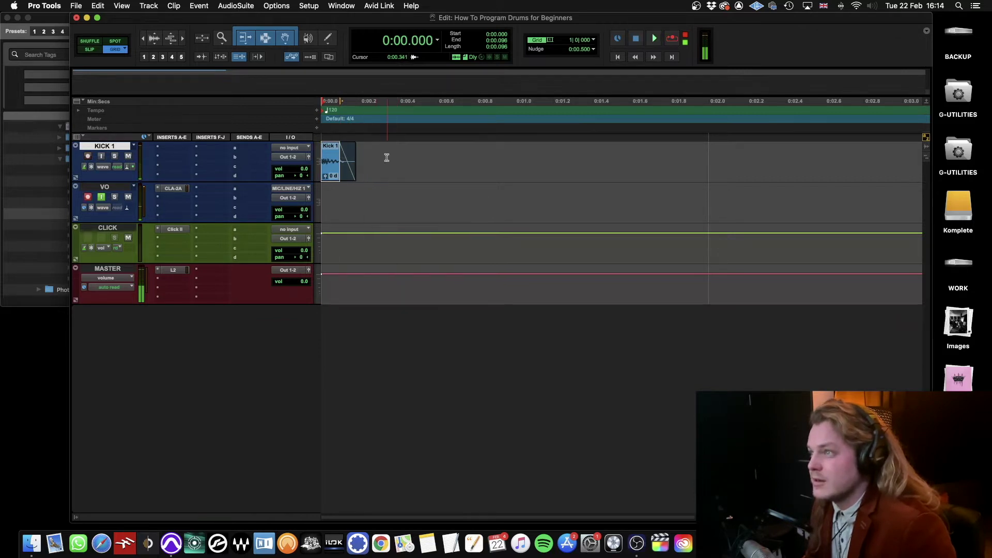
key(t)
key(t)
click(397, 151)
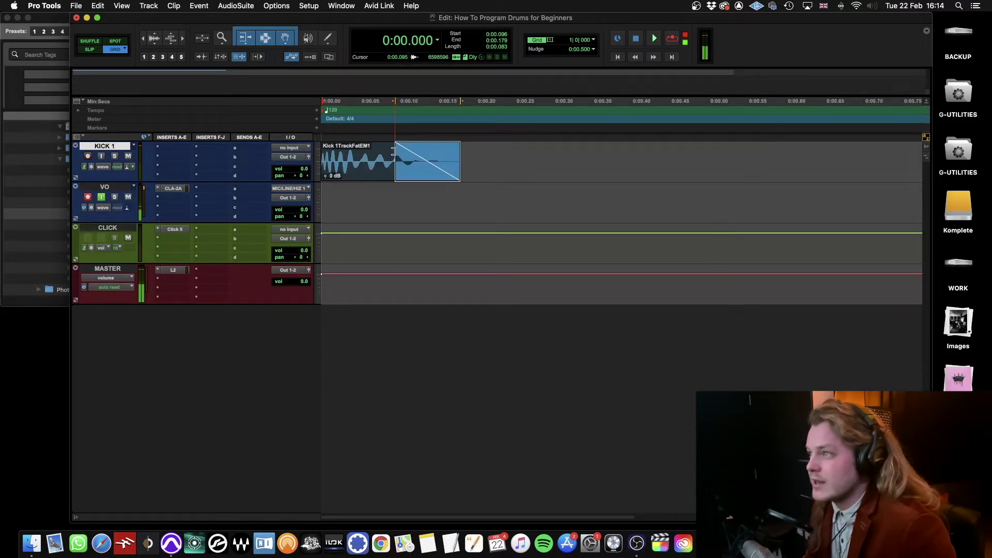
drag(393, 151, 364, 155)
key(space)
key(space)
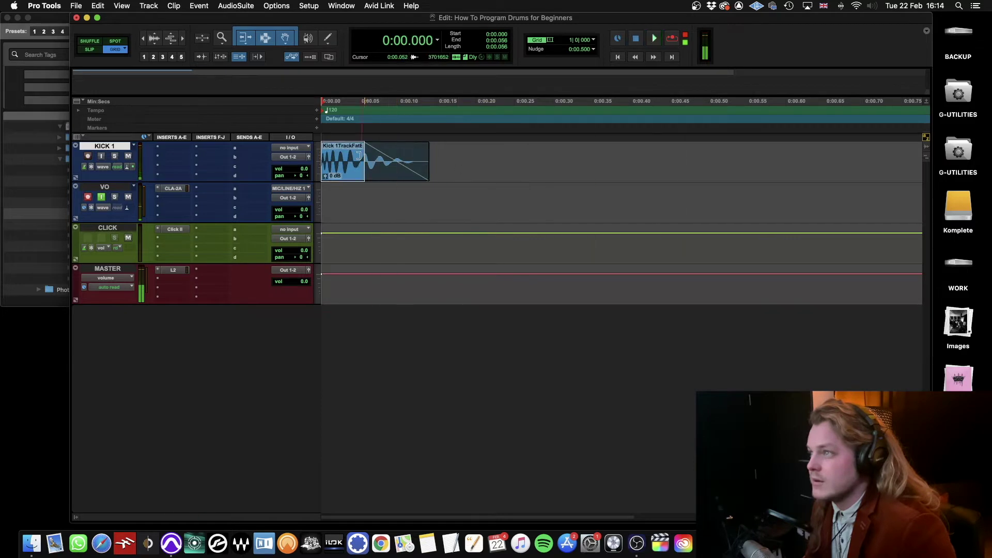
Step: Shorten the fade-out on the KICK 1 clip so the clip ends at about 0.098 s, and audition it
drag(429, 151, 393, 147)
key(space)
key(space)
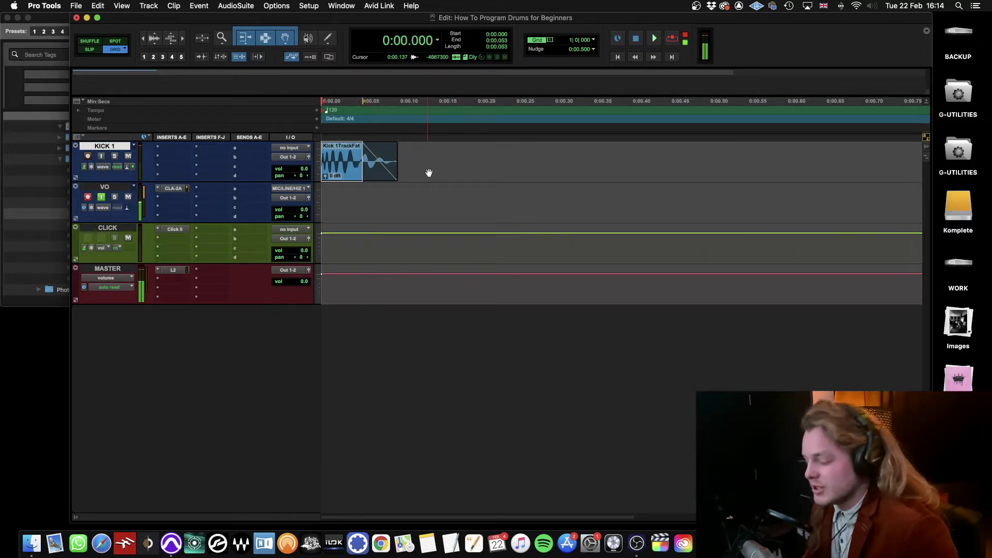
key(space)
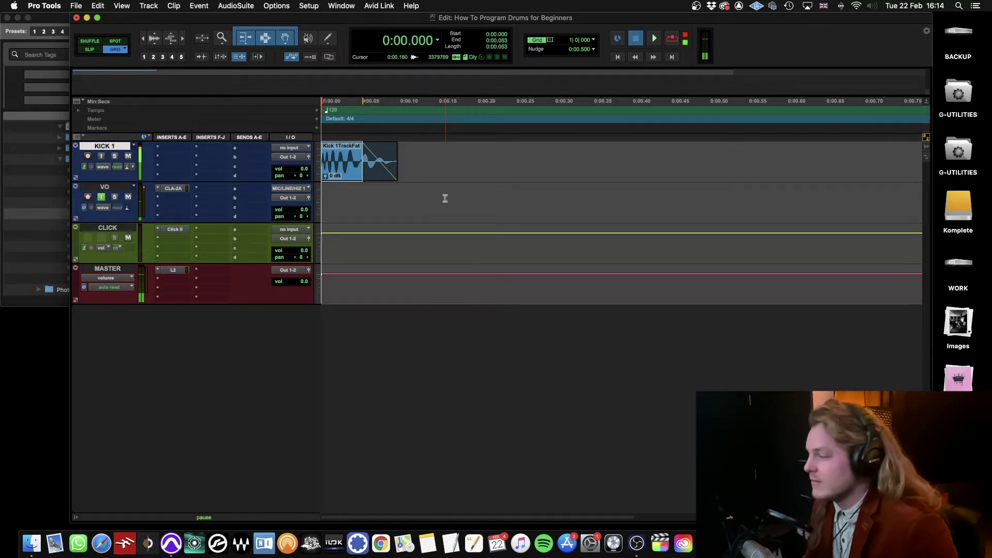
key(space)
key(space)
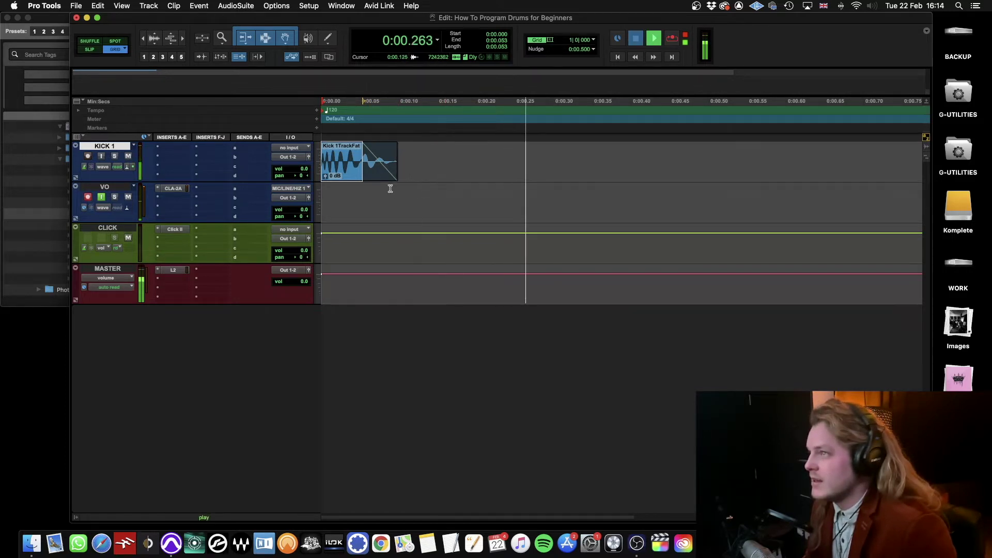
key(space)
Step: Insert the mono FabFilter Pro-Q 3 equalizer on the KICK 1 track
click(185, 151)
mouse_move(207, 148)
mouse_move(272, 152)
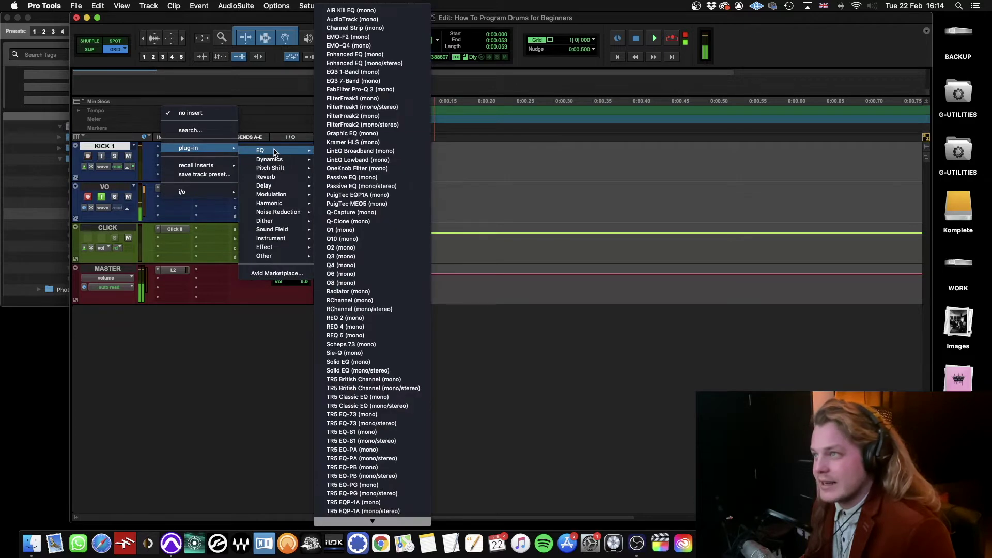
click(381, 94)
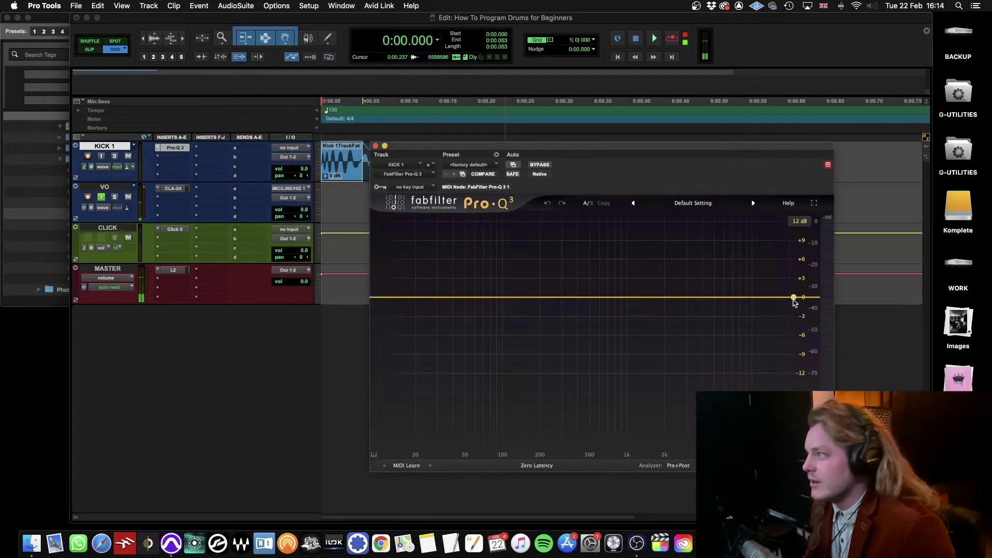
Step: Shape KICK 1's EQ with a high cut near 2 kHz and a low cut at about 48 Hz, auditioning the sound
drag(795, 298, 661, 319)
key(space)
key(space)
drag(394, 297, 462, 275)
key(space)
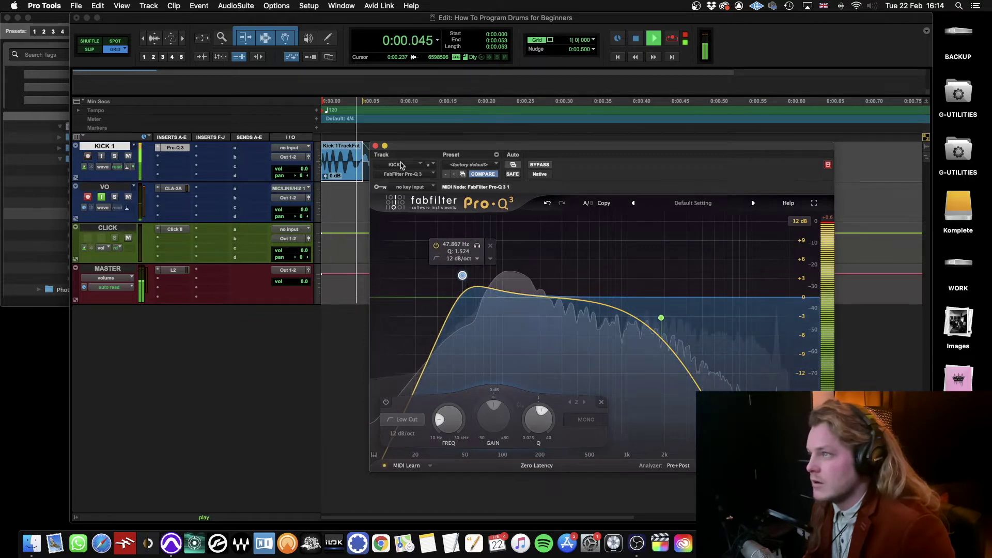
click(376, 146)
key(space)
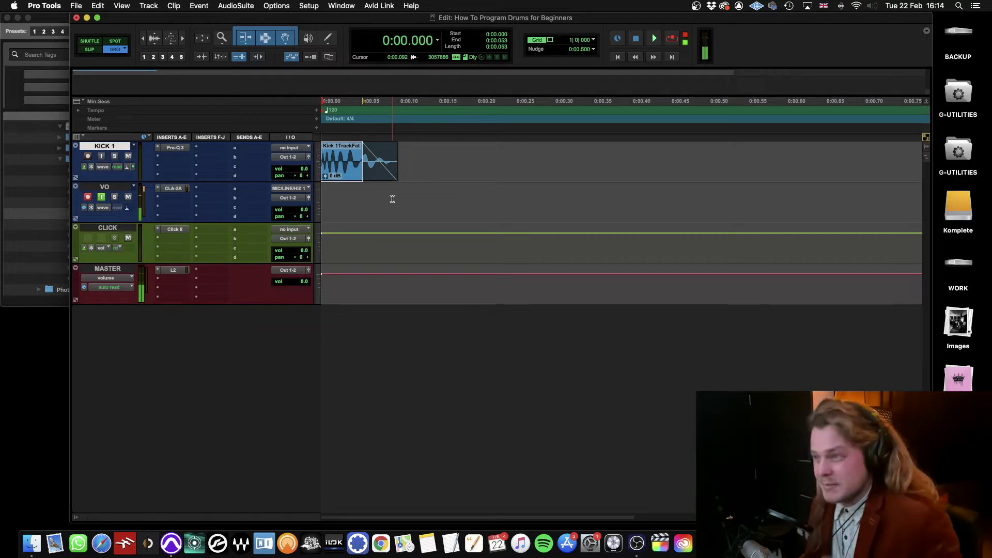
Step: Audition samples in the Vintage library's Kick folder to find a second kick layer
key(ctrl+Up)
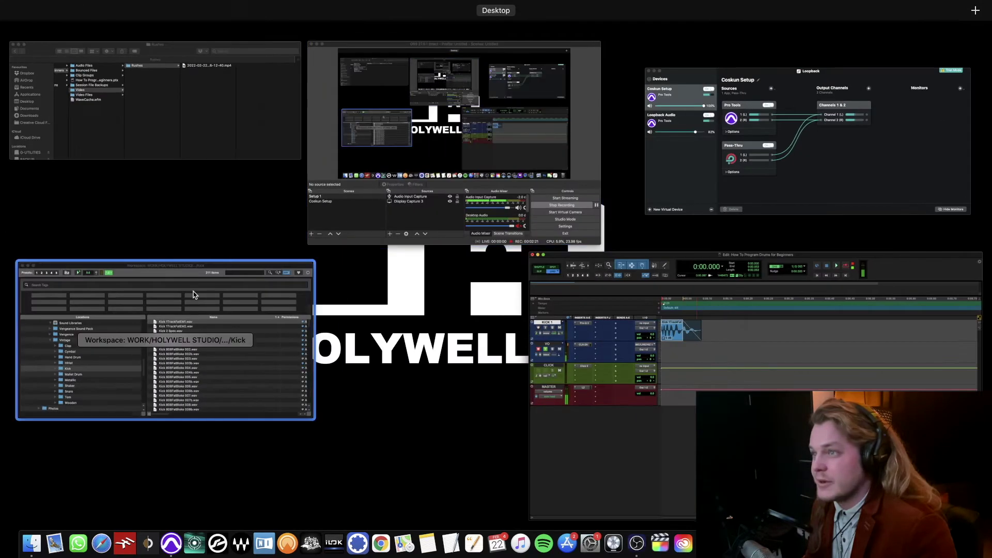
click(289, 299)
click(316, 248)
click(321, 222)
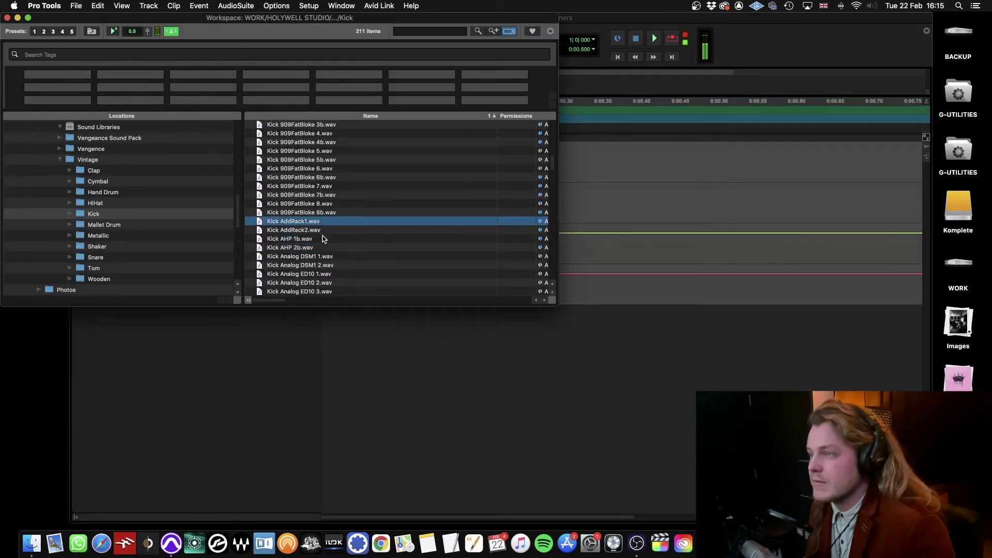
click(323, 238)
click(318, 247)
scroll(318, 248, down, 5)
scroll(311, 164, up, 1)
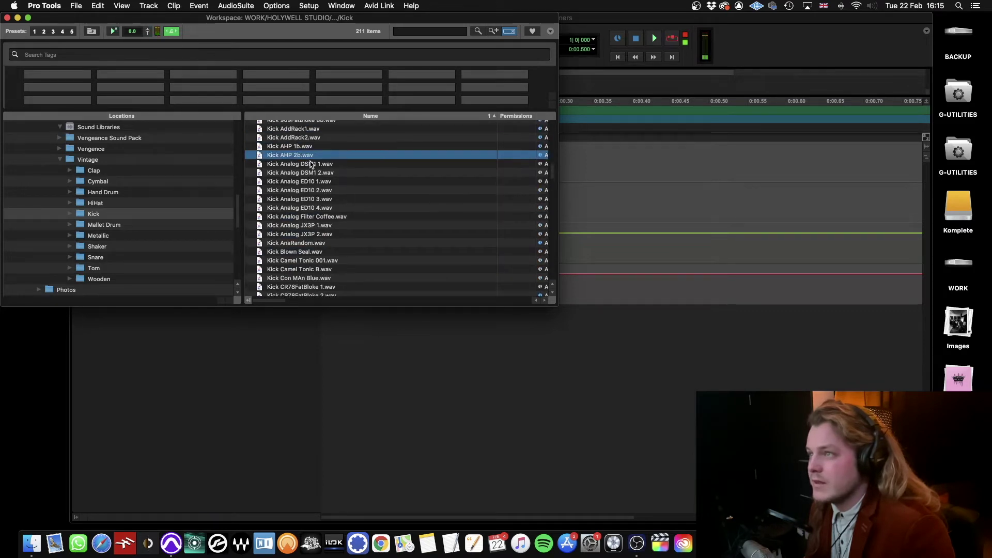
Step: Add Kick AHP 2b.wav on a new track above KICK 1 and name the track KICK 2
drag(299, 151, 108, 151)
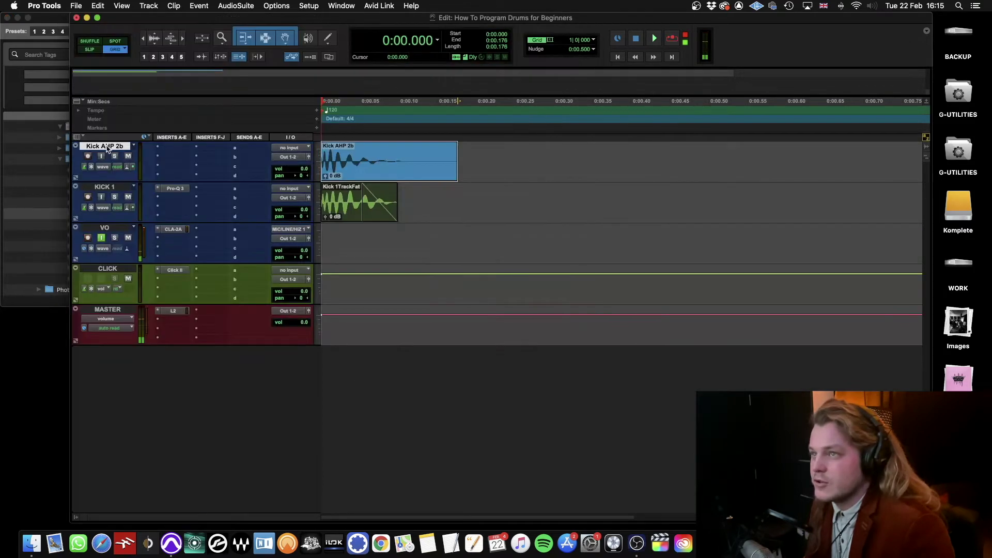
double_click(108, 147)
text(KICK 2)
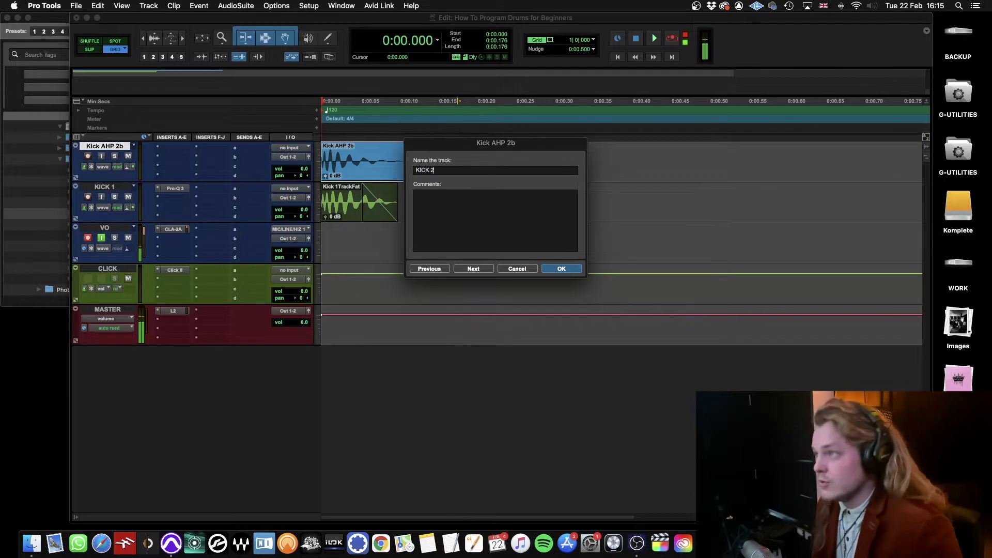
key(Return)
Step: Trim the KICK 2 clip to about 0.090 s, add a fade-out starting at about 0.055 s, and audition it
drag(460, 173, 394, 173)
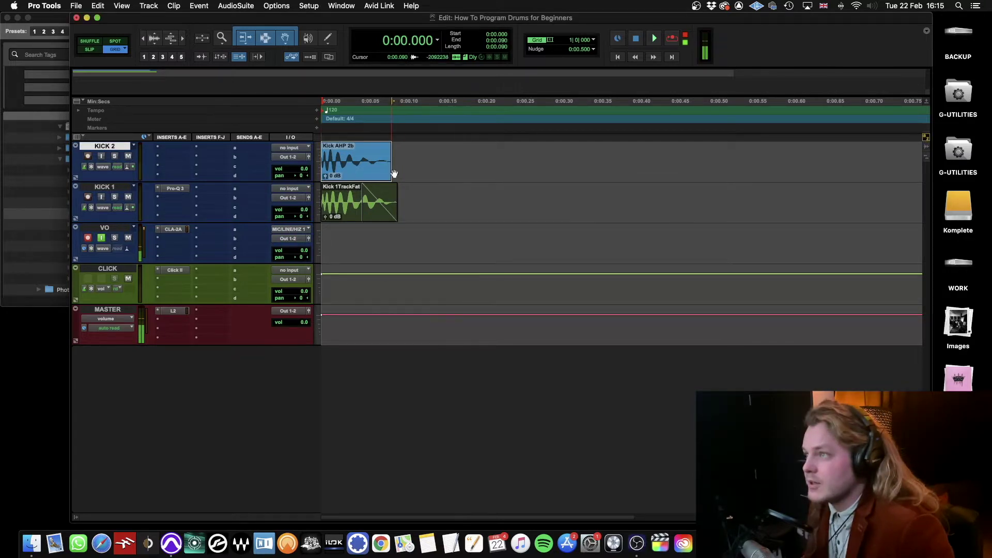
click(372, 212)
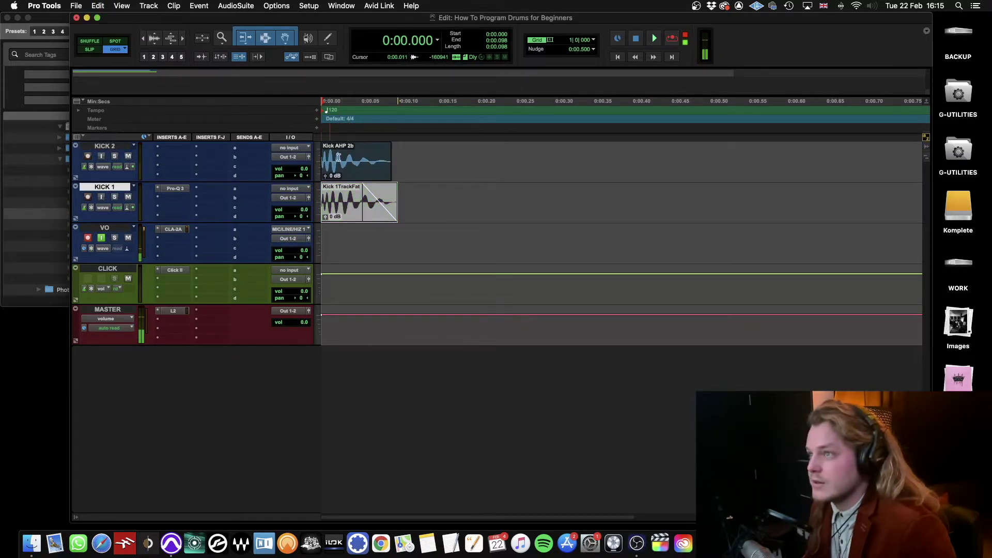
drag(388, 146, 363, 146)
key(space)
key(space)
key(space)
key(space)
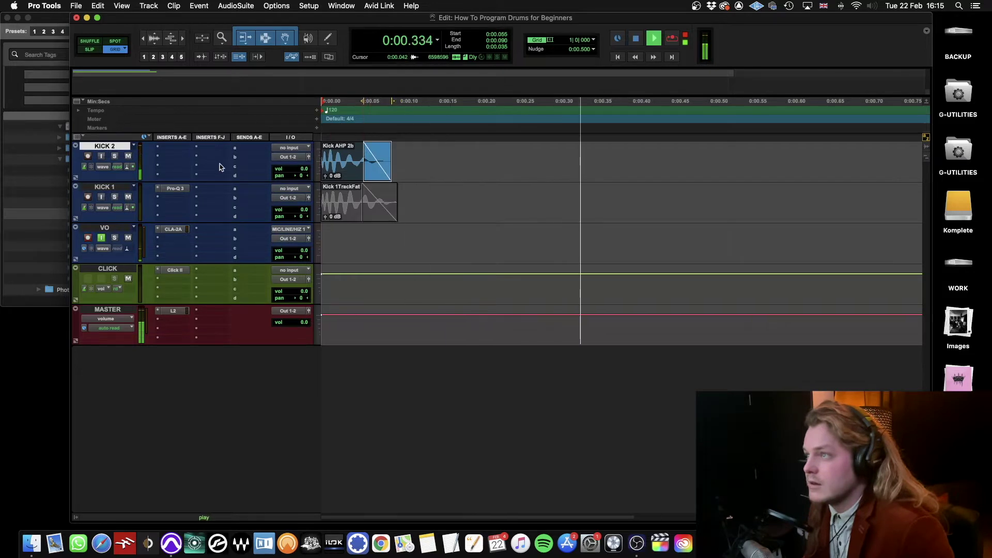
Step: Insert the mono FabFilter Pro-Q 3 equalizer on the KICK 2 track
click(165, 150)
mouse_move(196, 147)
mouse_move(279, 150)
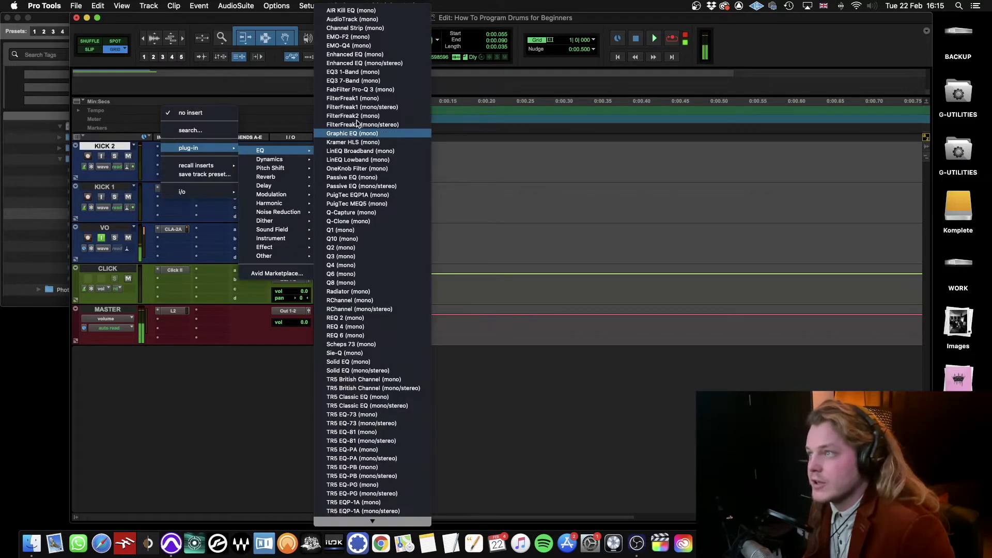
click(387, 91)
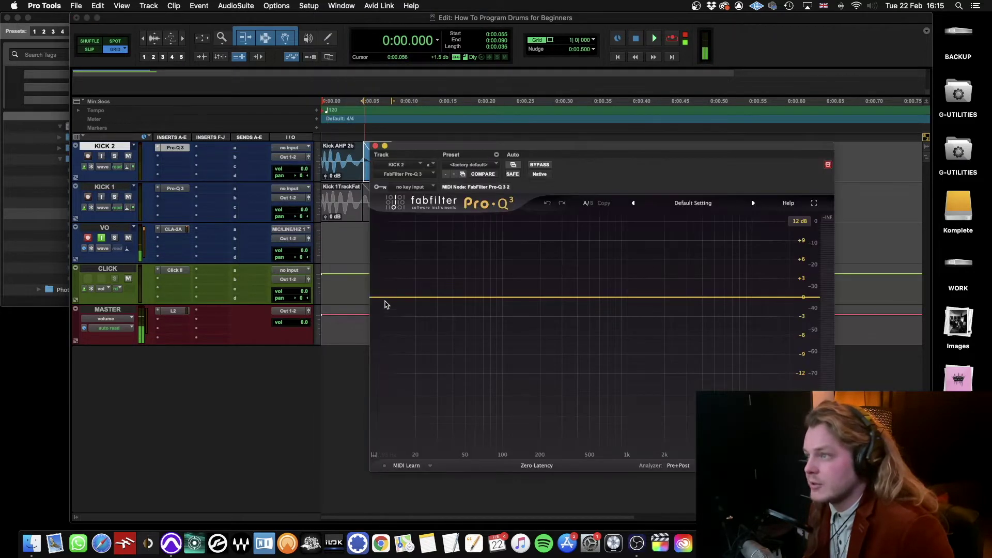
Step: Add a low cut at about 145 Hz to KICK 2's EQ and audition the result
drag(383, 297, 523, 273)
key(space)
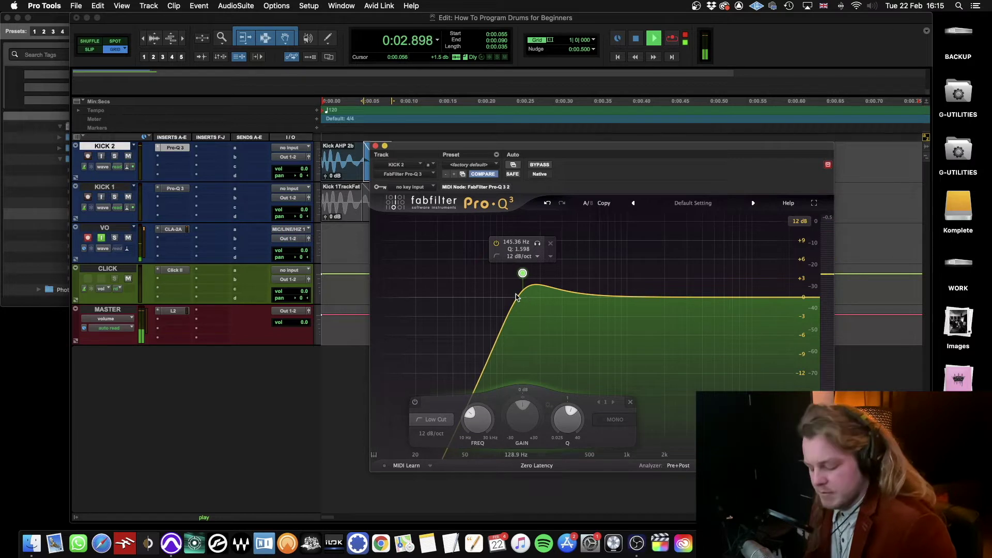
key(space)
key(space)
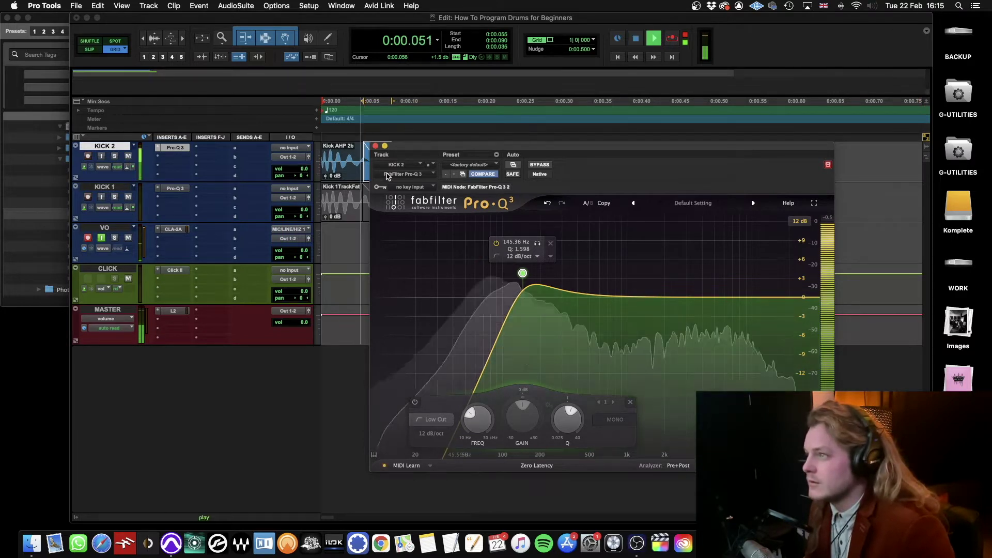
key(space)
click(375, 146)
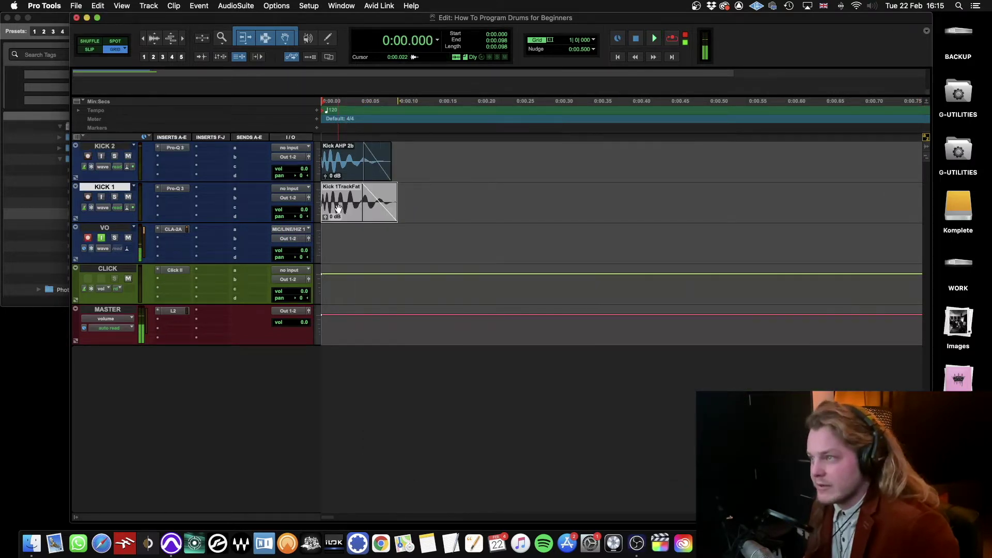
Step: Audition the two kick layers together and lower the KICK 2 volume to -3.3 dB
key(space)
key(space)
key(space)
key(space)
key(super+bracketleft)
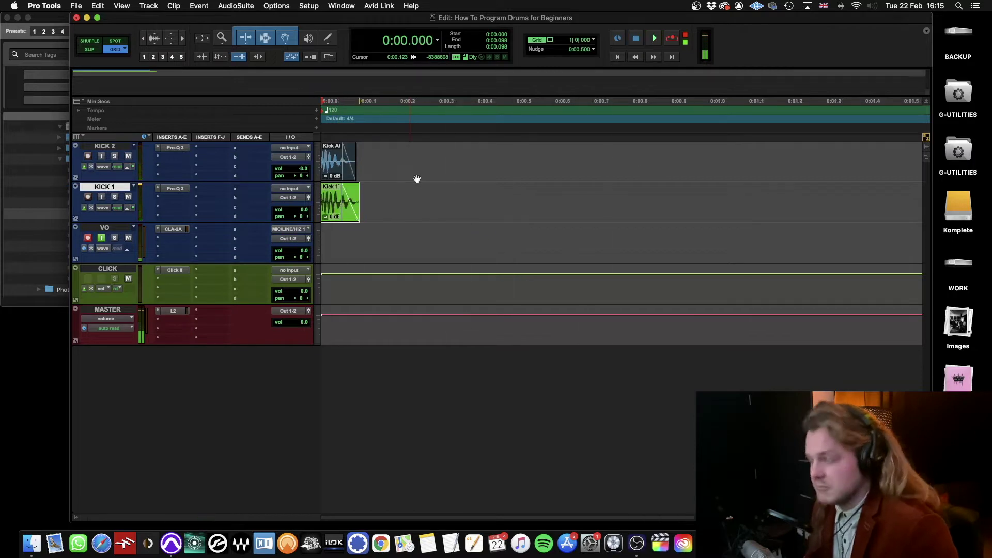
Step: Set the session tempo to 130 BPM and the grid to eighth notes (480 ticks)
key(super+bracketleft)
key(super+bracketright)
key(super+bracketright)
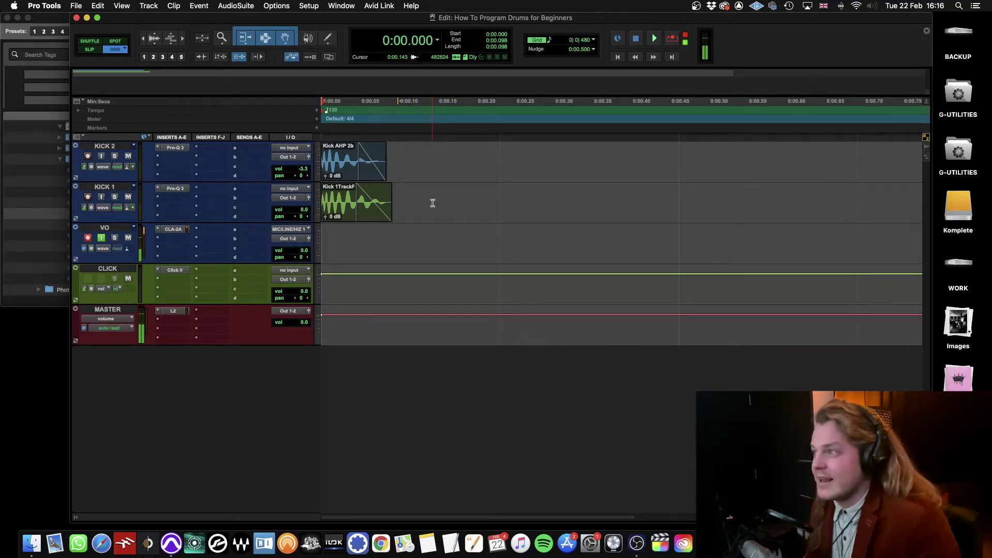
Step: Select both kick clips and place a copy of the pair at 0.692 s
click(333, 209)
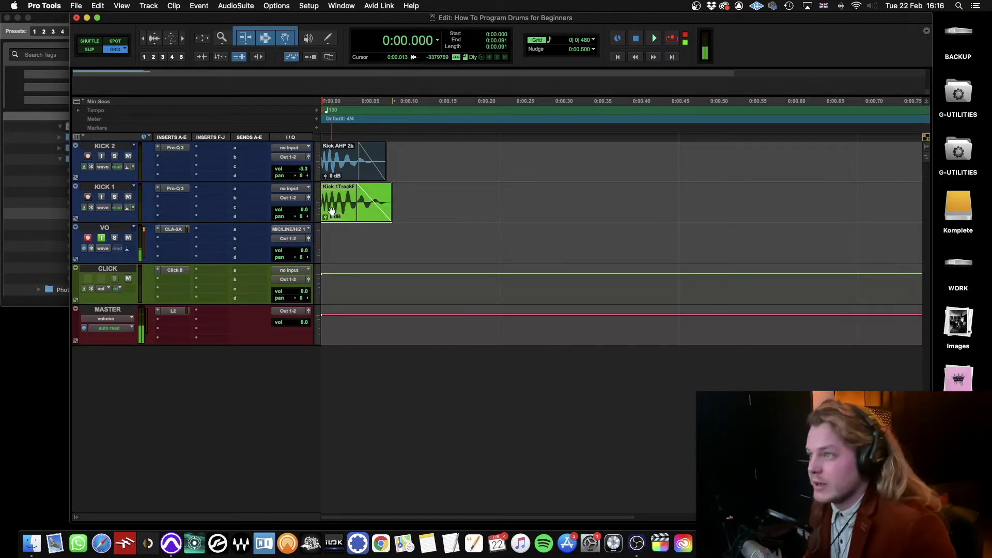
shift+click(336, 165)
key(super+bracketleft)
drag(333, 174, 584, 168)
key(super+bracketleft)
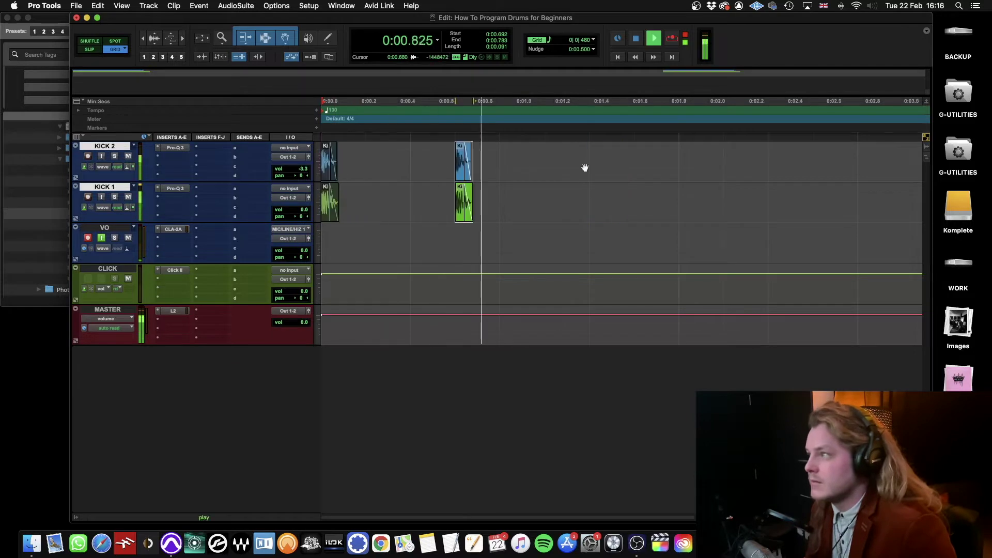
Step: Copy the kick pair further along both tracks for three more hits, the last at 2.307 s, and play the pattern
drag(462, 165, 731, 166)
drag(731, 166, 751, 176)
key(space)
key(super+bracketleft)
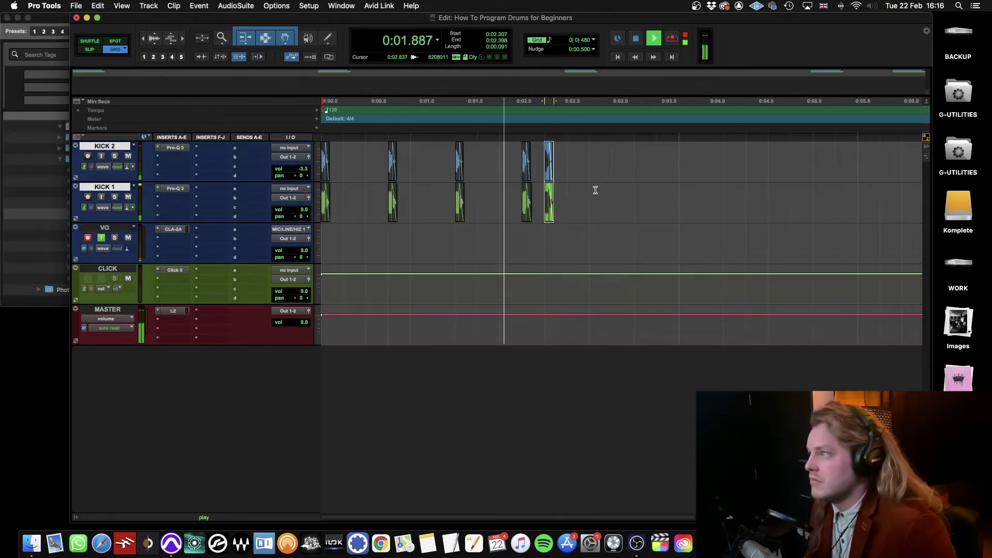
key(space)
Step: Duplicate the two-bar kick pattern on both tracks, play it back, and move KICK 1 above KICK 2
drag(677, 155, 321, 155)
key(super+d)
key(super+bracketleft)
key(super+bracketleft)
click(437, 233)
key(space)
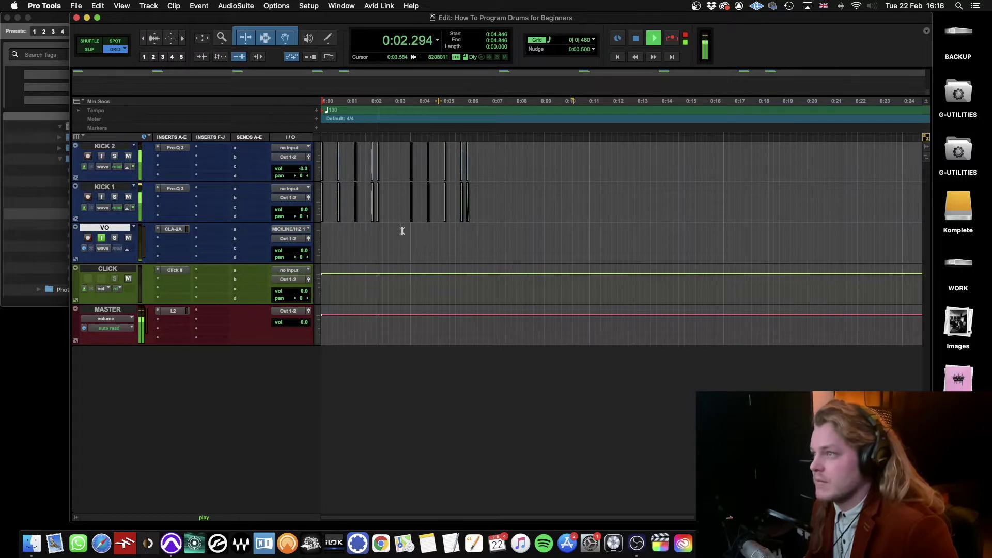
key(space)
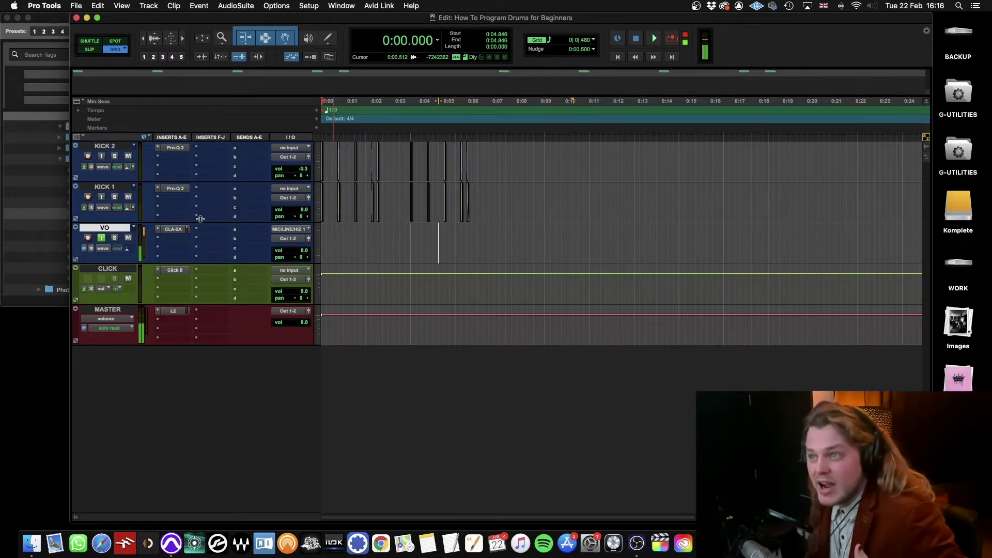
drag(113, 190, 106, 148)
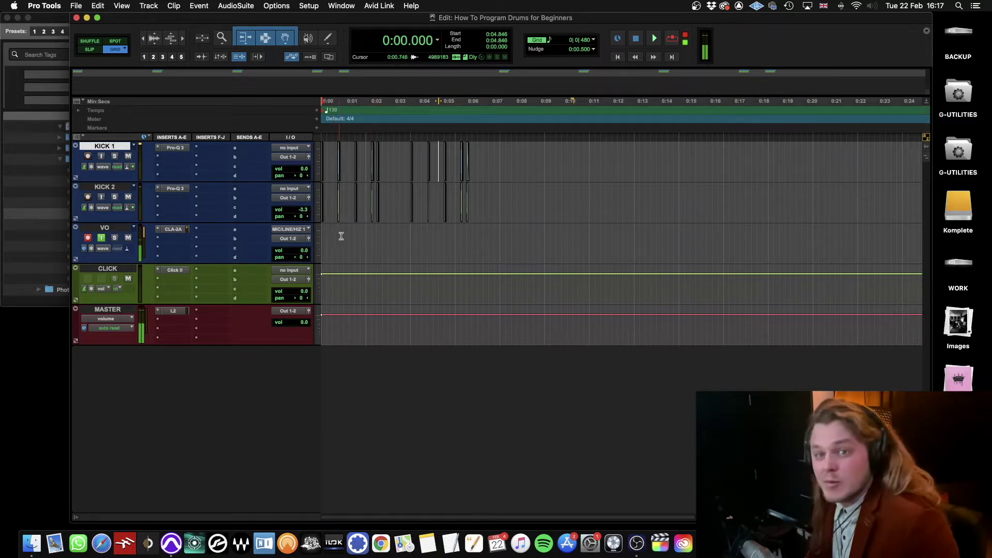
Step: Browse to the Vintage Snare folder in the sample library and audition rim and snare samples
key(alt+semicolon)
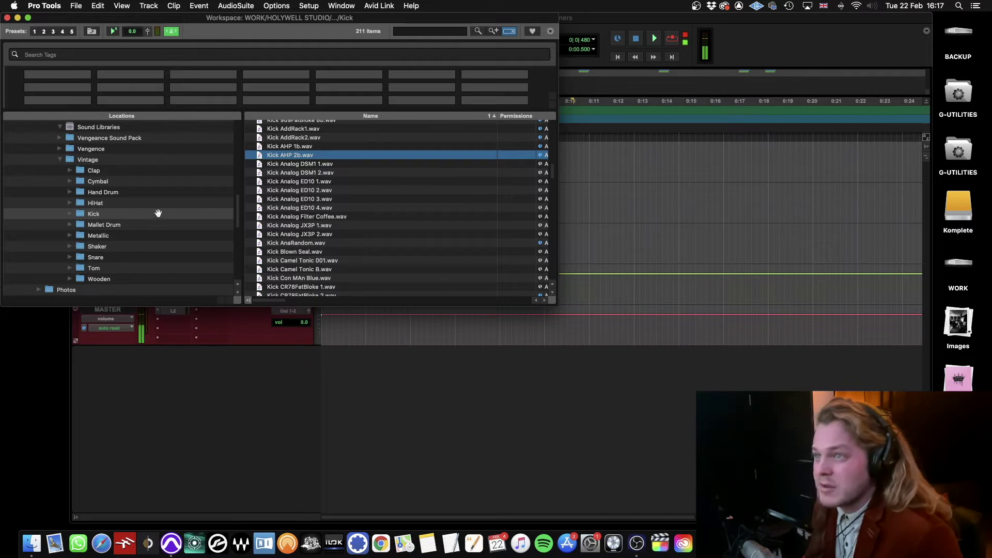
click(133, 257)
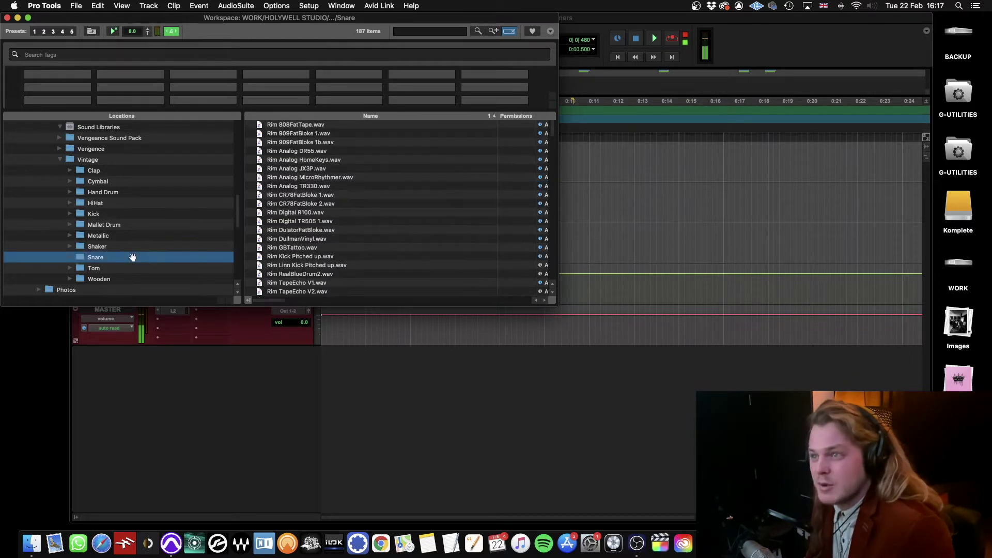
scroll(317, 190, down, 5)
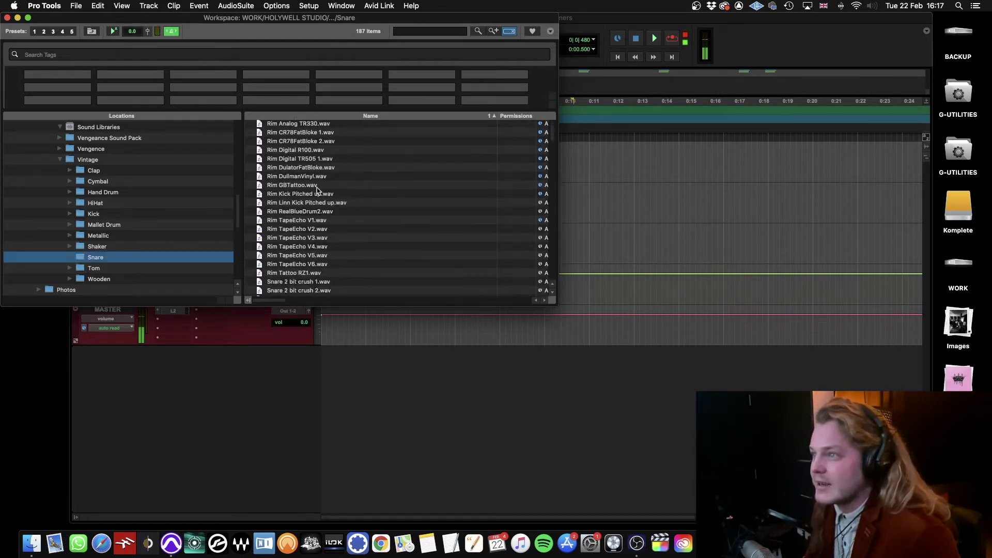
click(323, 154)
scroll(326, 171, down, 2)
click(326, 204)
scroll(323, 207, down, 5)
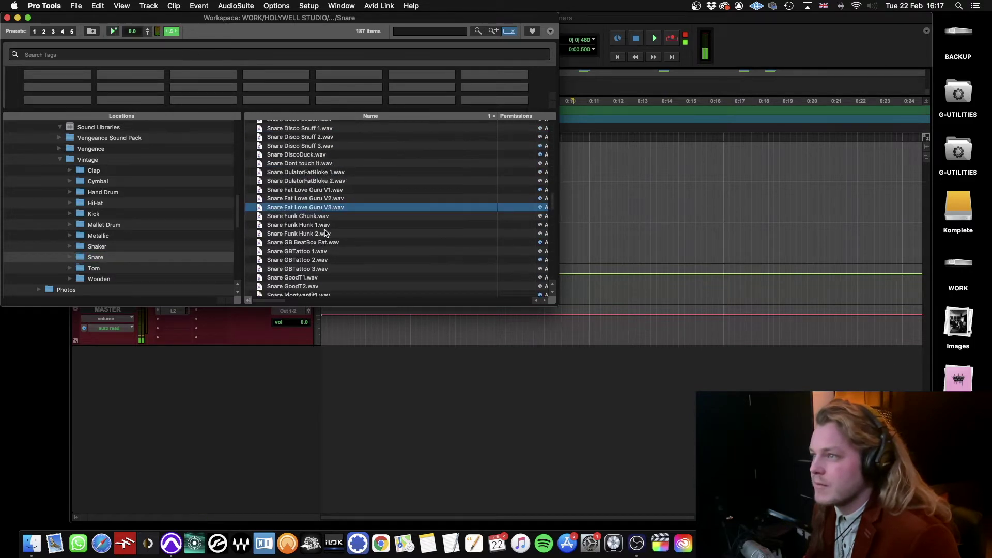
click(316, 216)
click(319, 233)
click(326, 251)
scroll(328, 248, down, 3)
click(326, 202)
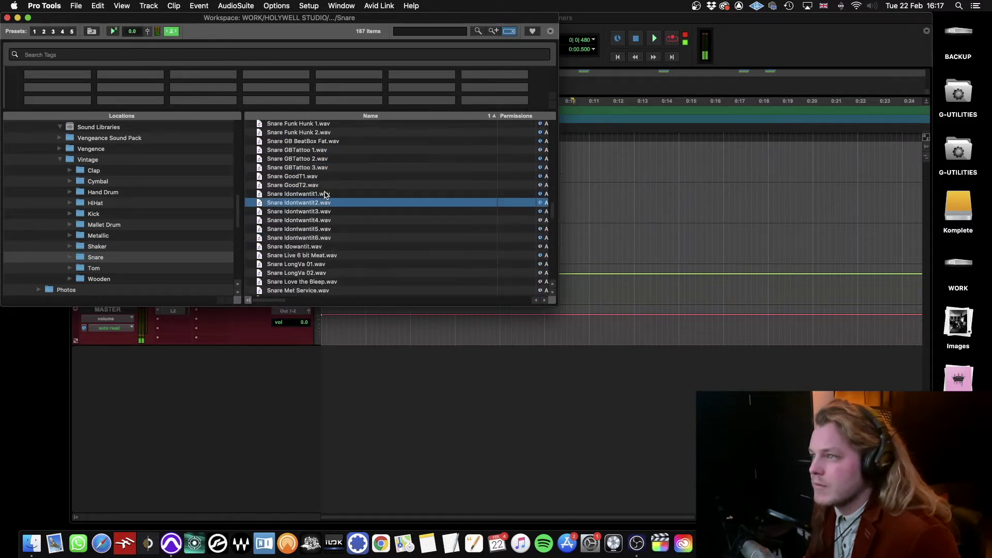
click(328, 211)
click(336, 246)
scroll(333, 227, down, 2)
click(329, 245)
scroll(329, 233, down, 6)
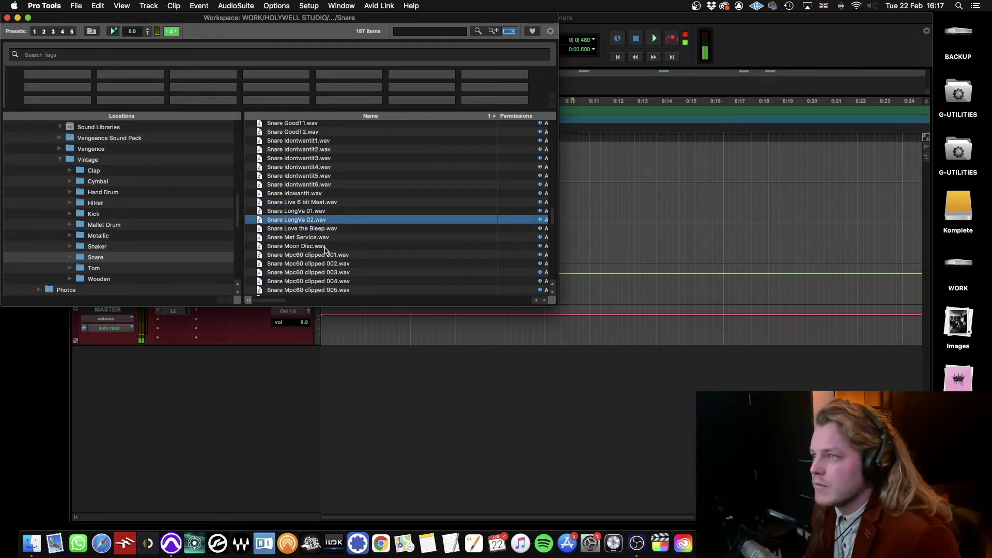
Step: Import Snare Moon Disc.wav onto a new track and rename that track SNARE 1
drag(310, 193, 365, 368)
double_click(106, 148)
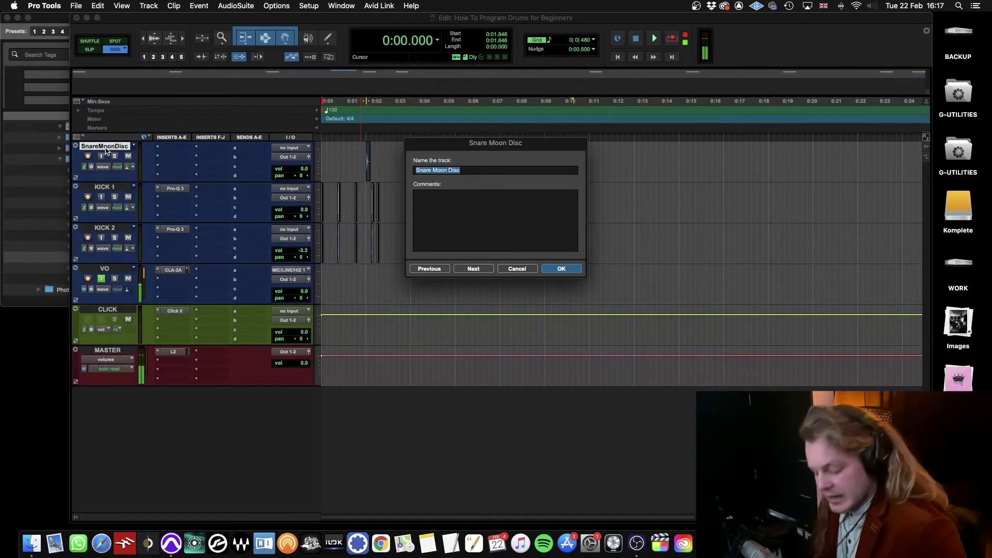
text(SNARE 1)
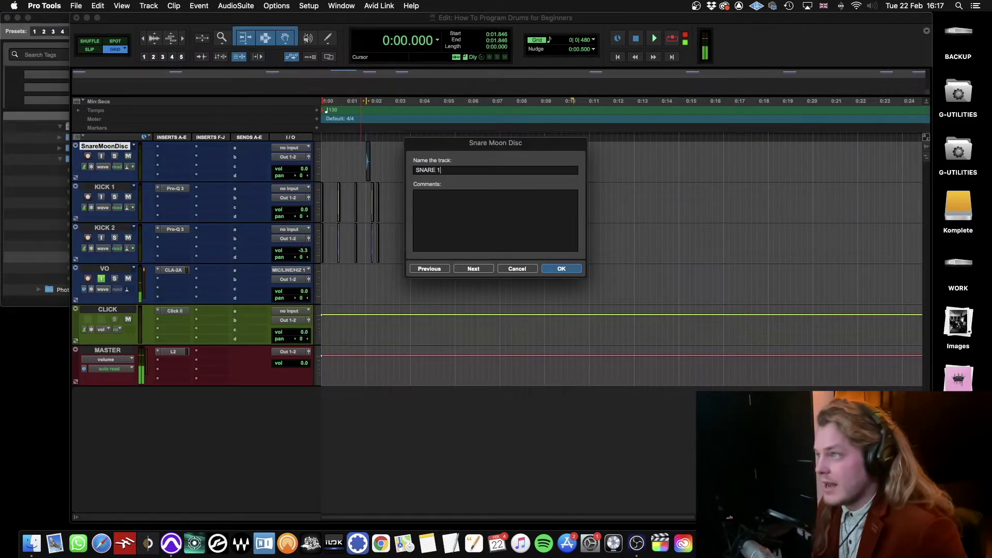
key(Return)
Step: Position the snare clip at 0.923 s with a 0.016 s fade at its end, and insert Pro-Q 3 on SNARE 1
scroll(394, 159, up, 4)
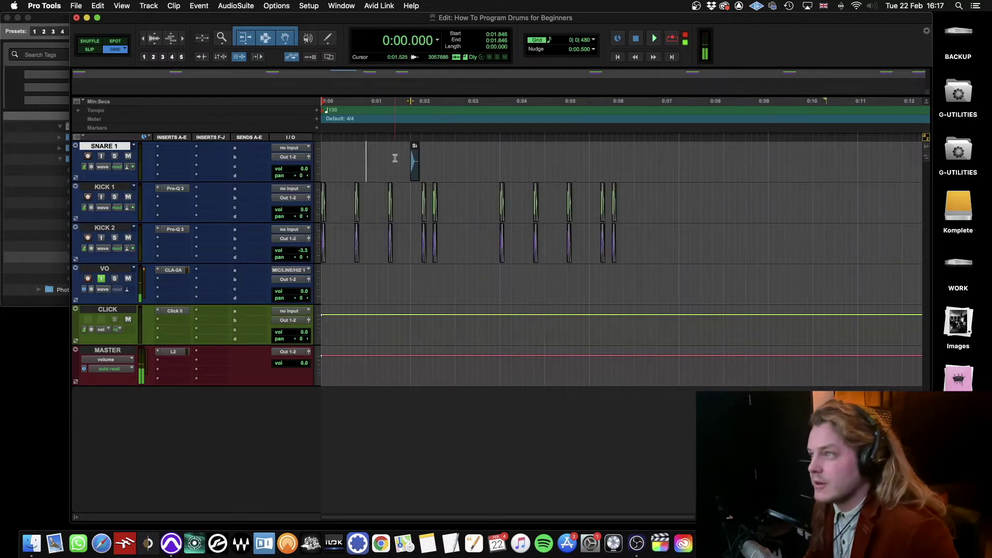
click(654, 169)
drag(654, 169, 648, 146)
scroll(401, 157, right, 3)
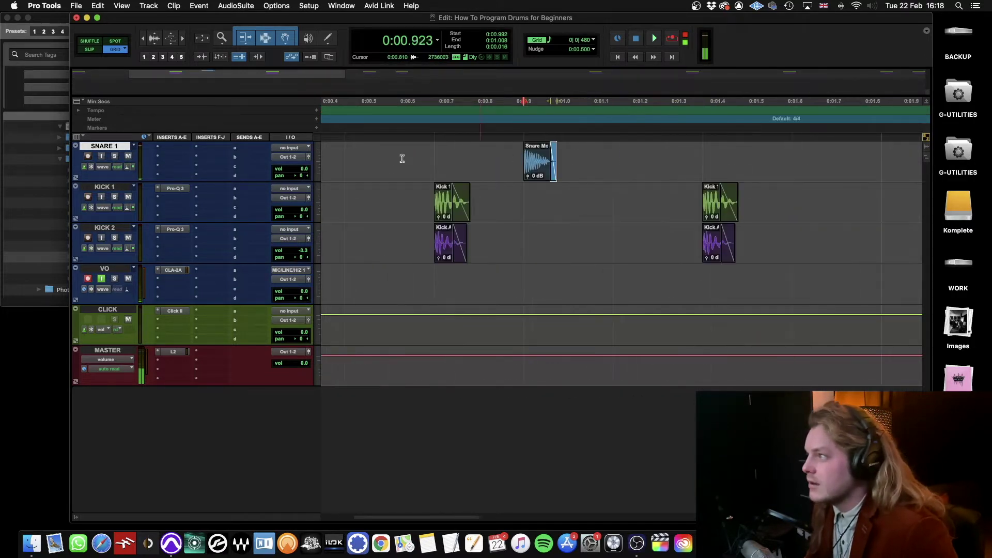
click(178, 149)
click(400, 244)
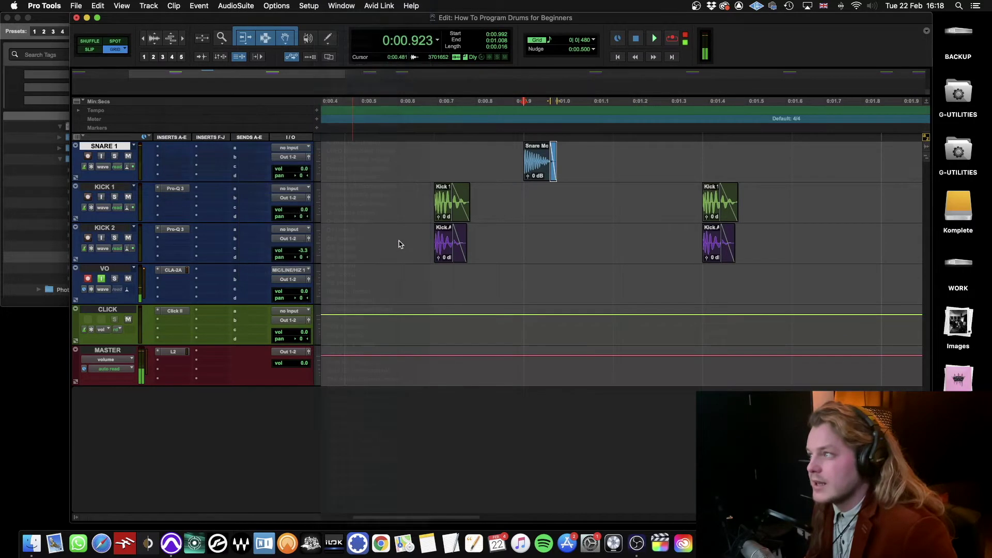
Step: Duplicate the 1.846 s snare section three times along SNARE 1 and play the pattern
key(super+d)
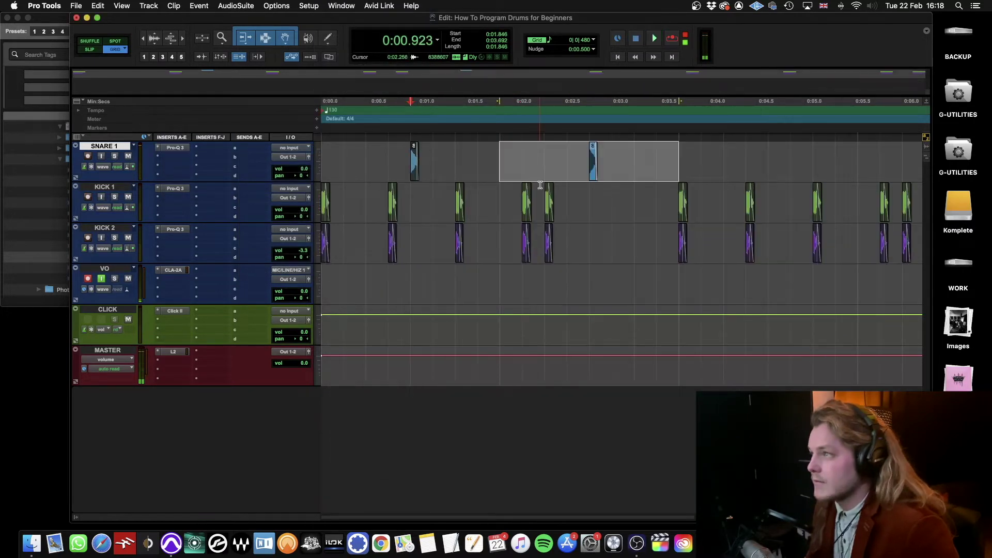
key(r)
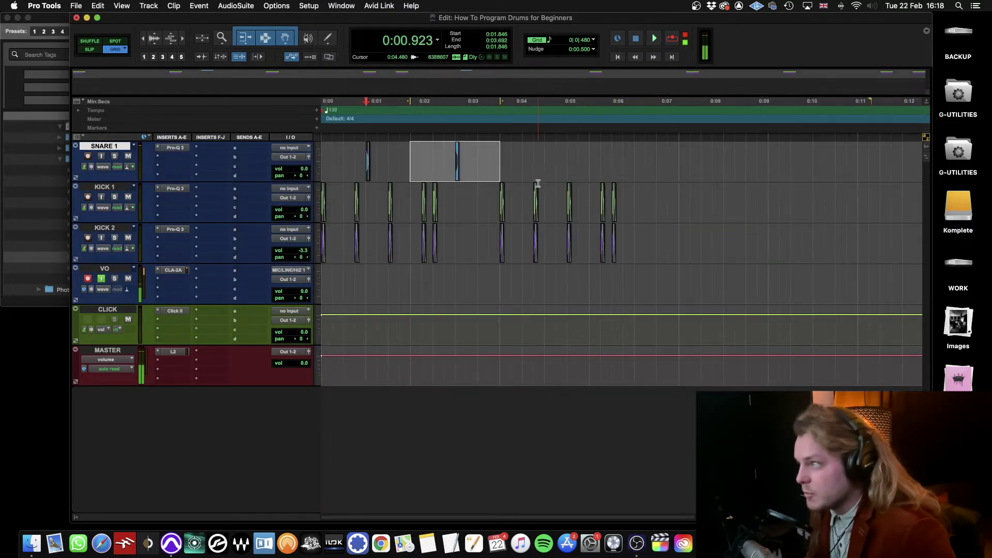
key(super+d)
key(super+d)
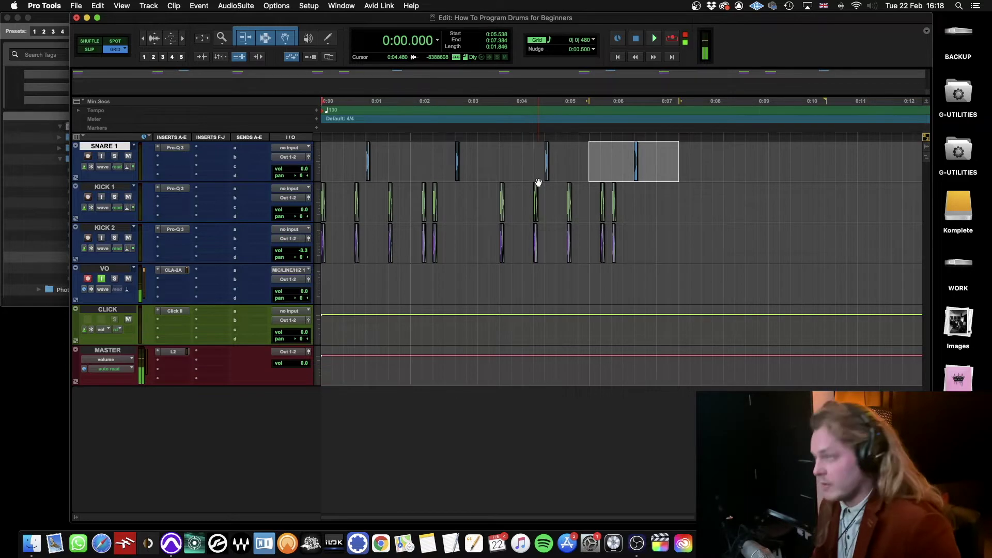
key(space)
click(408, 166)
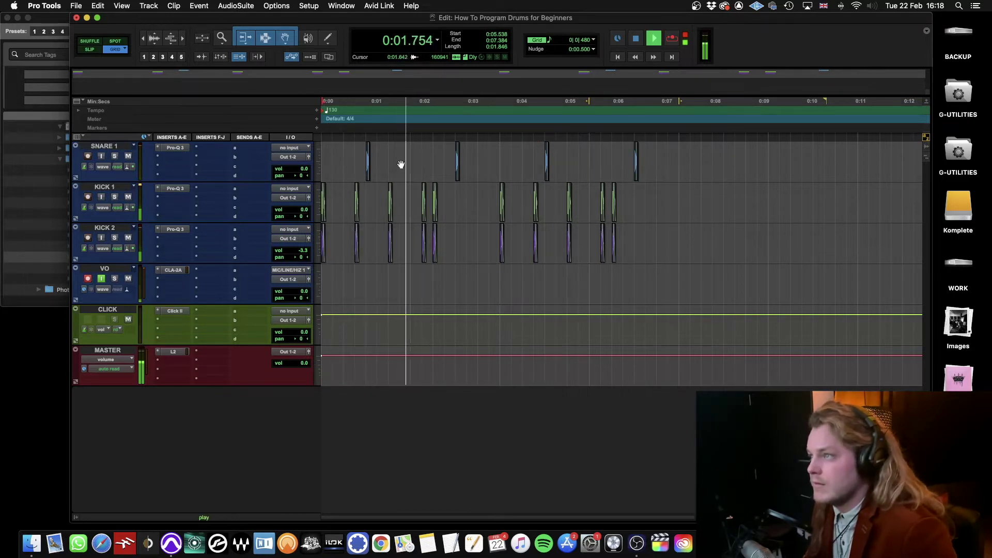
key(space)
Step: Select the snare hits on SNARE 1 from 0.000 to 7.153 s
key(t)
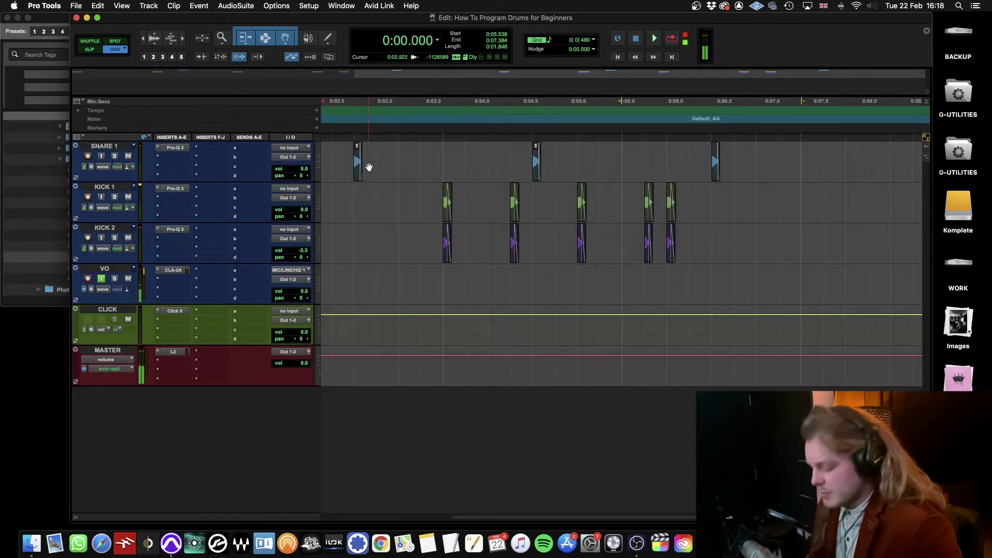
key(r)
key(r)
key(r)
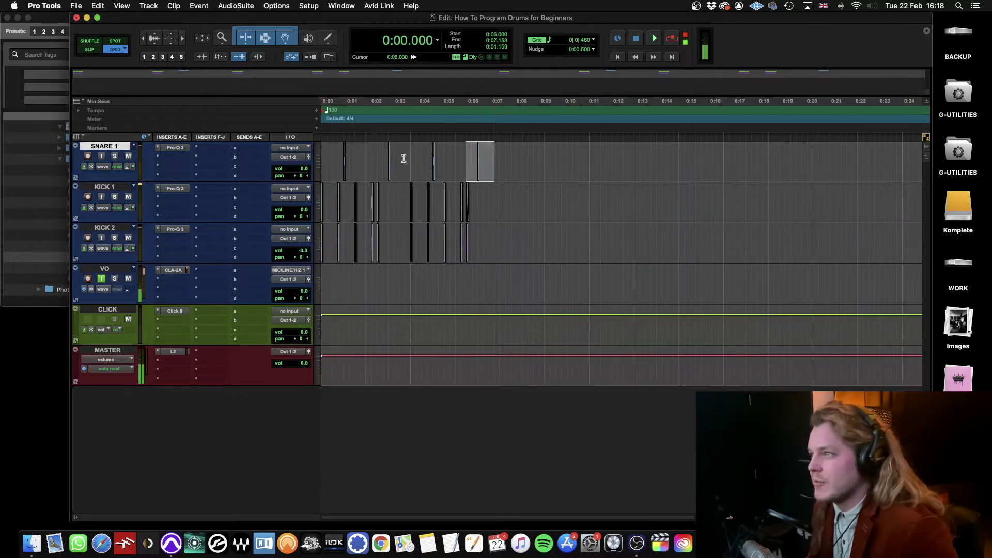
key(shift+Return)
key(t)
key(t)
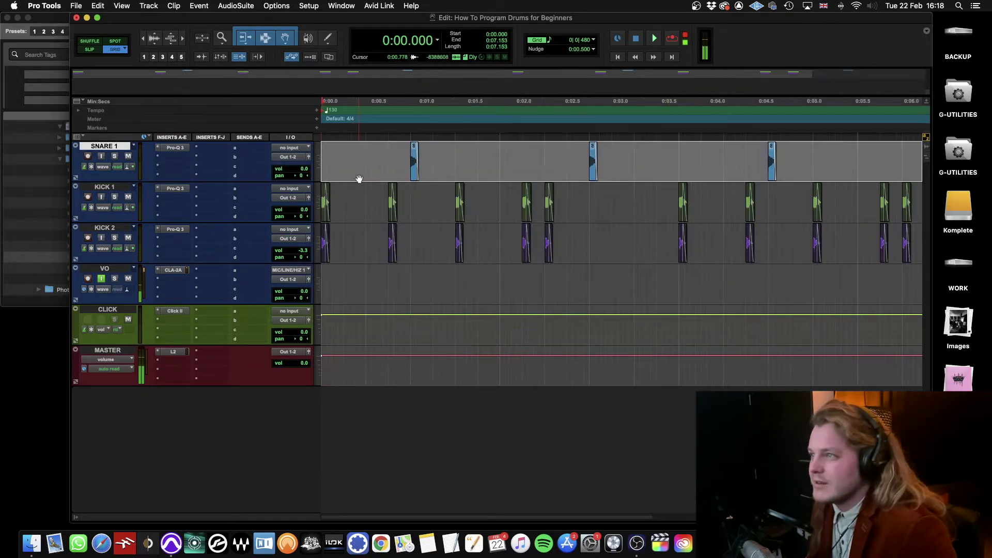
Step: Play the combined kick and snare pattern and save the session
right_click(412, 172)
key(Escape)
key(r)
key(space)
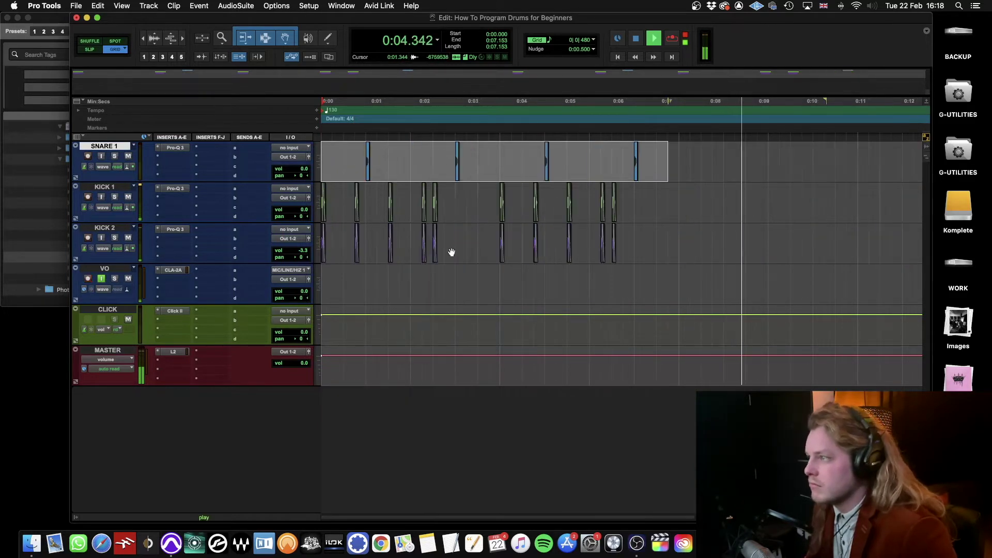
click(459, 256)
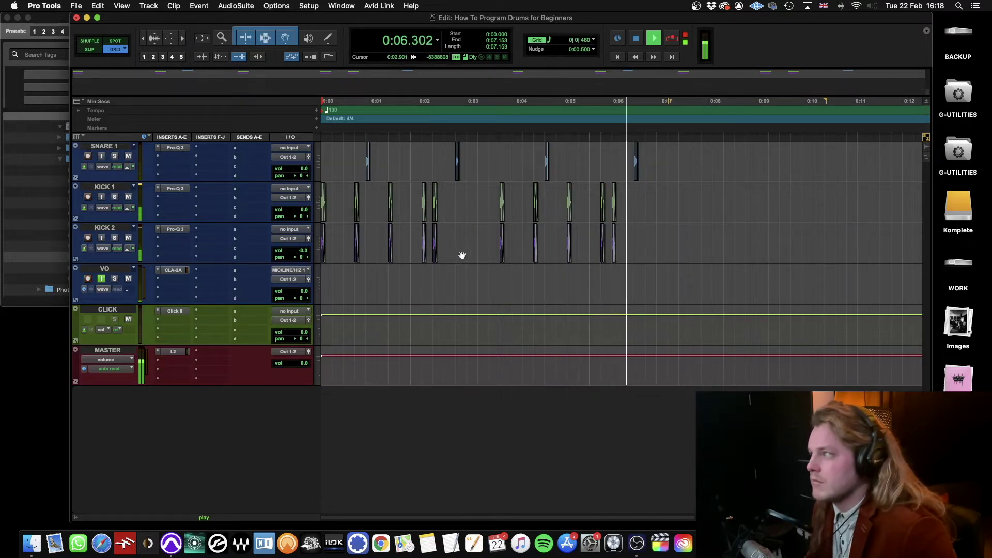
key(space)
key(super+s)
key(shift+r)
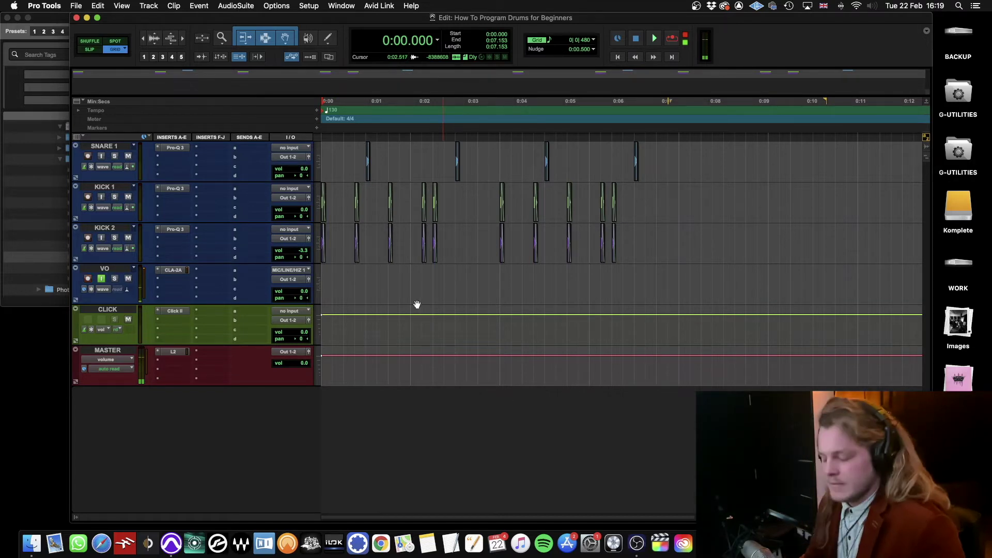
Step: Browse to the Vintage Clap folder in the sample library and audition Clap Very Cute.wav
key(ctrl+Up)
click(168, 296)
click(93, 171)
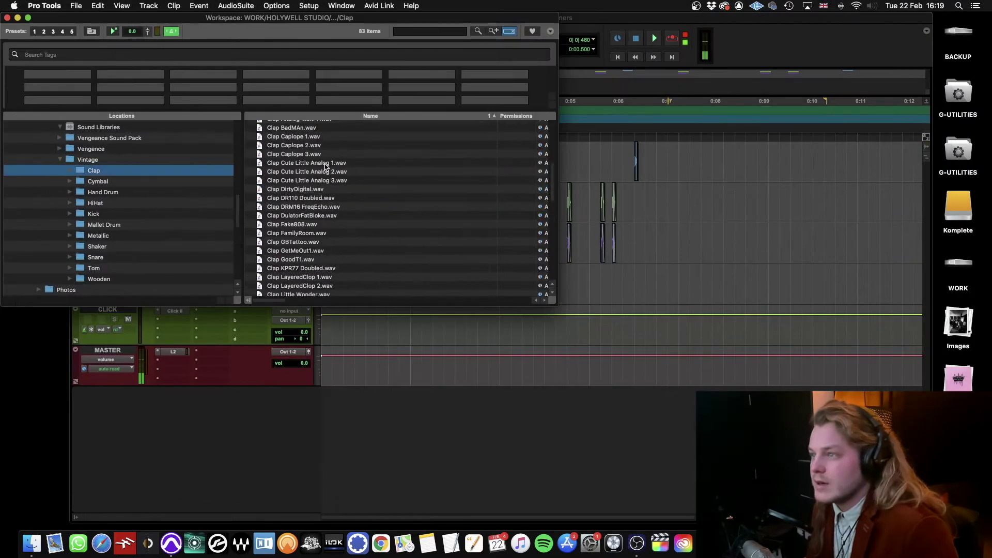
scroll(327, 166, down, 5)
scroll(325, 195, down, 1)
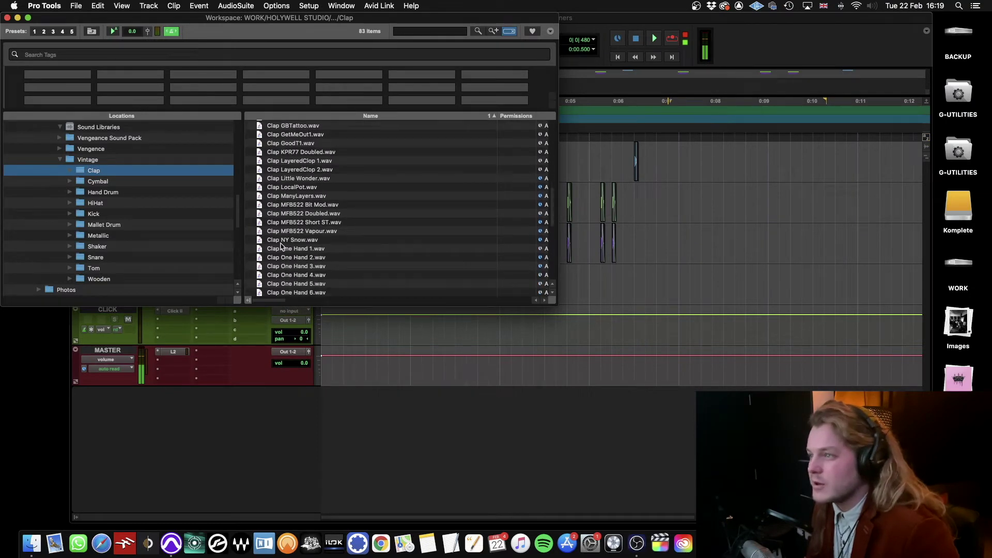
scroll(281, 247, down, 5)
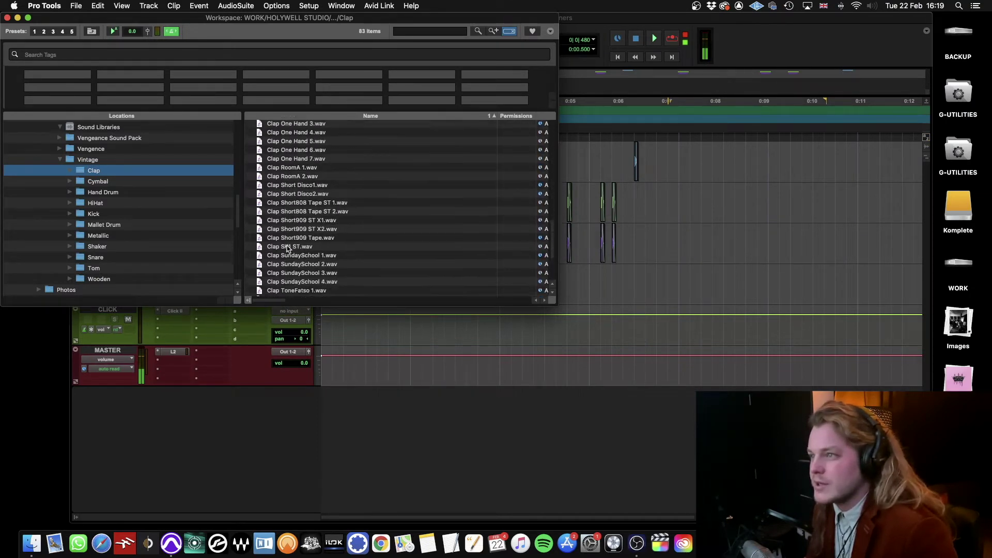
scroll(288, 248, down, 3)
click(282, 226)
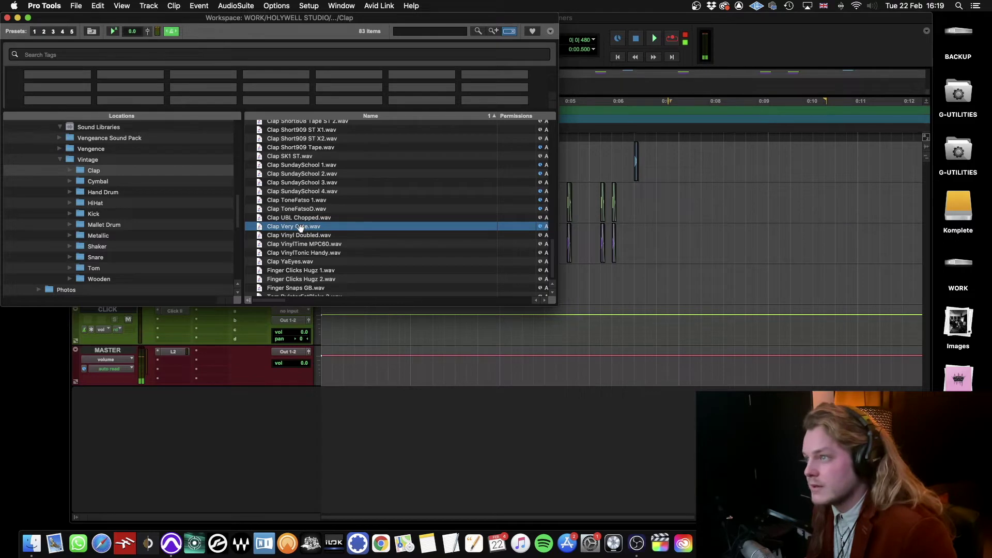
Step: Import Clap Very Cute.wav onto a new track and rename that track CLAP
drag(300, 228, 373, 415)
double_click(109, 150)
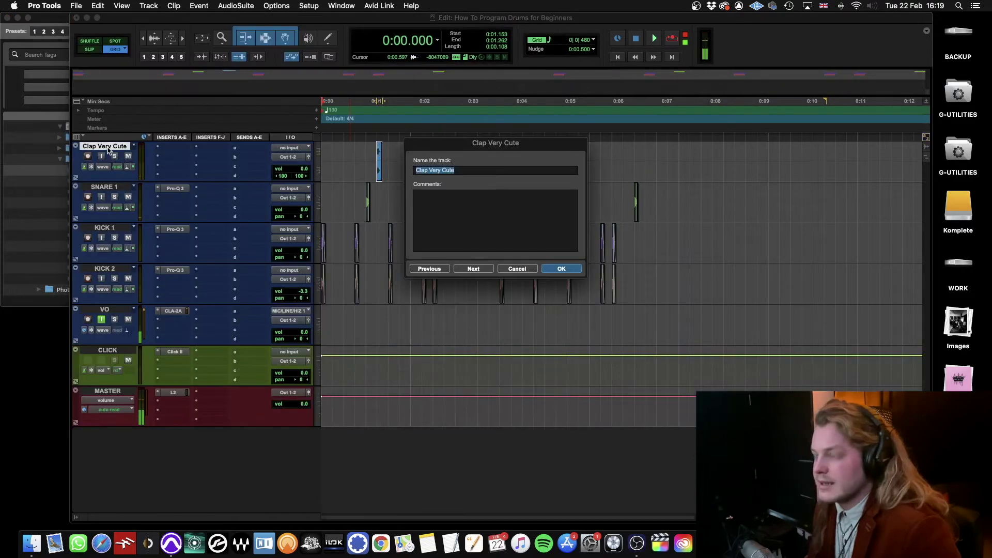
text(CLAP)
key(Return)
Step: Align the clap clip with the first snare at 0.923 s, shorten it and add a fade of about 0.018 s at its end
key(super+bracketright)
key(super+bracketright)
key(super+bracketright)
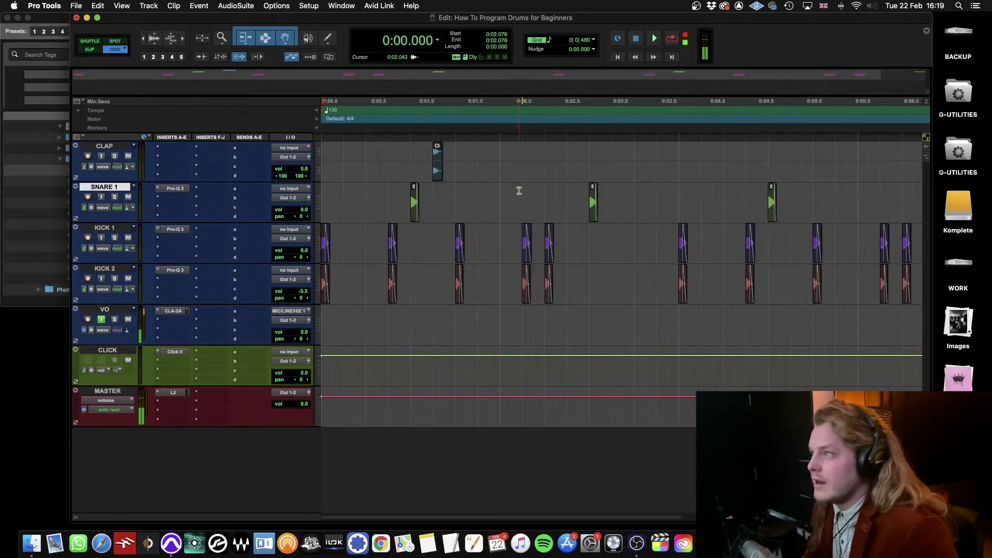
scroll(519, 191, right, 2)
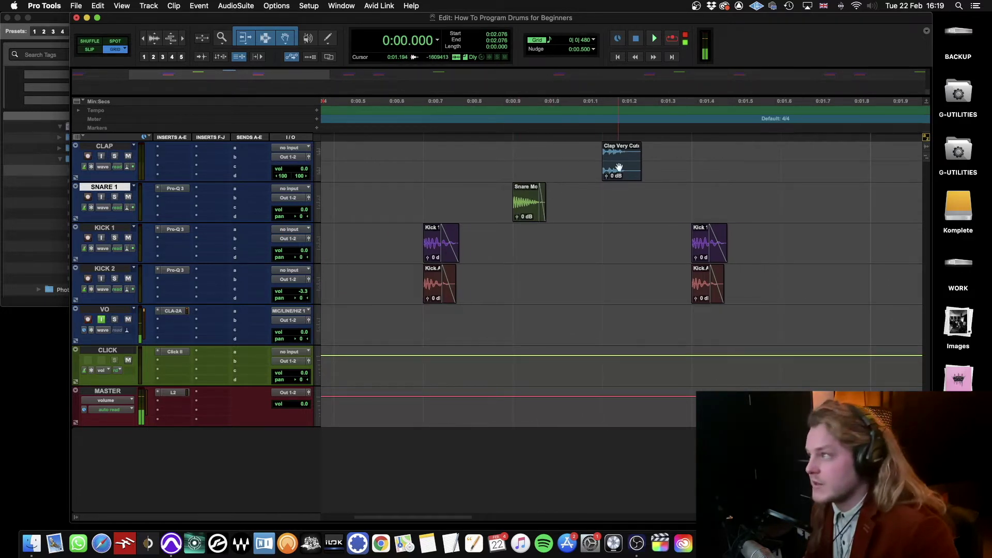
drag(619, 166, 578, 166)
key(space)
key(space)
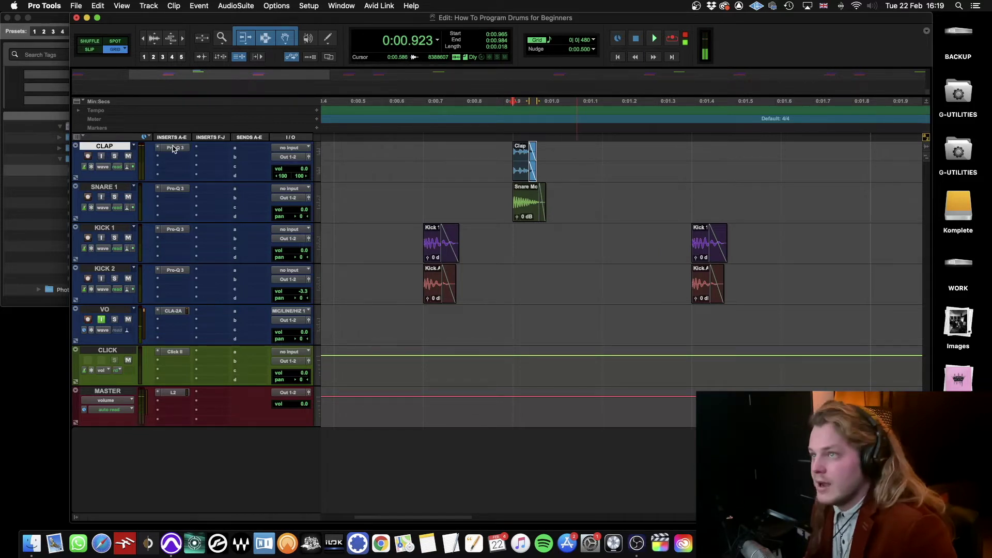
Step: In the clap's Pro-Q 3, raise the 12 dB/oct low cut, add a +3.77 dB bell boost at about 6495 Hz, and play the result
click(175, 149)
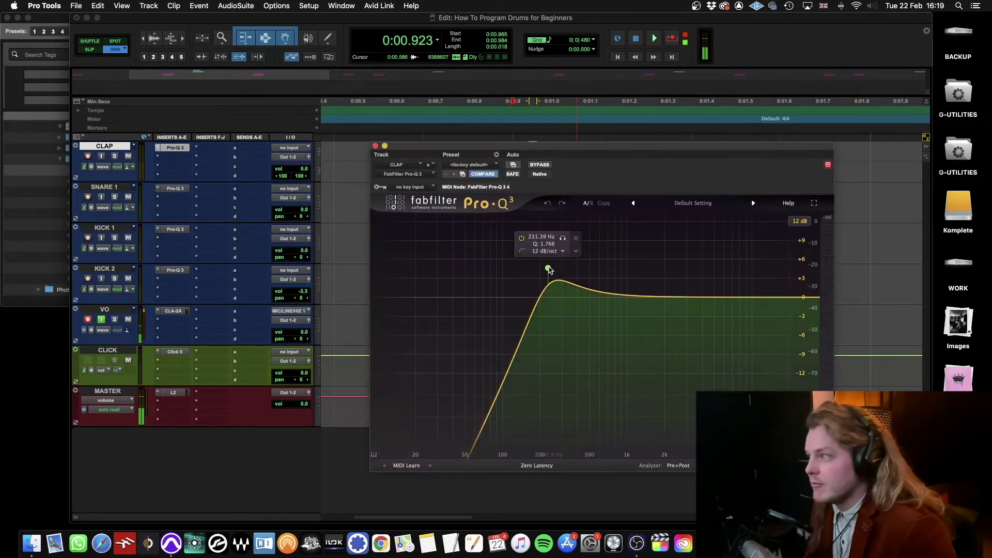
drag(548, 269, 585, 317)
double_click(728, 274)
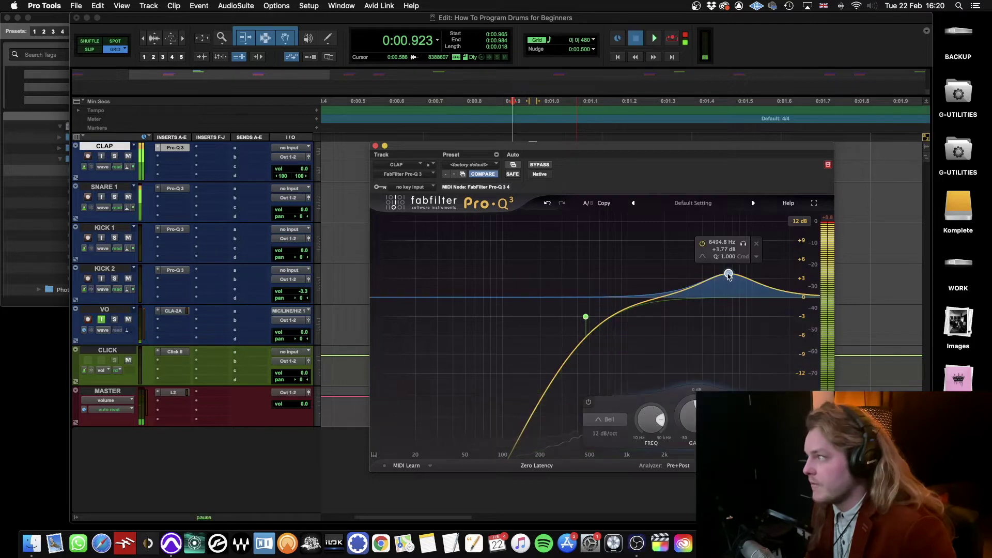
key(space)
click(376, 145)
key(space)
Step: Insert the stereo Mod Delay III multichannel plug-in in the last F-J insert slot of the CLAP track
click(212, 176)
mouse_move(213, 178)
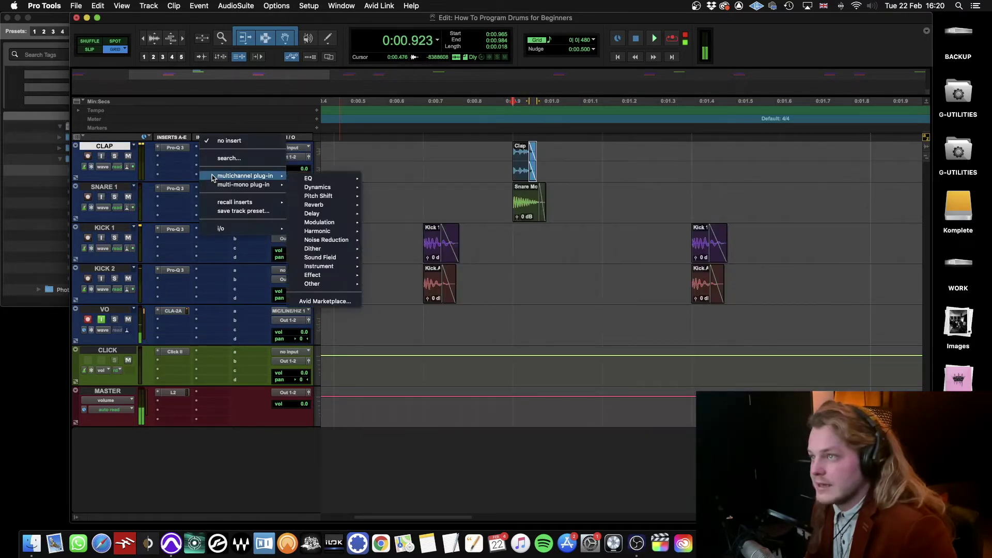
mouse_move(334, 194)
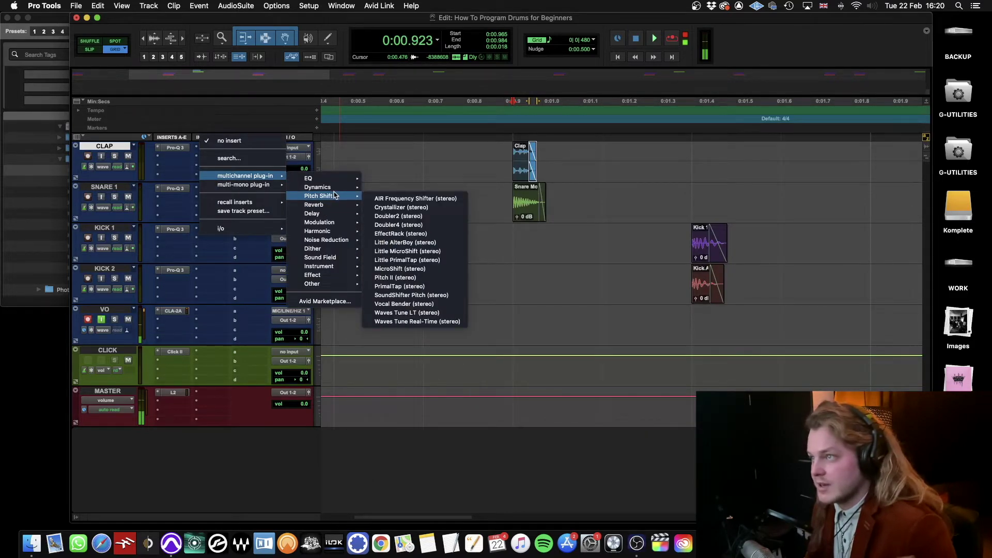
mouse_move(335, 214)
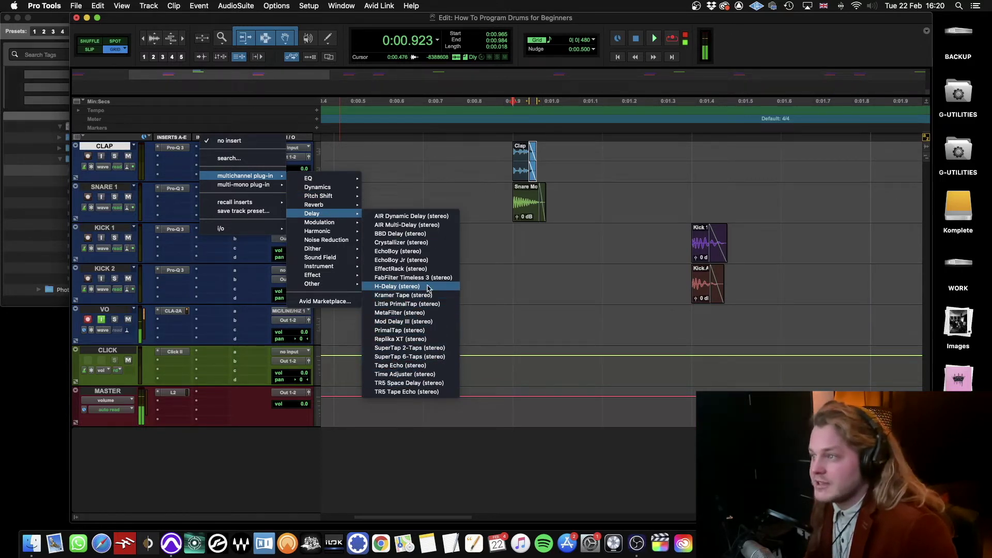
click(430, 321)
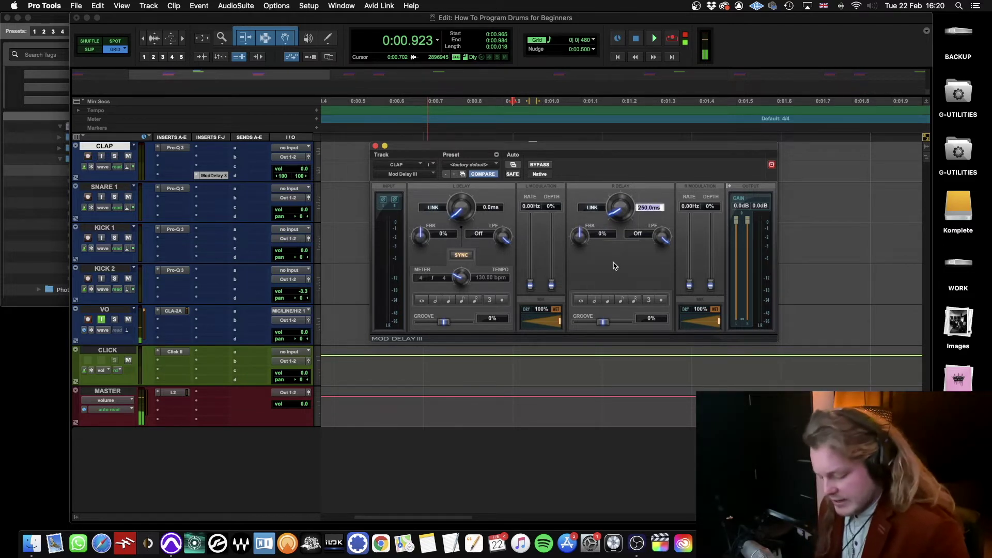
Step: Set the Mod Delay III's right delay to 20 ms, close the plug-in, and lower the CLAP track's volume to -2.0 dB
key(Return)
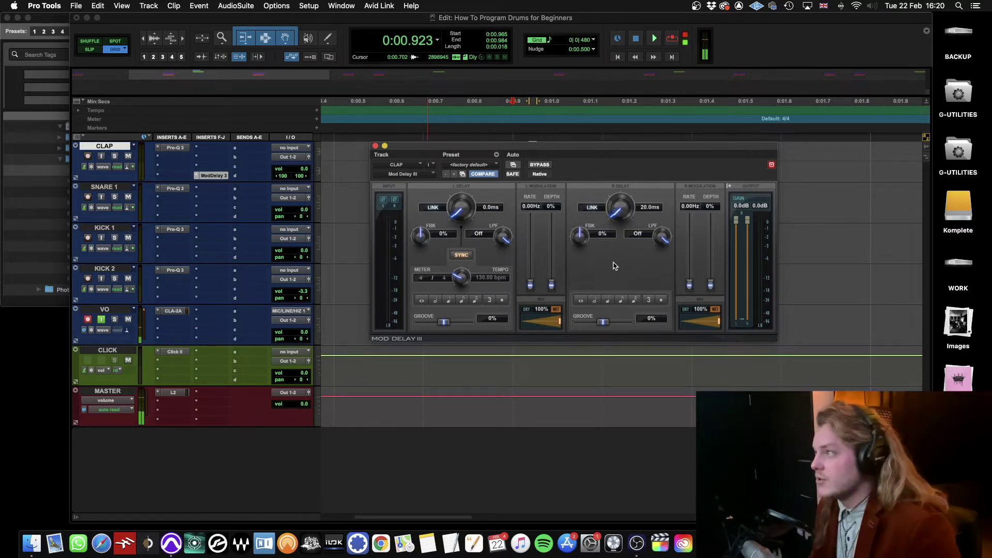
click(376, 146)
key(space)
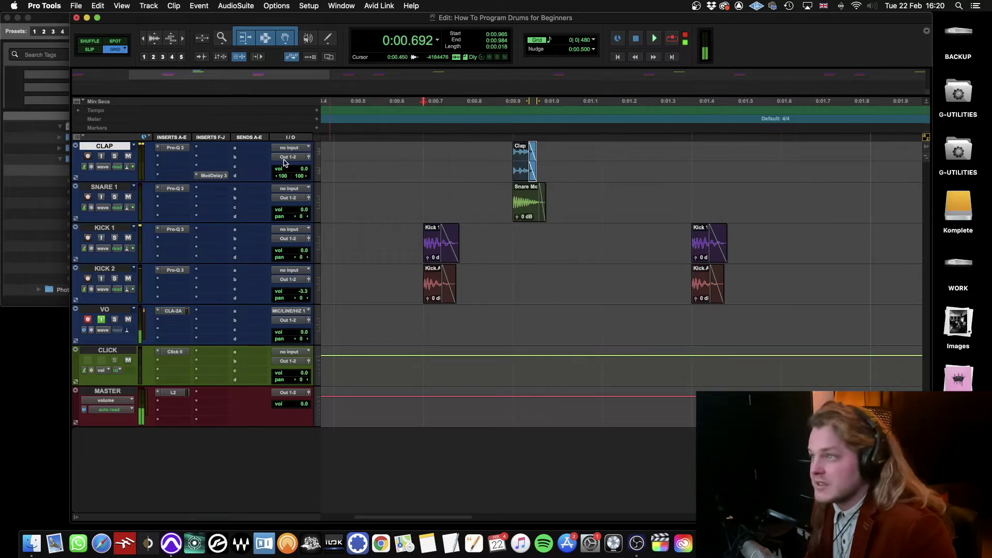
drag(305, 173, 305, 172)
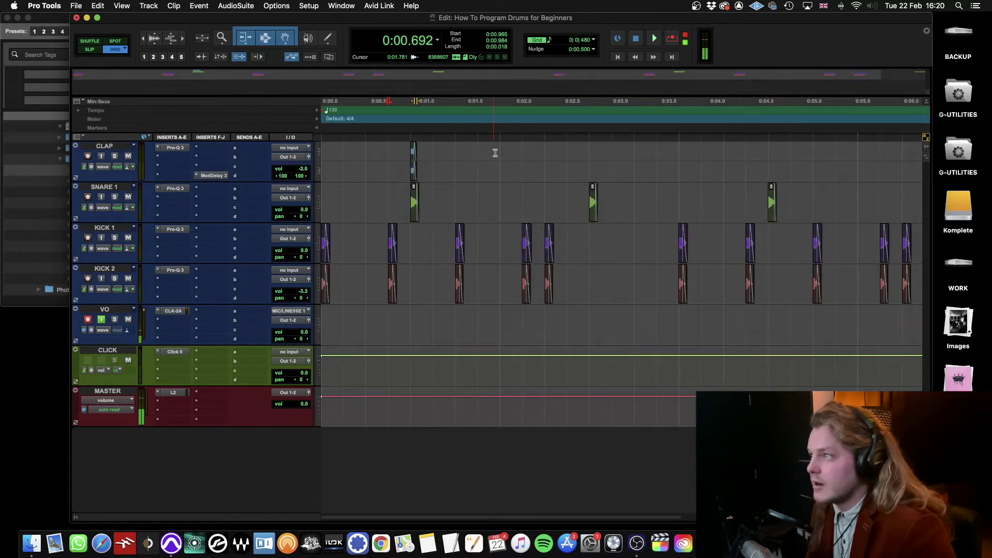
Step: Copy the clap clip onto the three remaining snare hits and play the beat from the start
drag(497, 153, 318, 157)
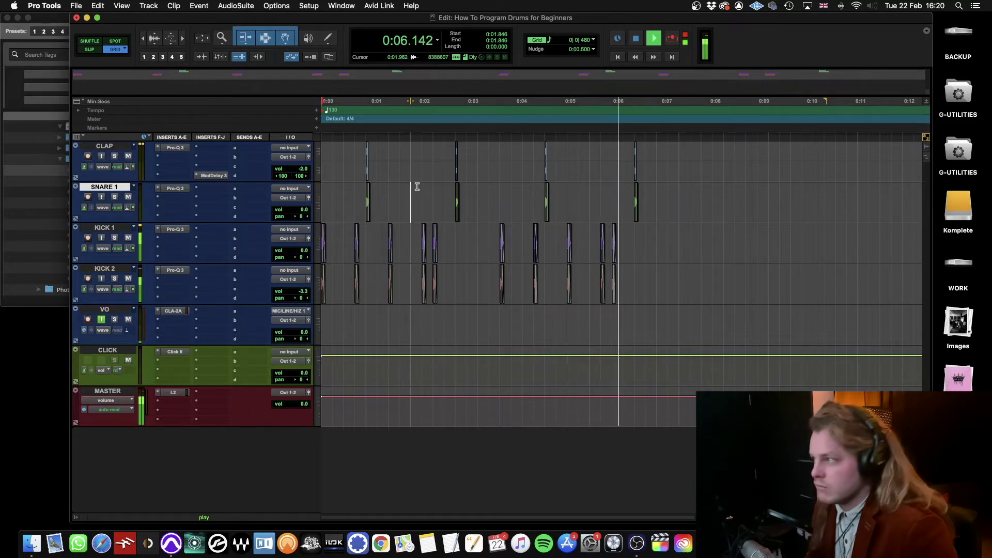
key(space)
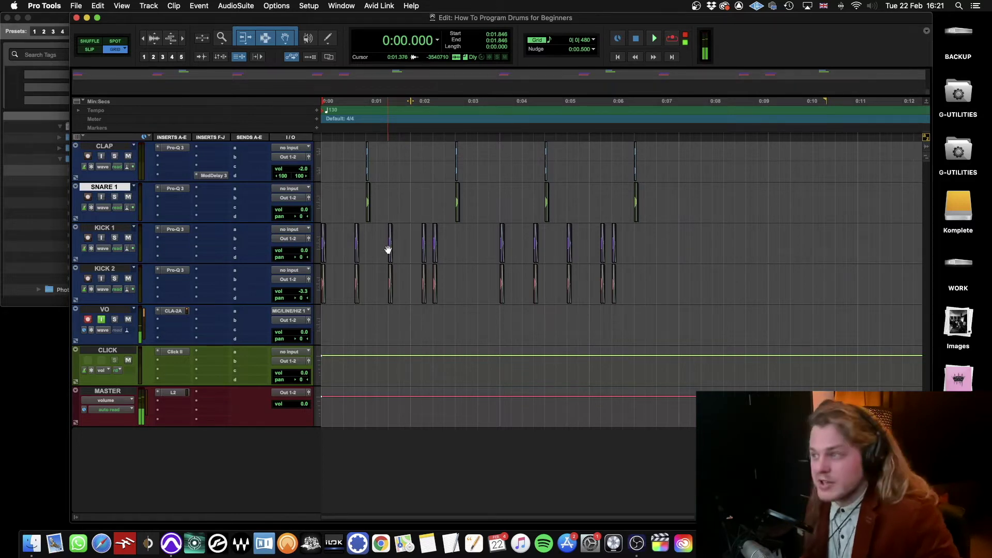
Step: Audition rim samples in the Vintage Snare folder and import Rim Digital TR505 1.wav onto a new track named RIM
key(alt+semicolon)
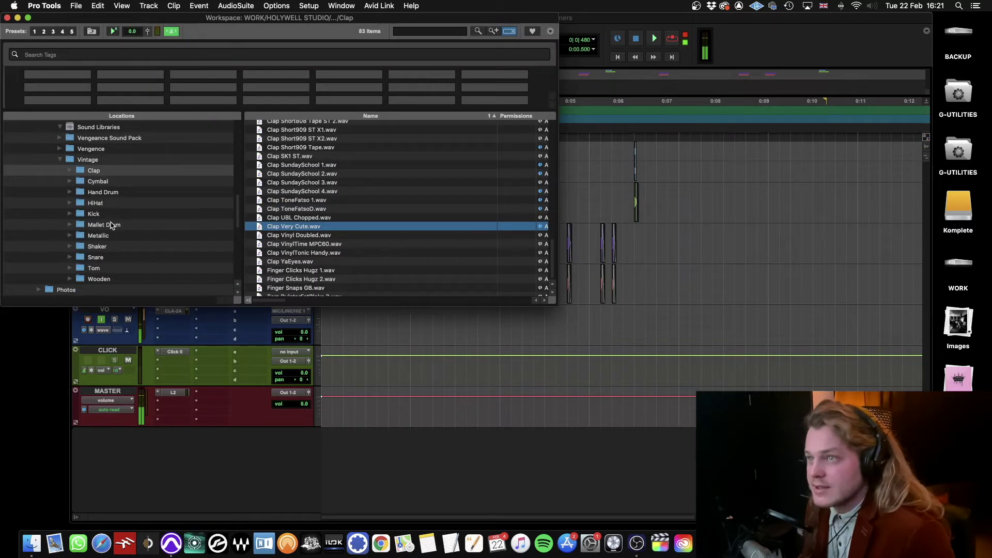
click(116, 258)
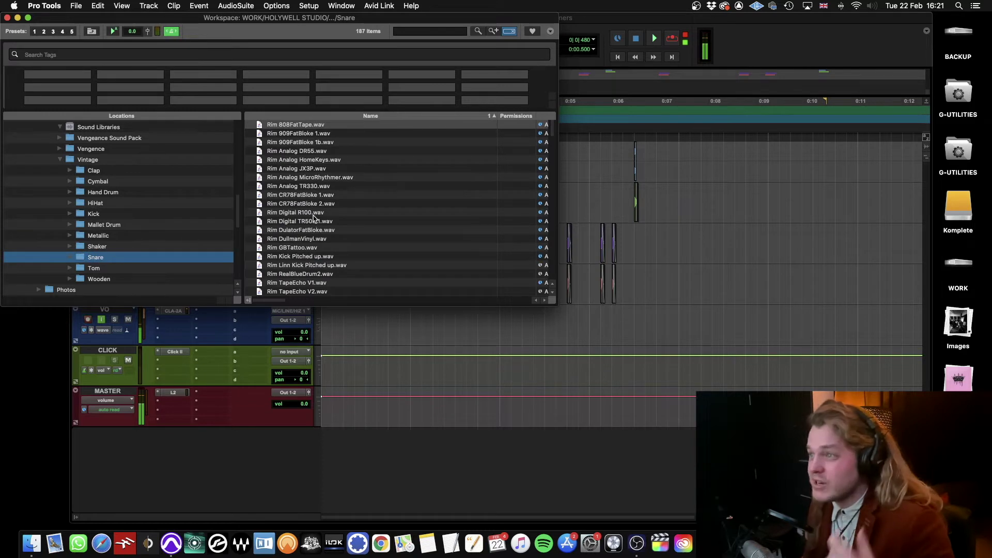
scroll(314, 219, down, 3)
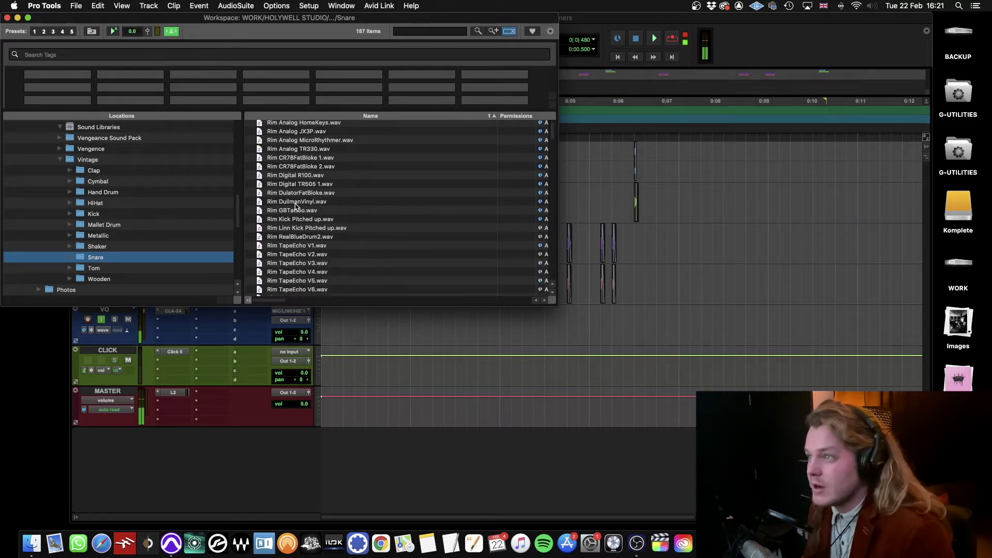
scroll(316, 212, up, 2)
click(316, 199)
click(313, 208)
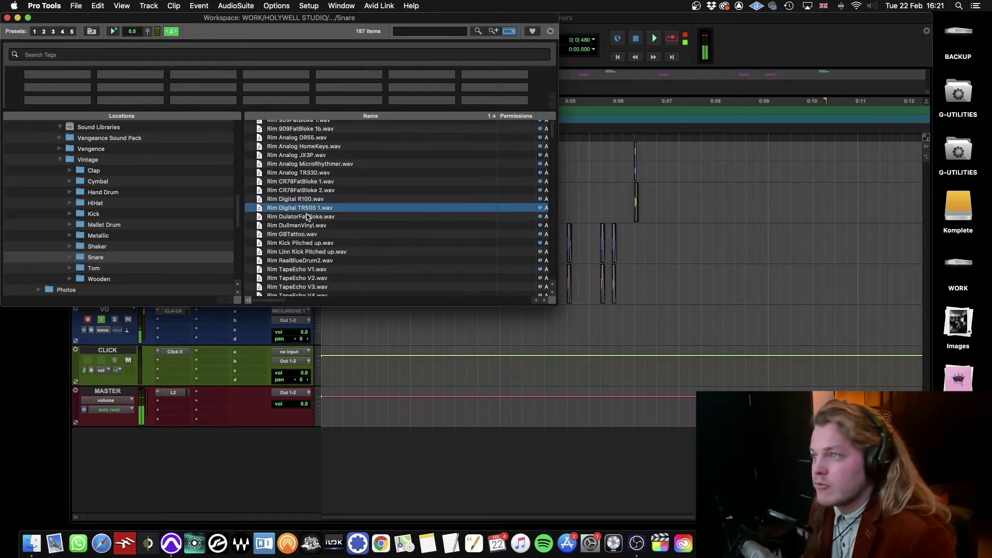
drag(302, 207, 460, 160)
Step: Shorten the rim clip to about 0.047 s, add a fade at its end, and move it to 0.461 s
key(super+bracketright)
click(599, 160)
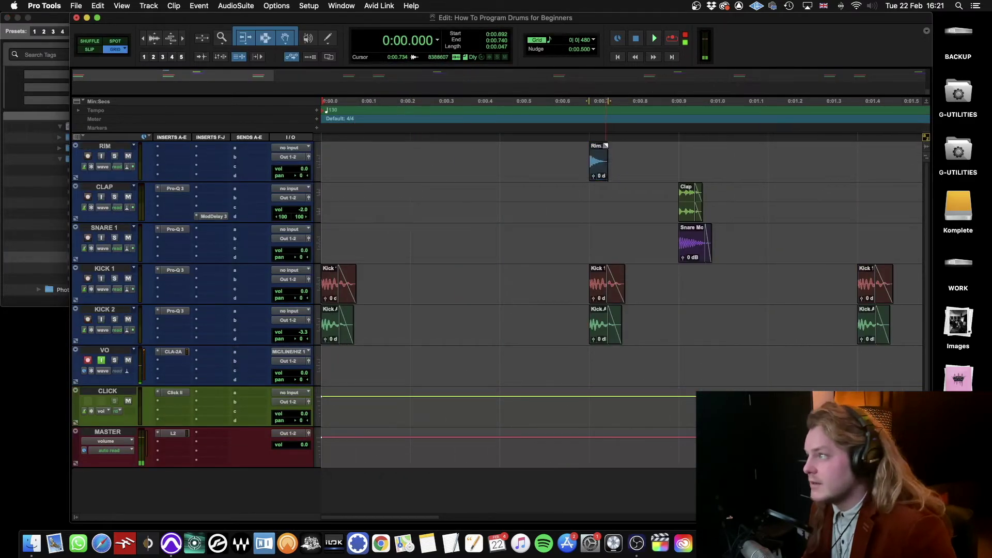
drag(604, 155, 602, 140)
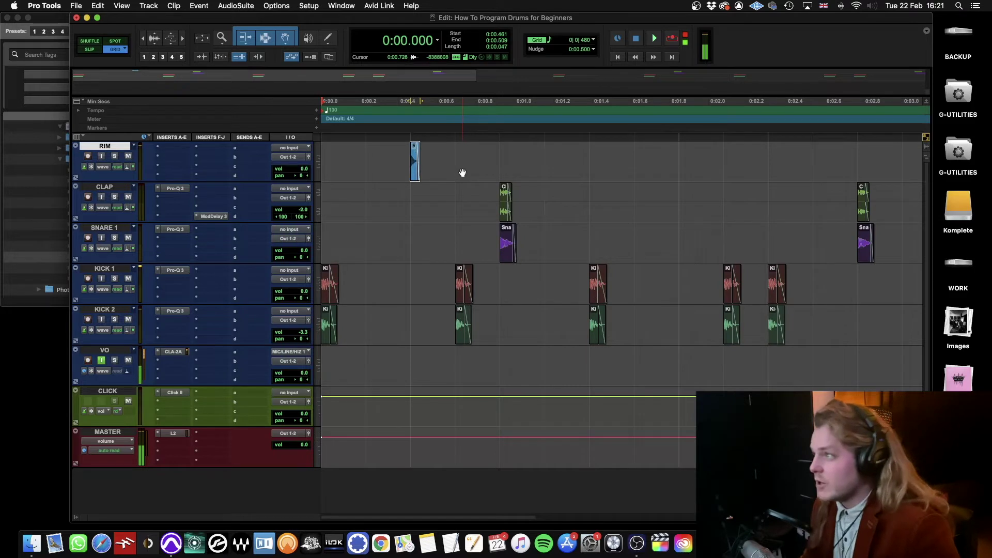
Step: Move the rim clip to 1.153 s, just after the first snare, and play the beat
key(r)
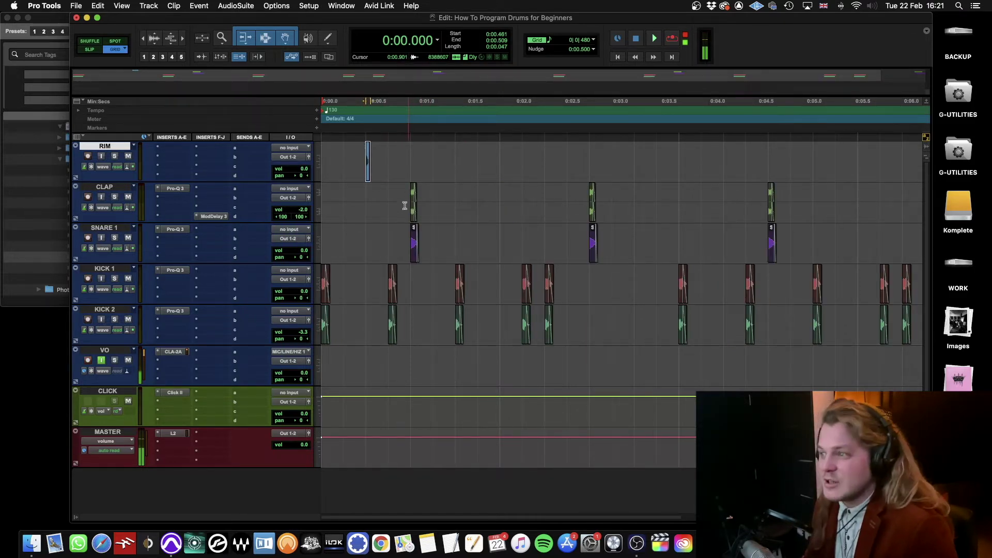
drag(372, 176, 391, 173)
key(space)
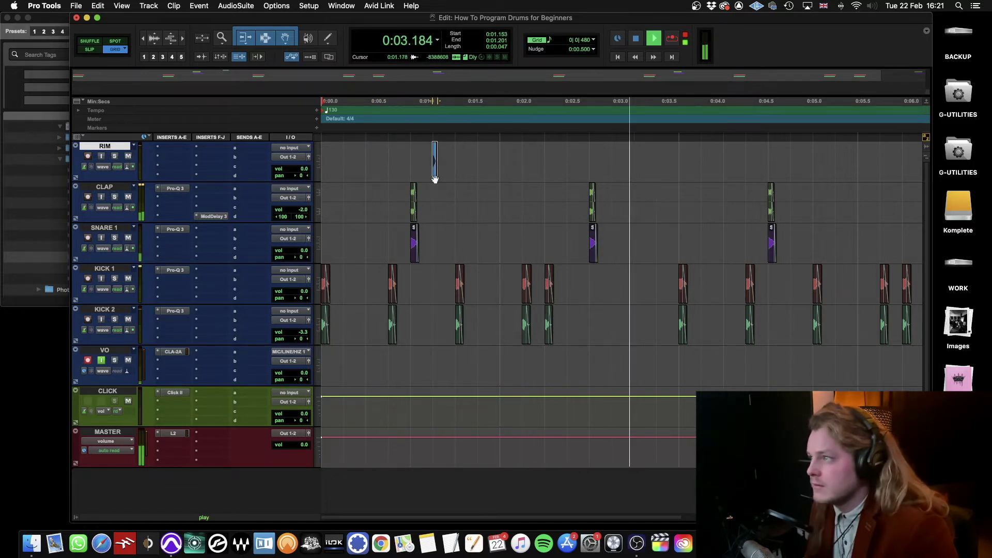
key(space)
Step: Place copies of the rim at about 3.46 s and 3.576 s, using a 0|0|240 grid, and play that section
drag(434, 177, 670, 178)
click(500, 101)
key(space)
key(space)
key(t)
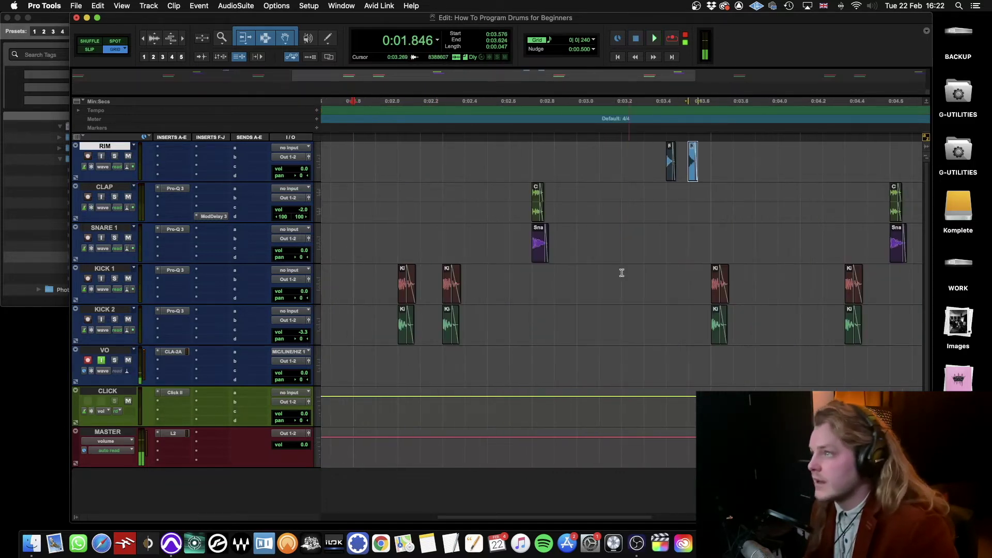
Step: Add three more rim hits ending at 7.153 s, lower the RIM track's volume to -1.3 dB, and play the full beat
key(space)
key(r)
key(space)
key(Return)
key(space)
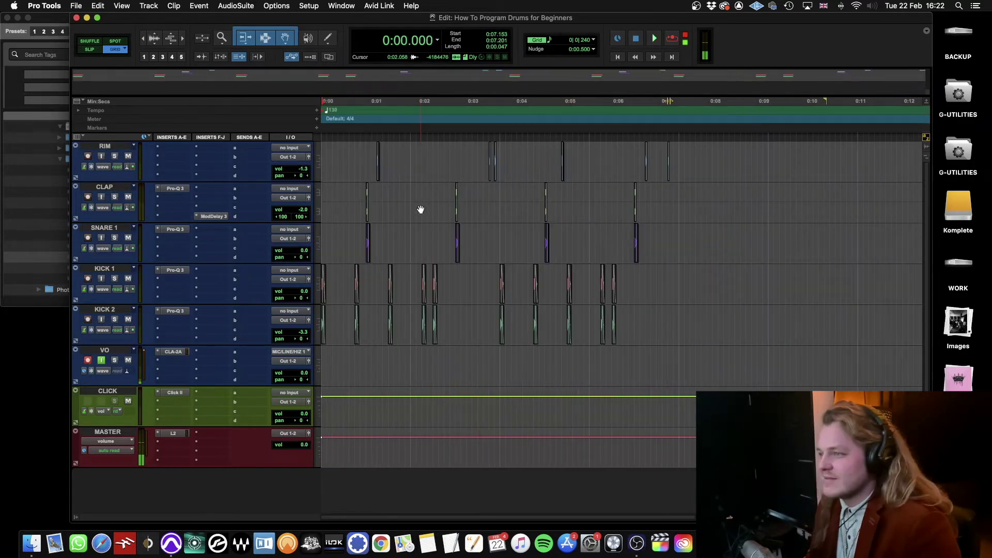
key(space)
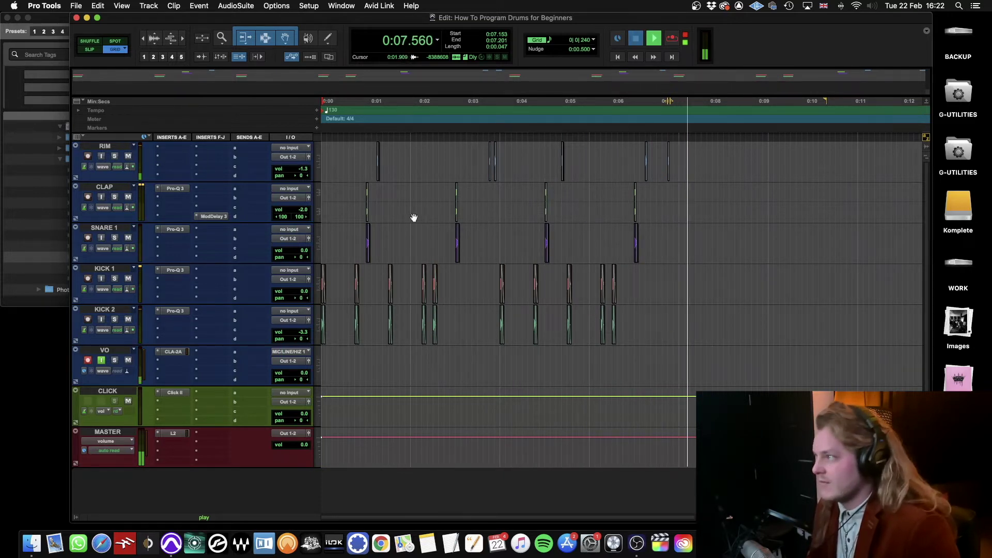
key(space)
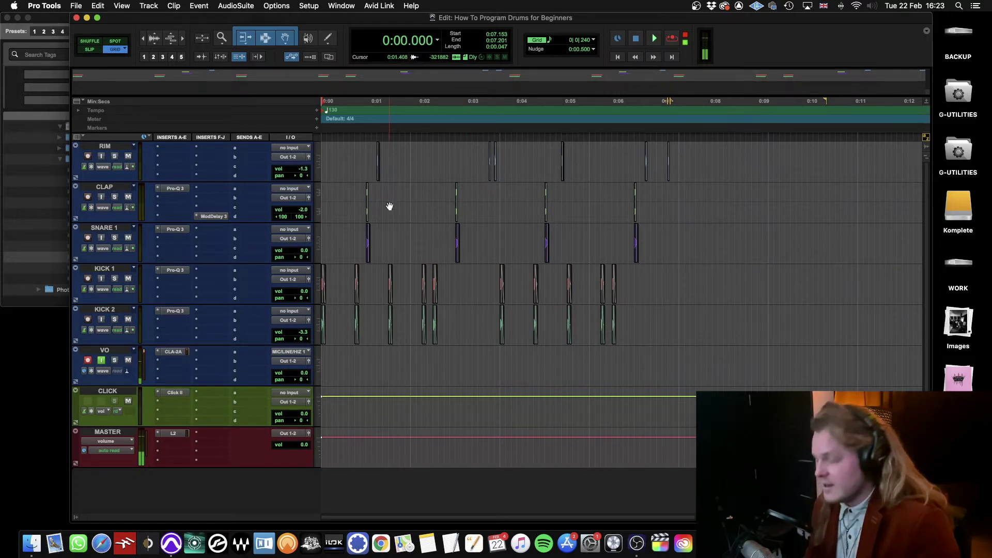
Step: Audition closed hi-hat samples in the Vintage library's HiHat folder, up to ClosedHH Digital DPM48.wav
key(ctrl+Up)
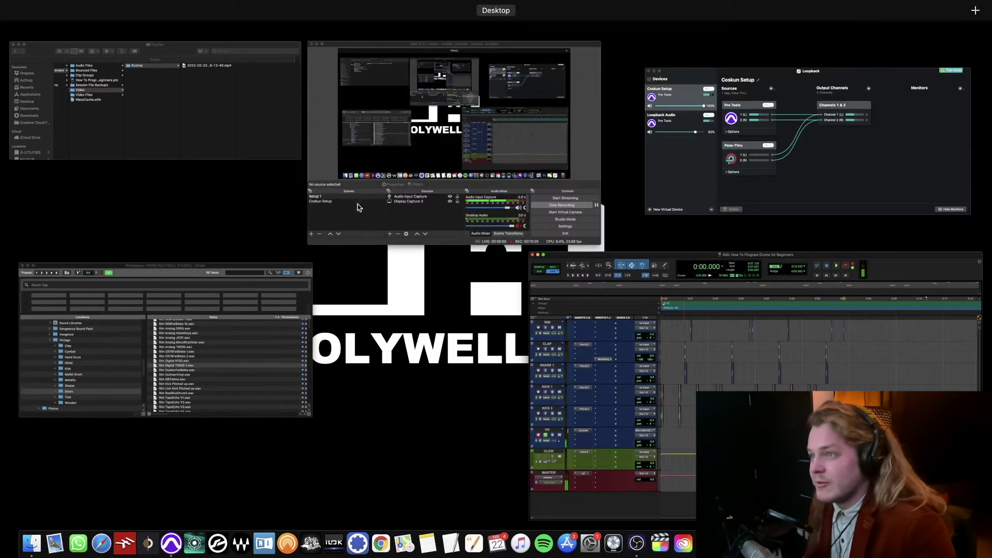
click(155, 341)
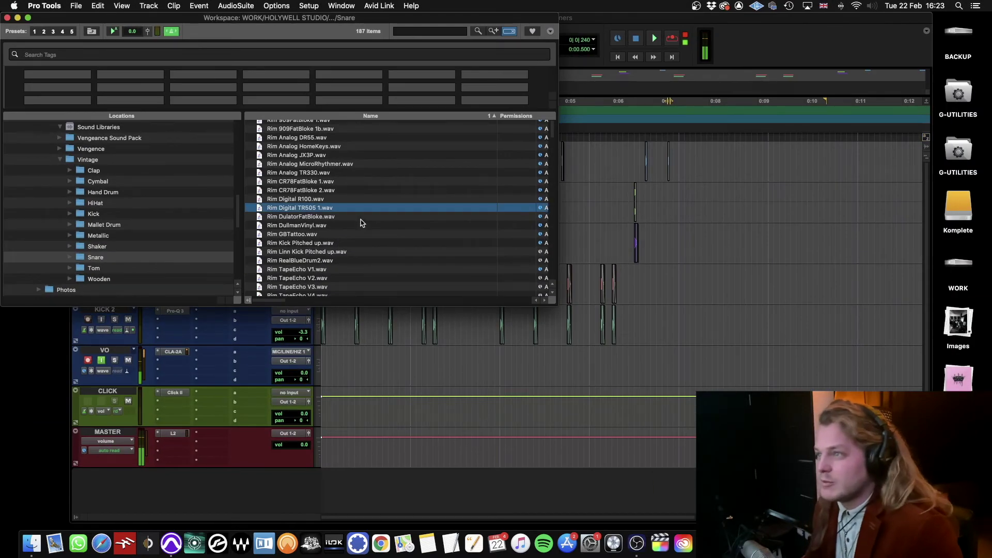
click(120, 203)
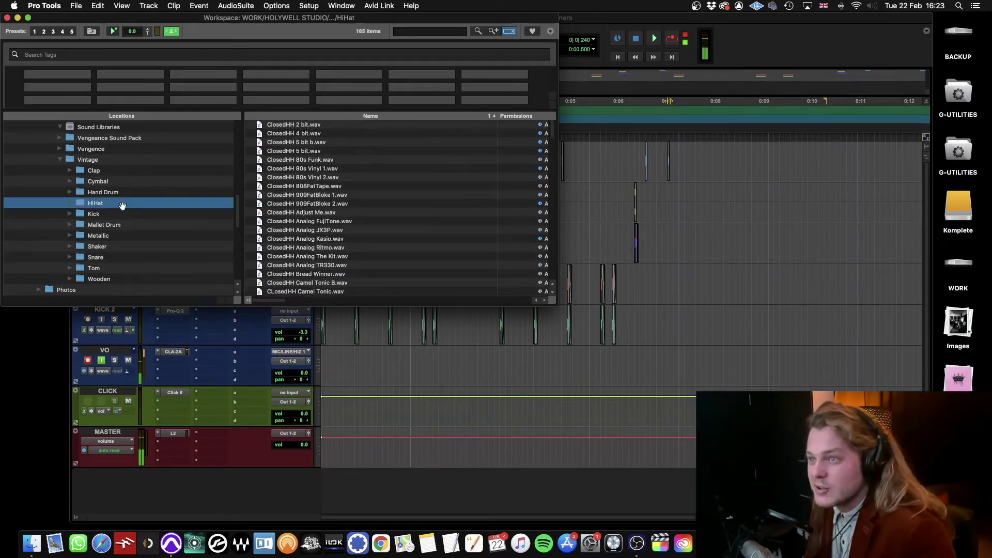
click(321, 133)
click(321, 126)
scroll(325, 207, down, 3)
click(327, 215)
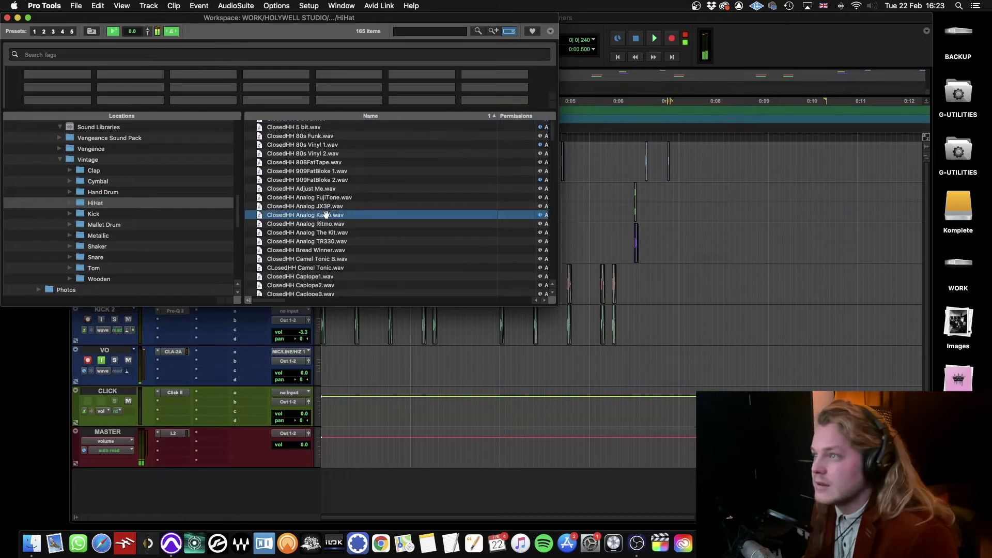
scroll(327, 211, down, 3)
click(331, 197)
click(331, 180)
click(326, 170)
click(327, 180)
scroll(327, 179, down, 2)
click(326, 235)
scroll(325, 236, down, 5)
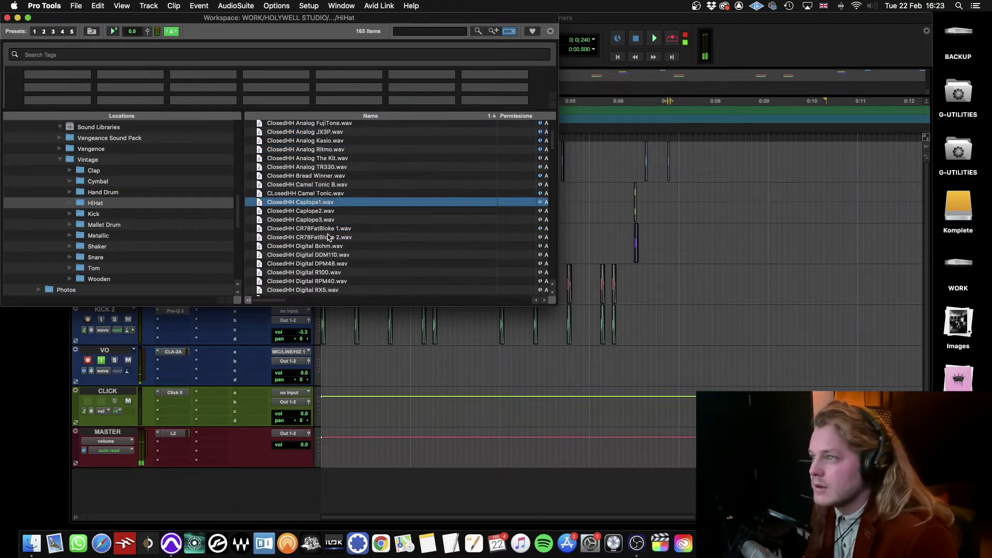
scroll(325, 217, down, 4)
click(325, 208)
click(325, 217)
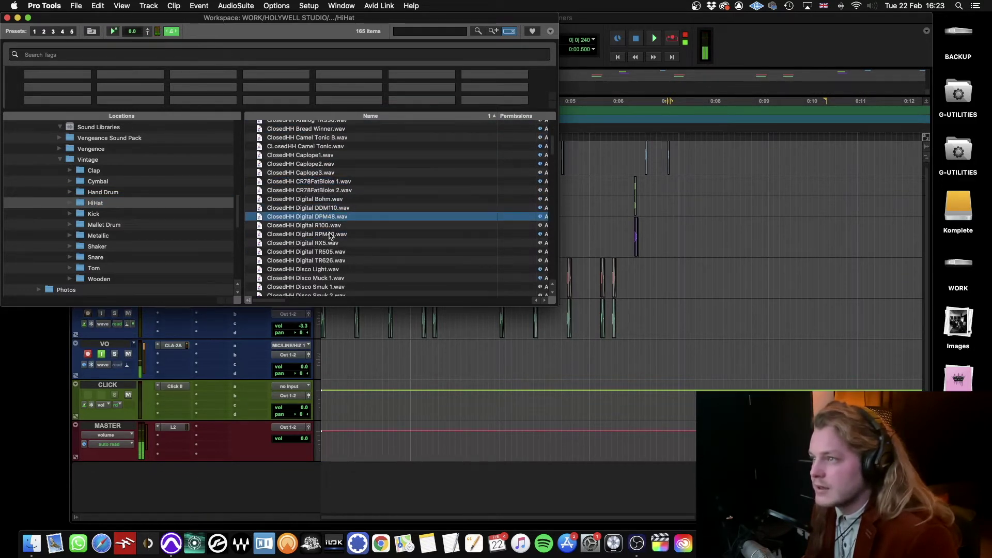
Step: Import ClosedHH Digital DPM48.wav onto a new track, add a fade of about 0.010 s at its end, and rename the track HATS
drag(327, 217, 337, 468)
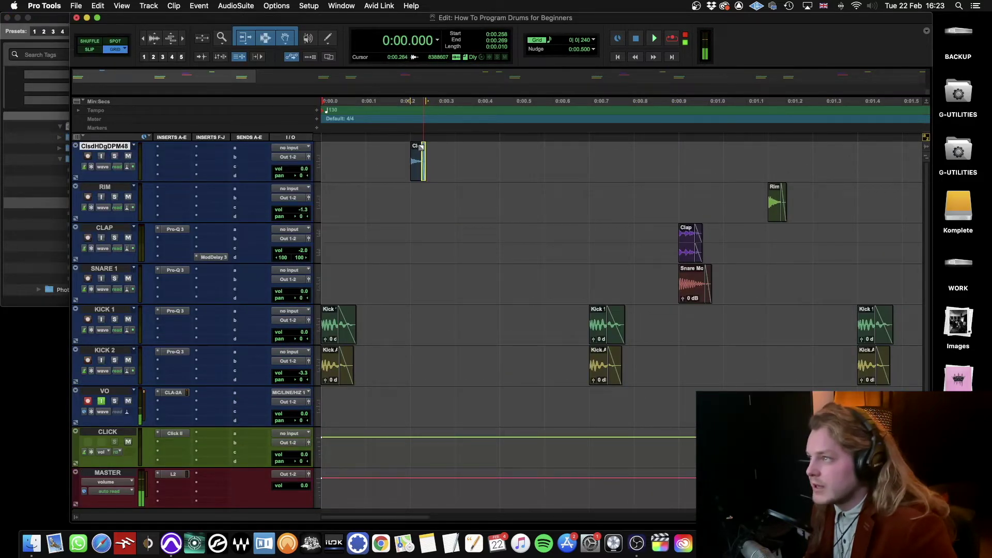
click(440, 162)
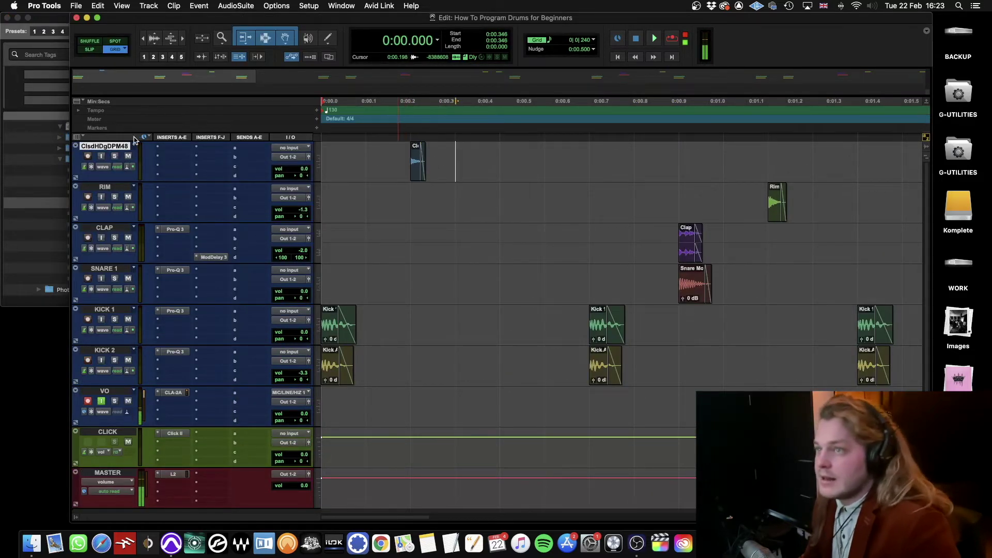
double_click(119, 149)
text(HATS)
key(Return)
Step: Copy the hi-hat clip to 0.346 s and 0.461 s on the HATS track and play the result
scroll(498, 187, right, 5)
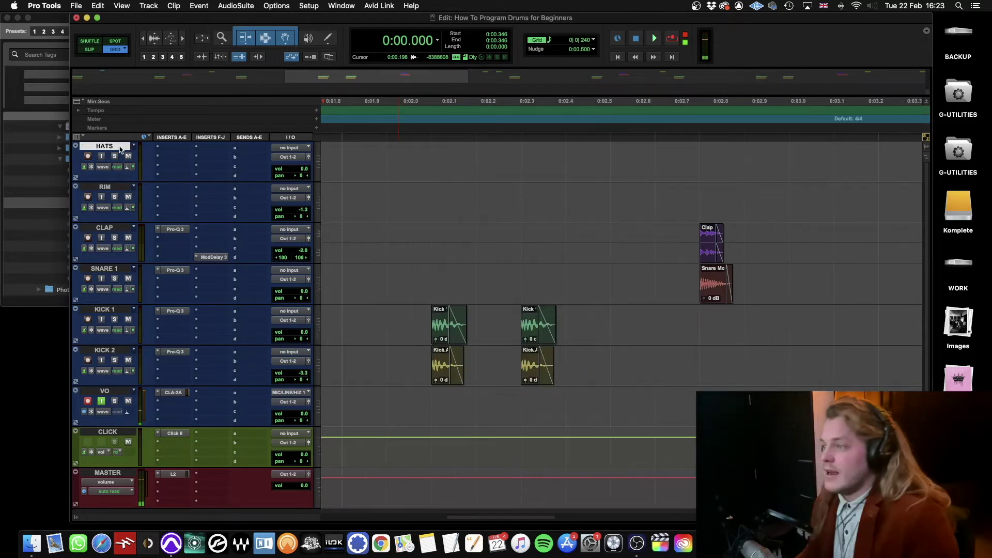
scroll(480, 188, left, 5)
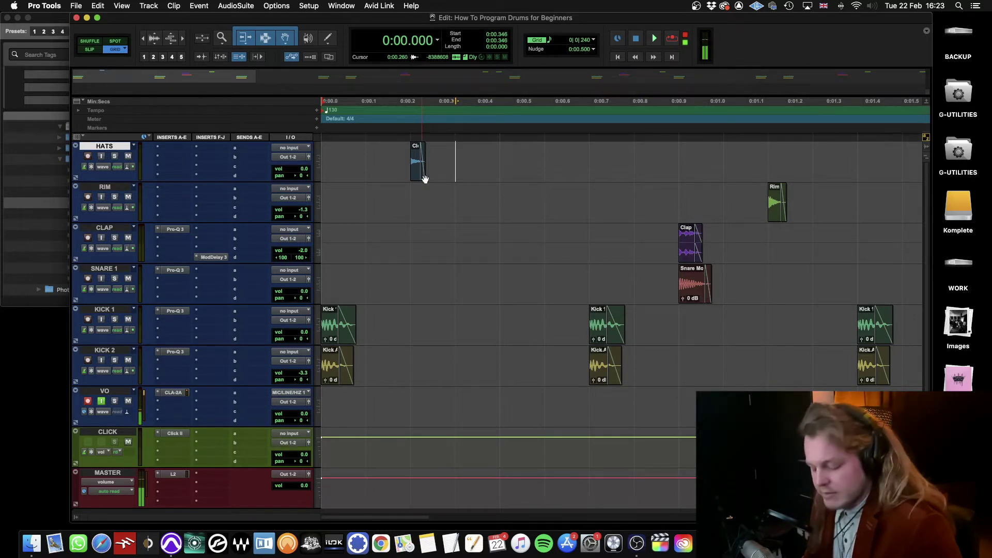
drag(416, 172, 507, 175)
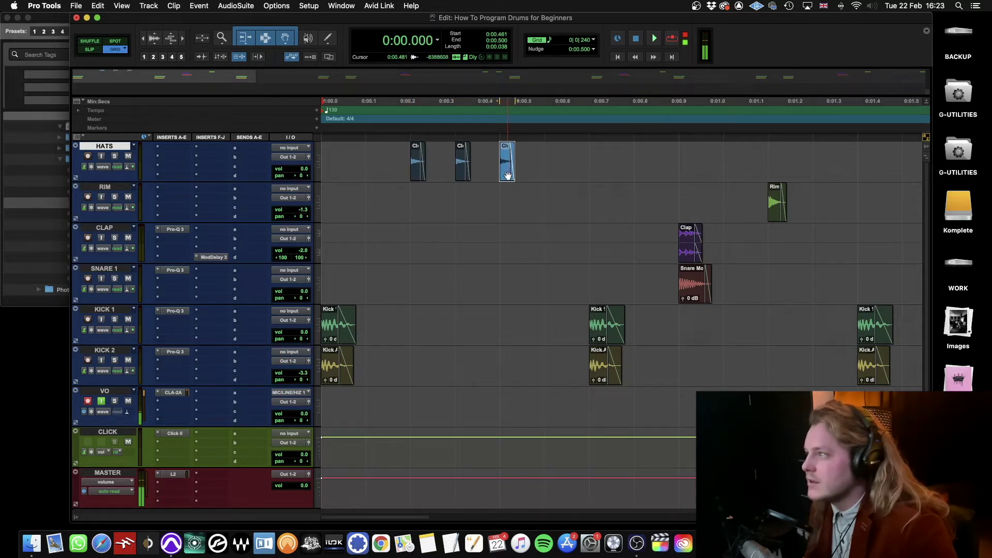
key(space)
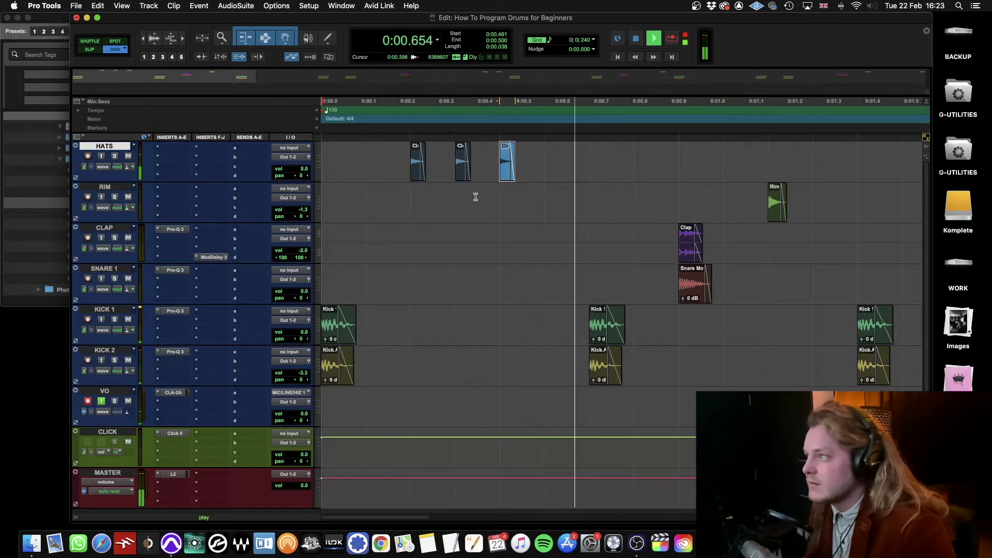
key(space)
Step: Shorten the three hi-hat clips to about 0.03 s each with fades at their ends, and play them back
key(super+bracketright)
click(511, 156)
drag(511, 157, 510, 156)
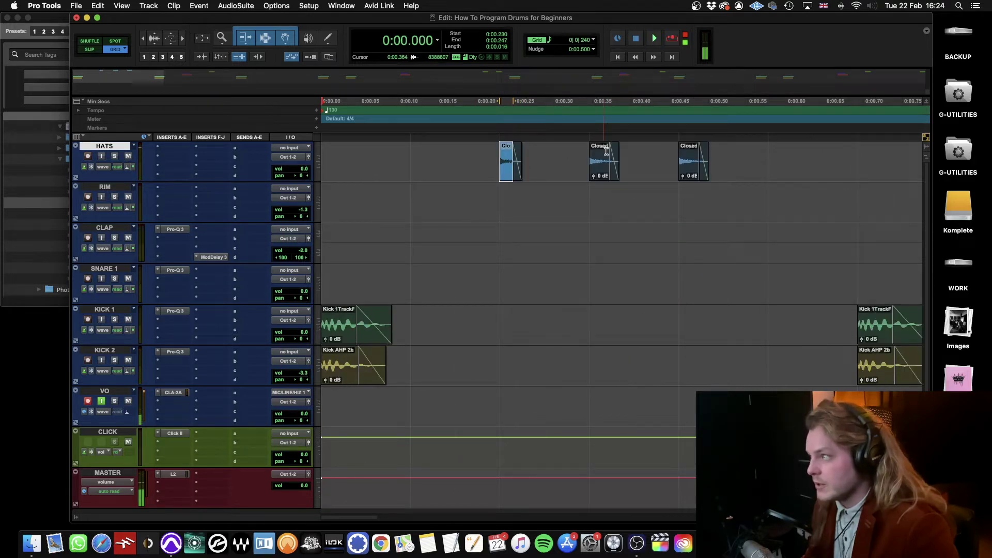
click(606, 150)
click(694, 155)
key(space)
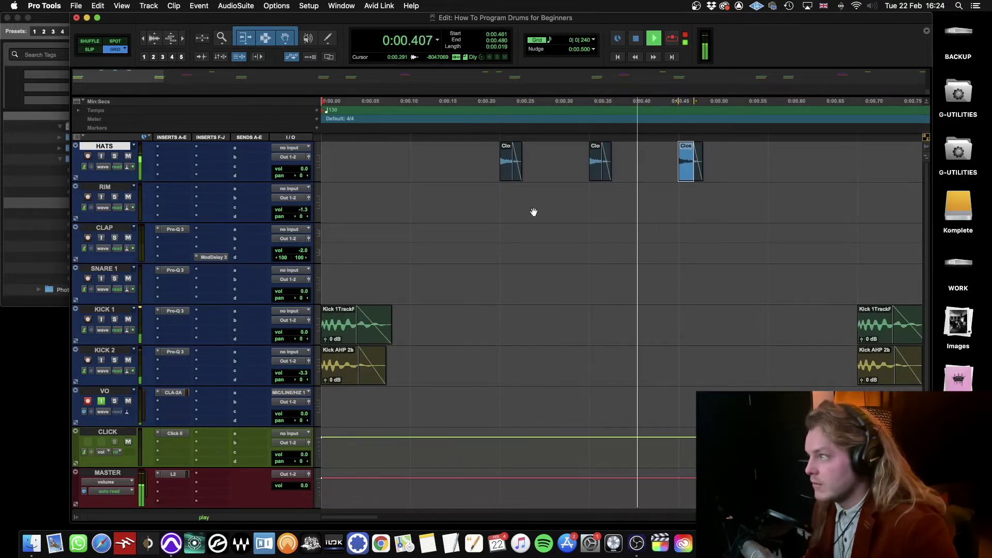
key(space)
Step: Insert the mono Smack Attack transient shaper on the HATS track and move its window clear of the hi-hat clips
key(super+bracketleft)
key(super+bracketleft)
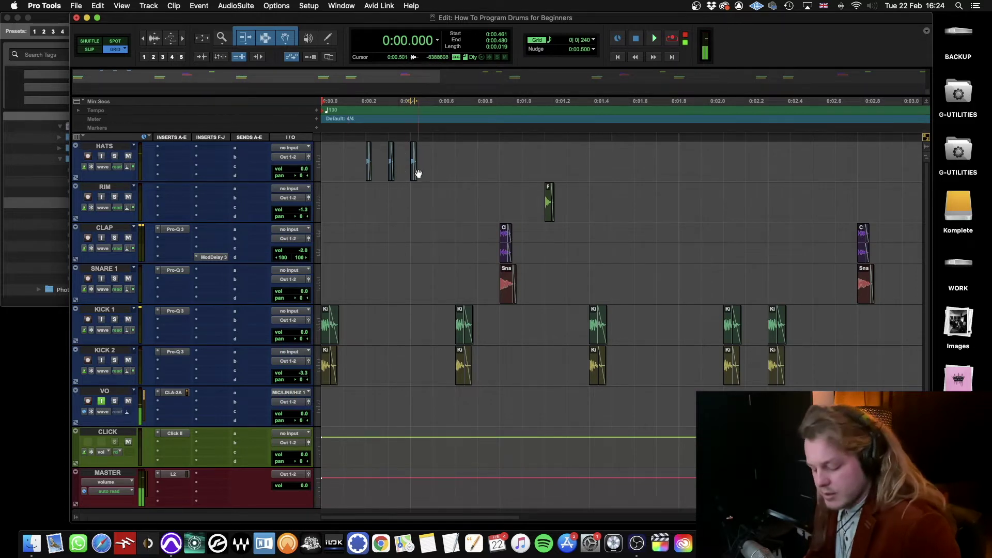
key(super+bracketright)
key(super+bracketright)
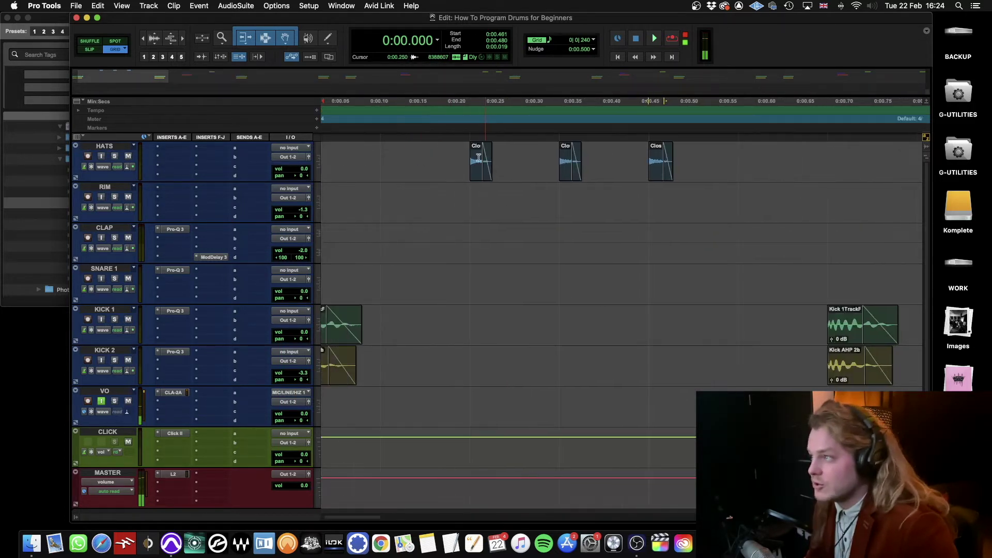
click(173, 153)
mouse_move(175, 150)
mouse_move(279, 161)
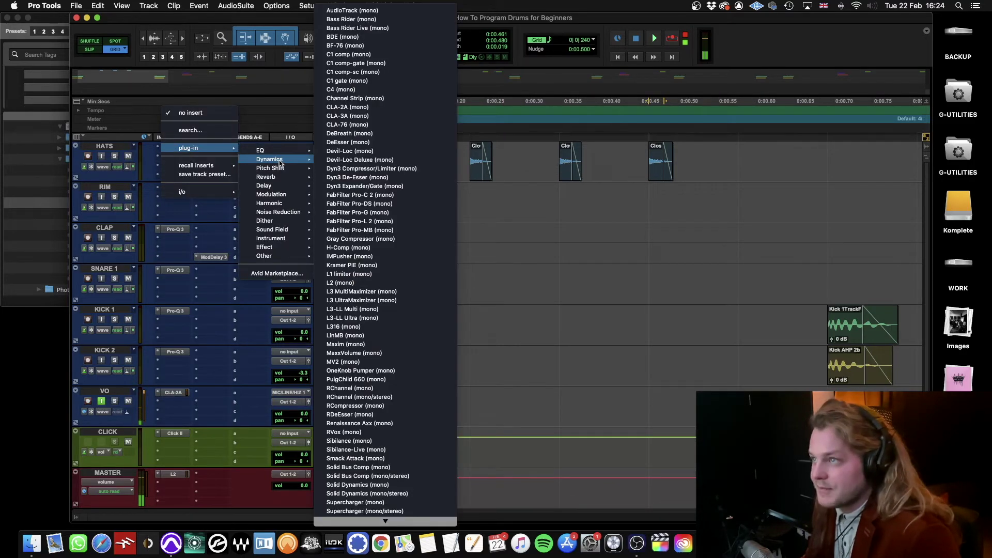
mouse_move(410, 520)
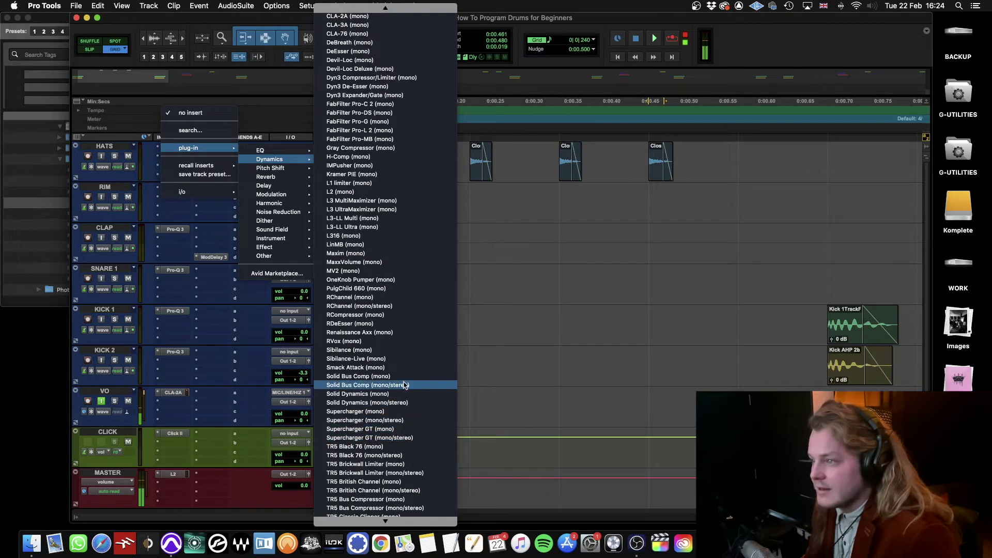
click(405, 368)
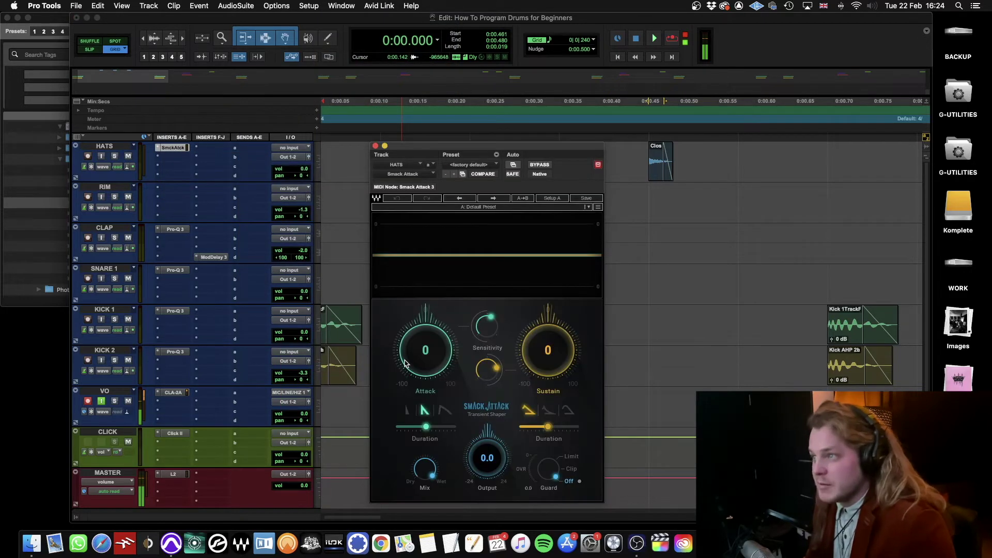
drag(472, 147, 461, 100)
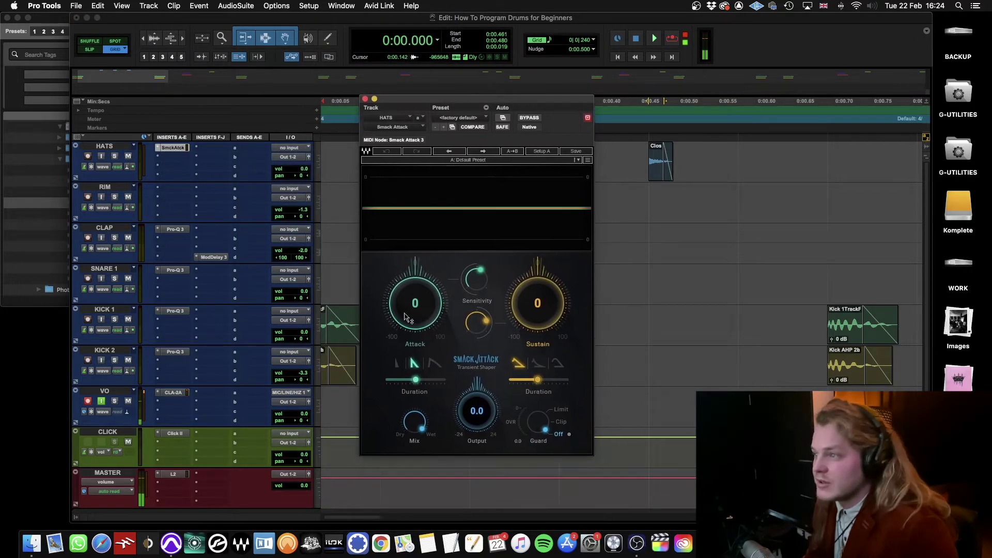
Step: Try a Smack Attack sustain of about -74 on the HATS track and reset the control to its default
mouse_move(418, 322)
mouse_down()
mouse_move(417, 300)
mouse_move(417, 341)
mouse_move(418, 329)
mouse_up()
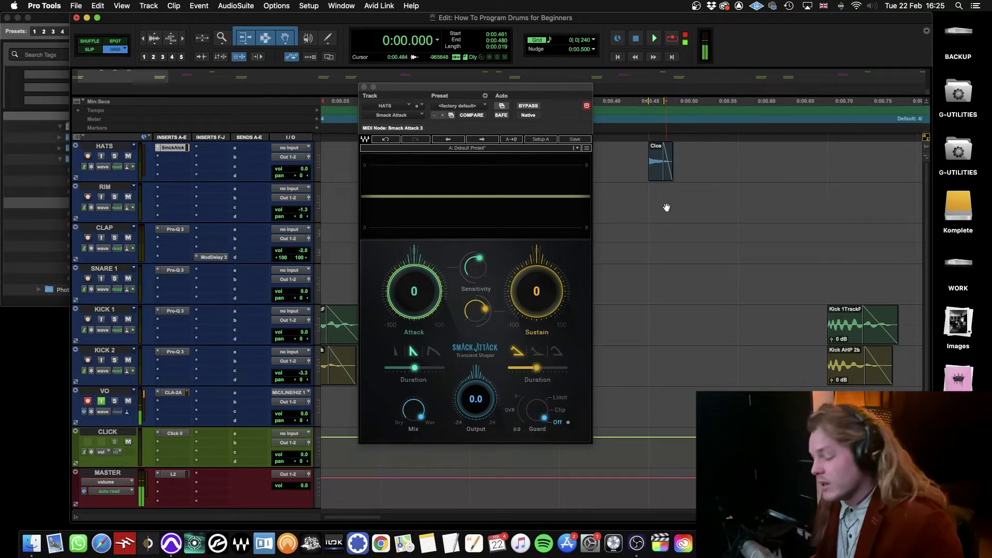
scroll(666, 208, left, 3)
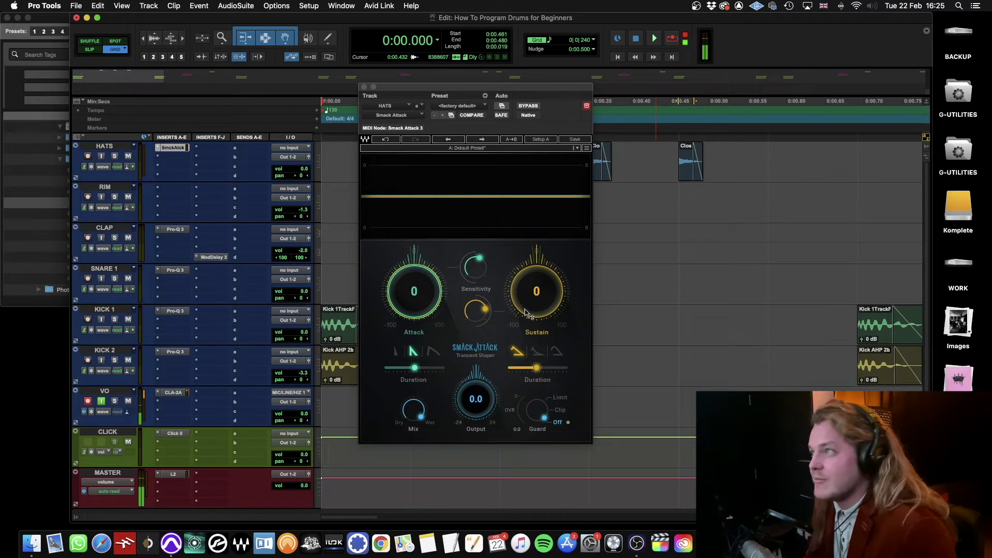
drag(536, 295, 535, 331)
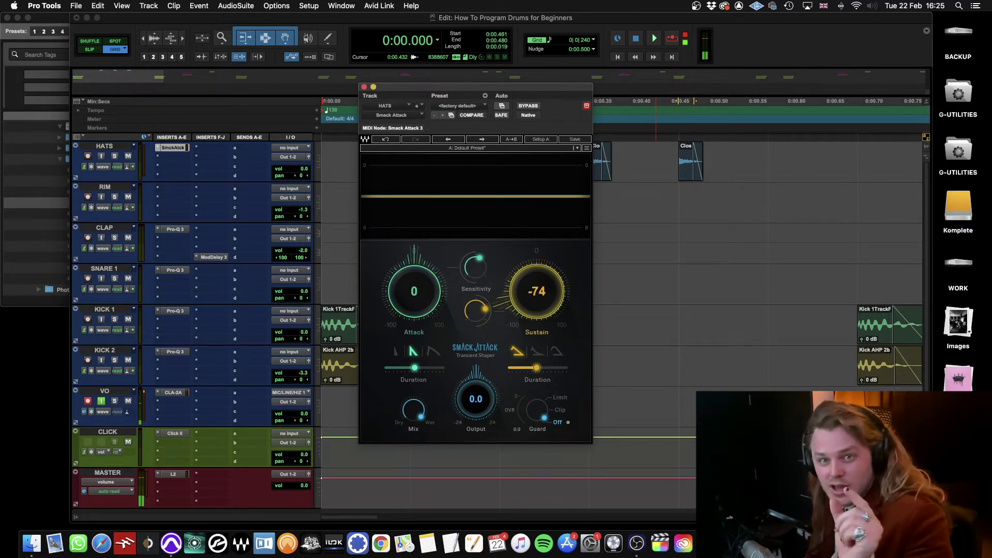
drag(535, 334, 536, 317)
alt+click(541, 273)
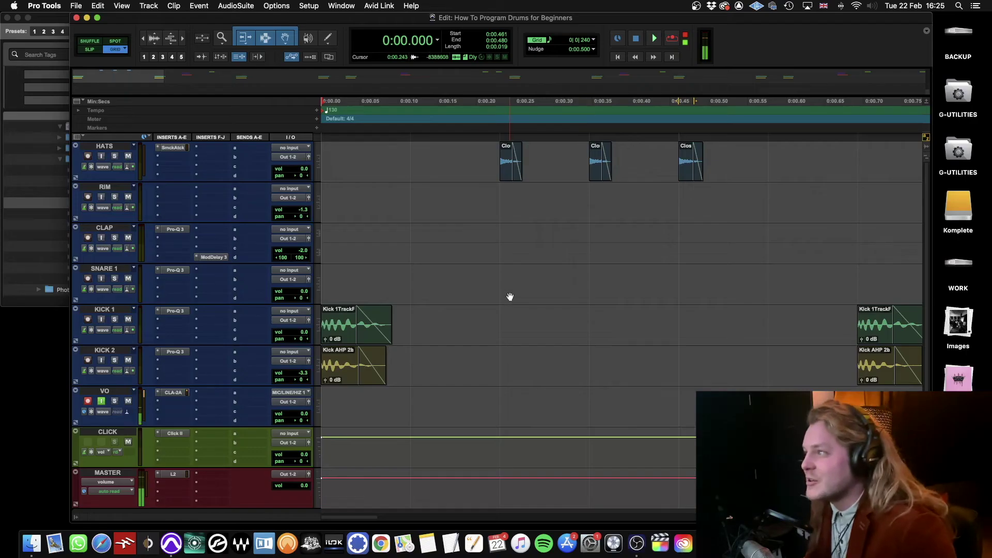
Step: Arrange hi-hat copies across the first two bars, with a five-hit 1/64-note roll from 3.230 s to 3.375 s, and play the pattern
key(r)
key(r)
key(space)
mouse_move(572, 167)
mouse_down()
mouse_move(659, 174)
mouse_move(649, 188)
mouse_up()
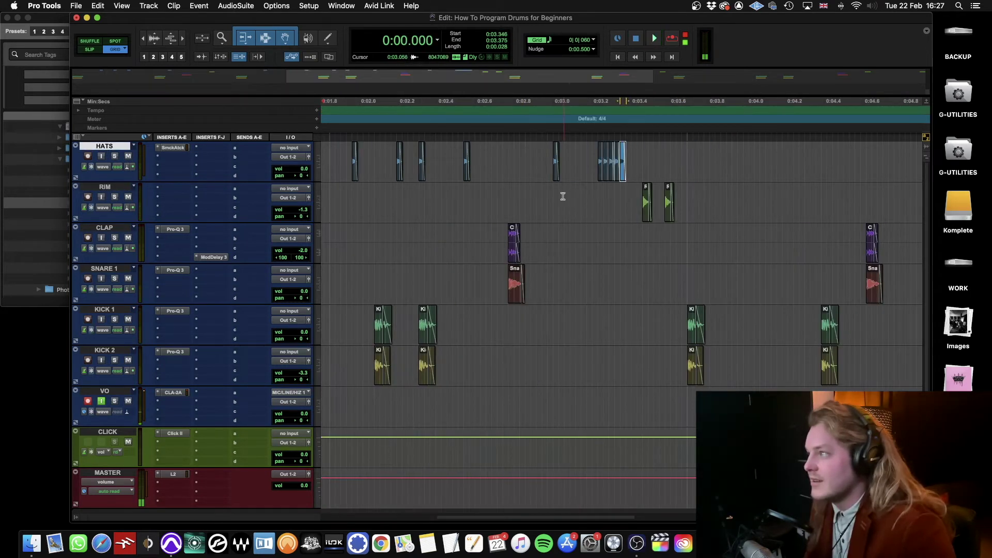
key(space)
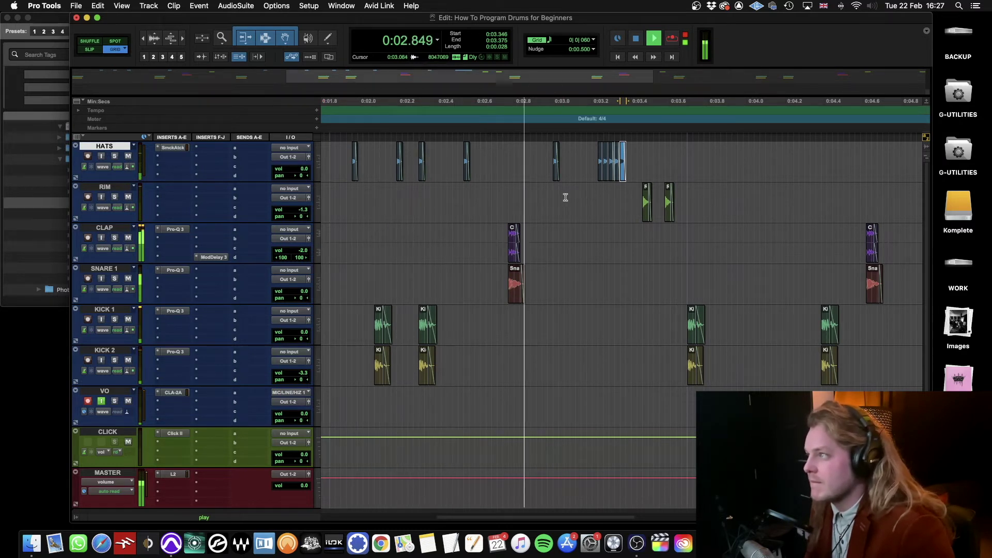
key(space)
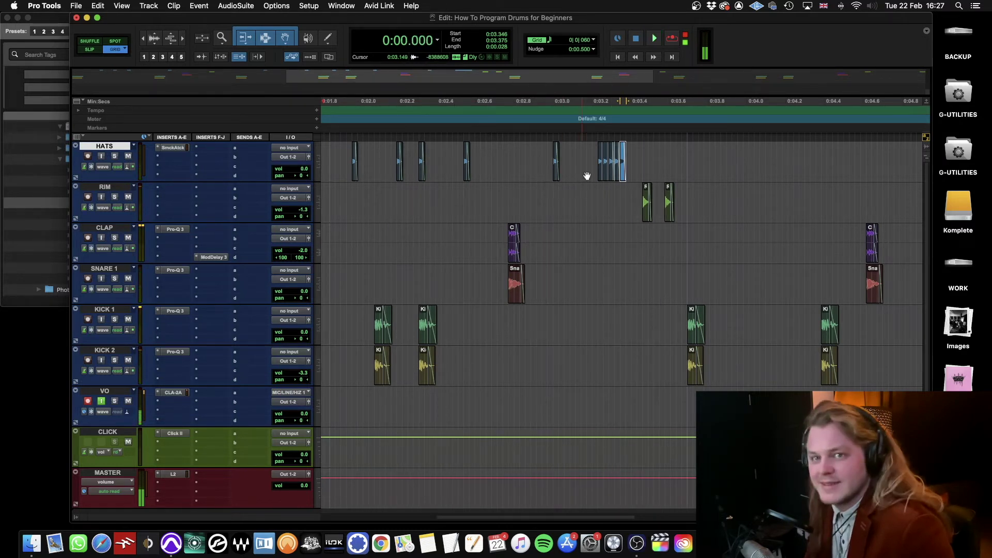
Step: Lower the pitch shift of the roll's first hi-hat clip in its elastic properties, and select the second clip
key(super+bracketright)
key(super+bracketright)
key(super+bracketright)
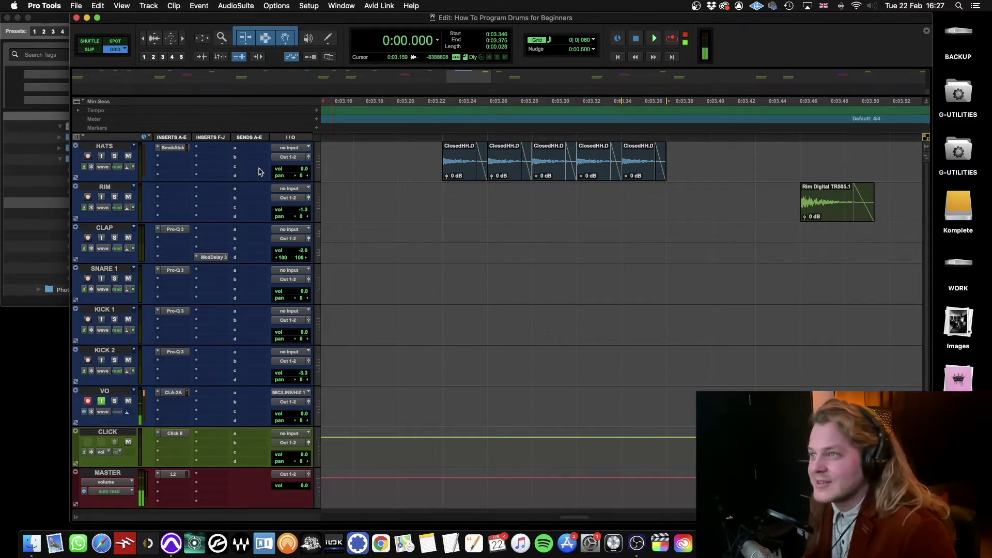
right_click(469, 160)
click(496, 259)
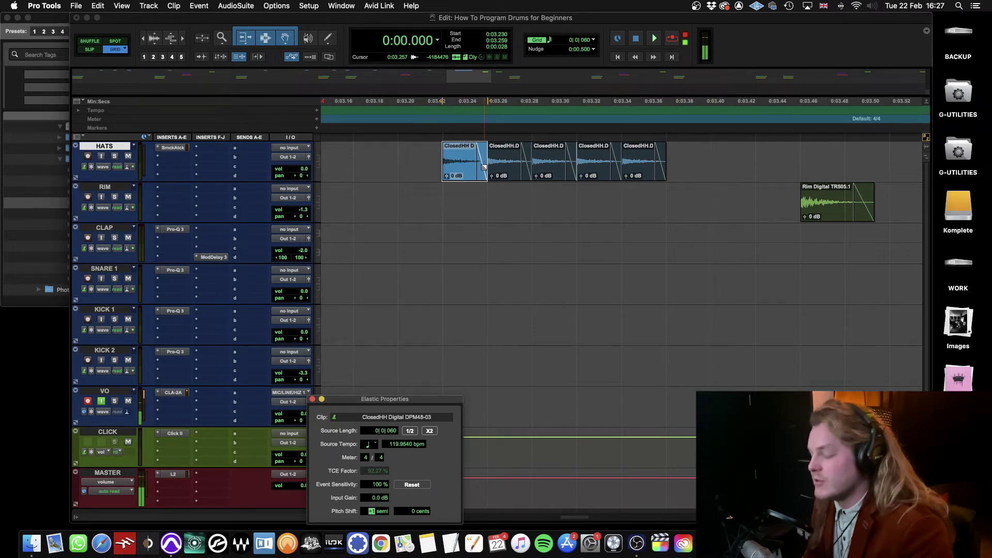
key(Down)
key(Down)
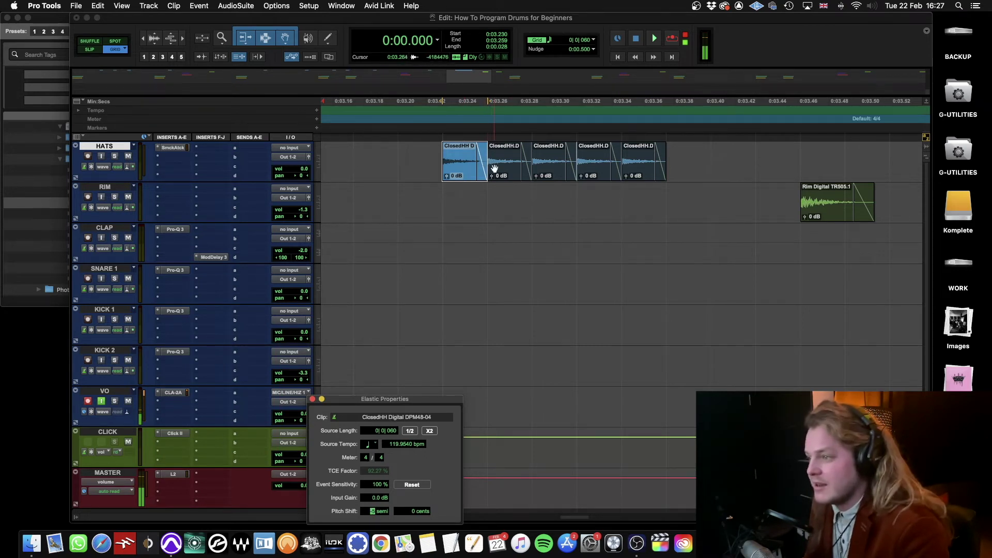
click(513, 171)
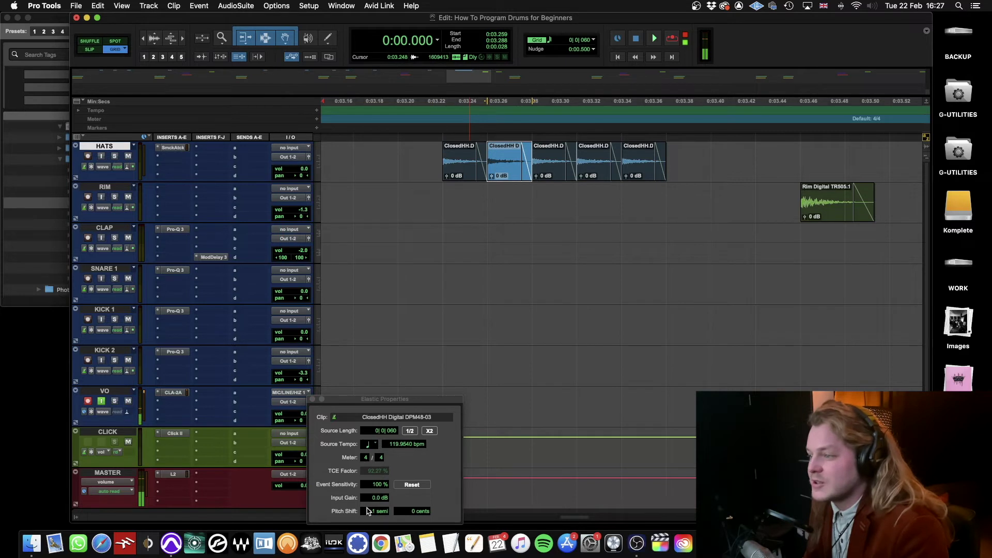
key(ctrl+Tab)
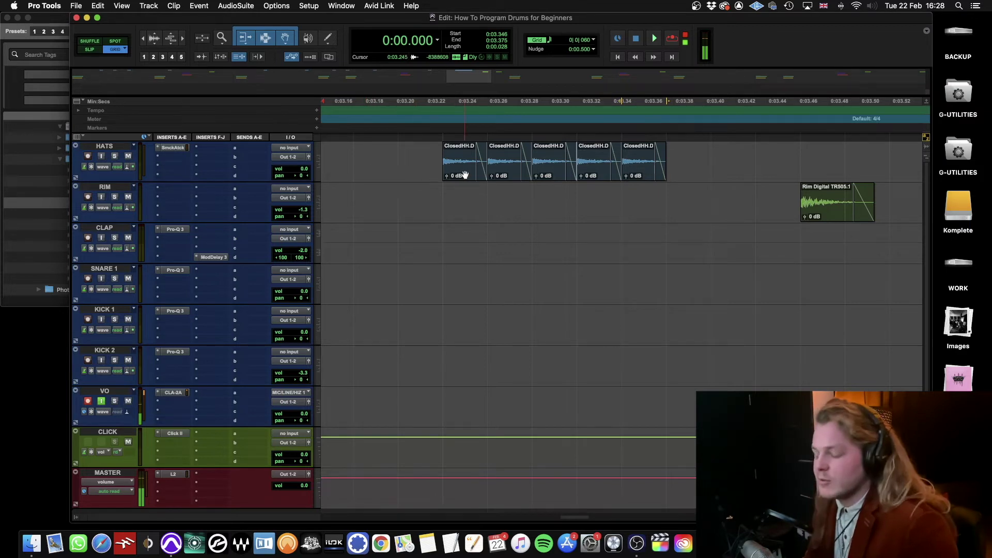
Step: Play back the pitched hi-hat roll from about 3.20 s
key(super+bracketleft)
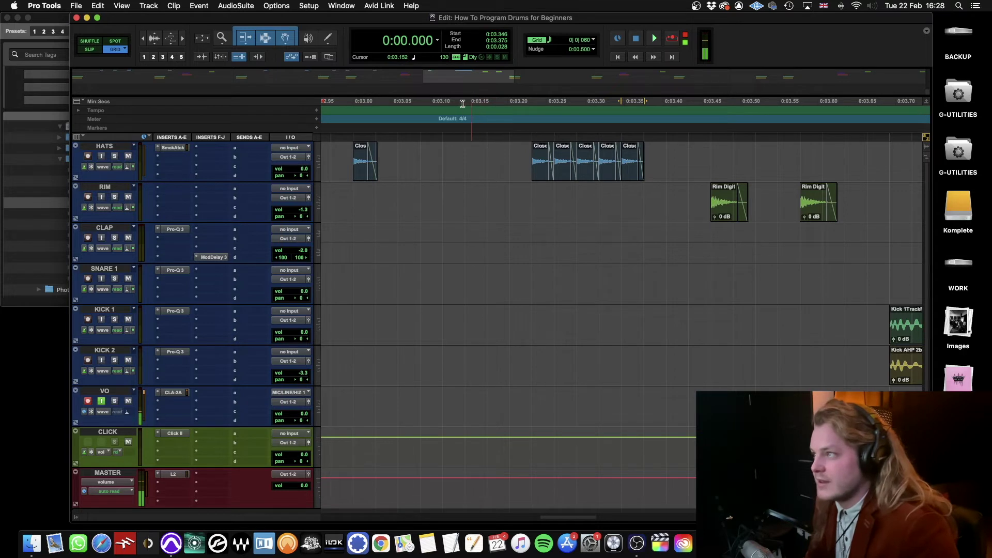
click(517, 102)
key(space)
key(space)
key(space)
key(space)
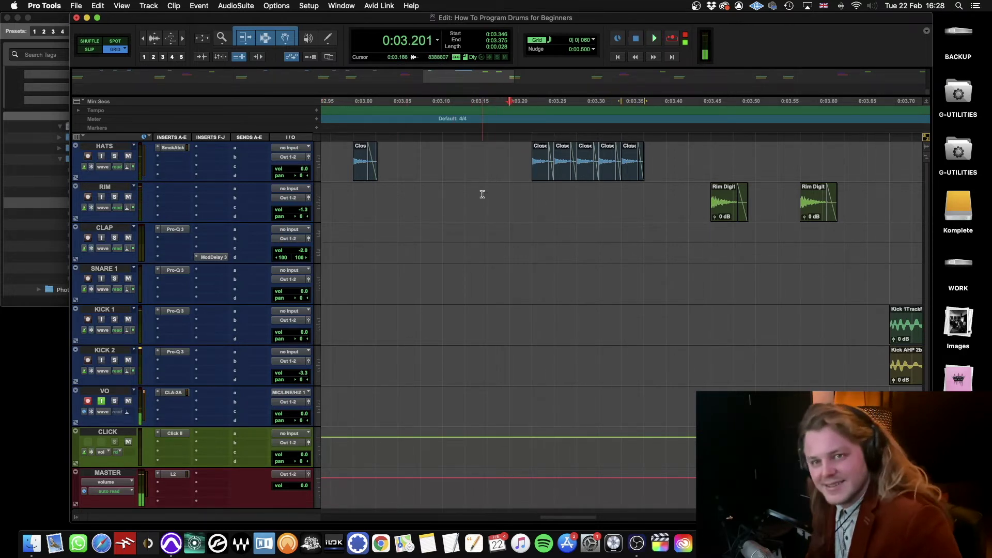
Step: Set the grid to 1 bar, duplicate the HATS pattern from 0 to 3.692 s directly after itself, and play the beat
key(r)
key(r)
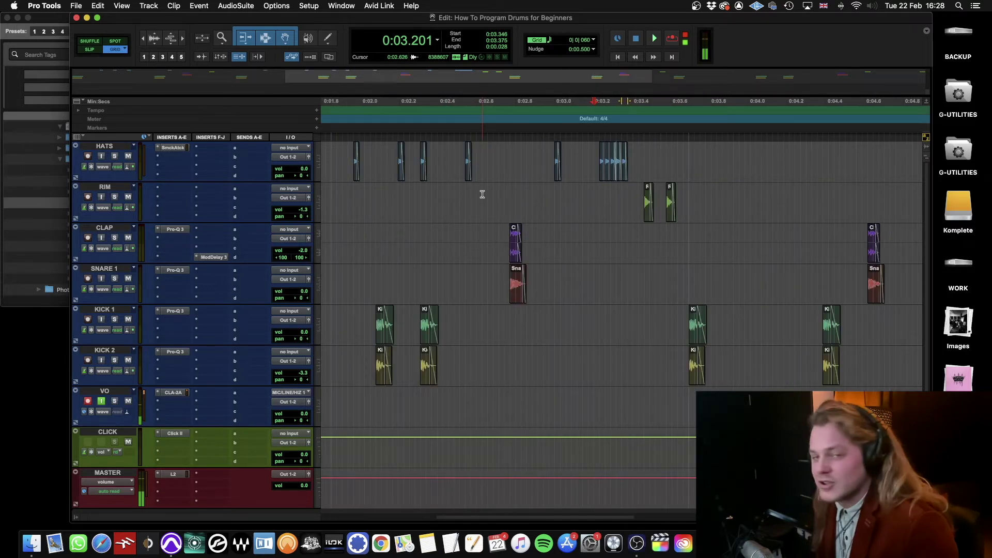
key(Return)
key(alt+a)
click(584, 40)
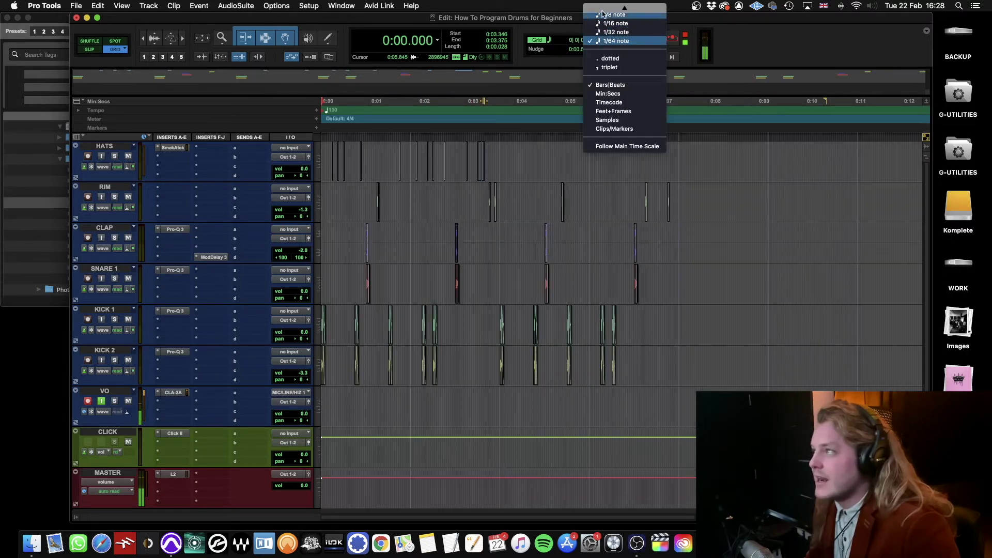
click(602, 12)
drag(501, 155, 330, 165)
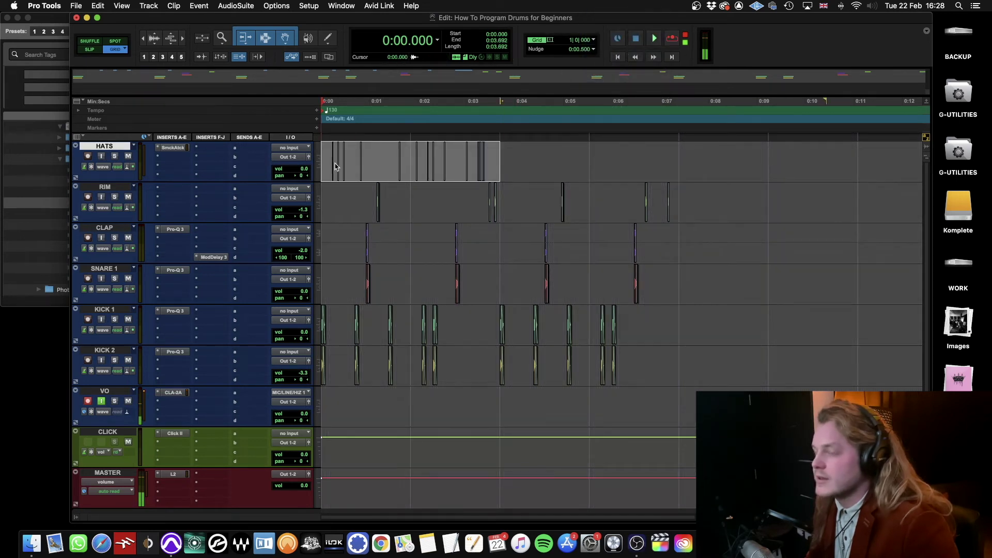
key(super+d)
click(695, 189)
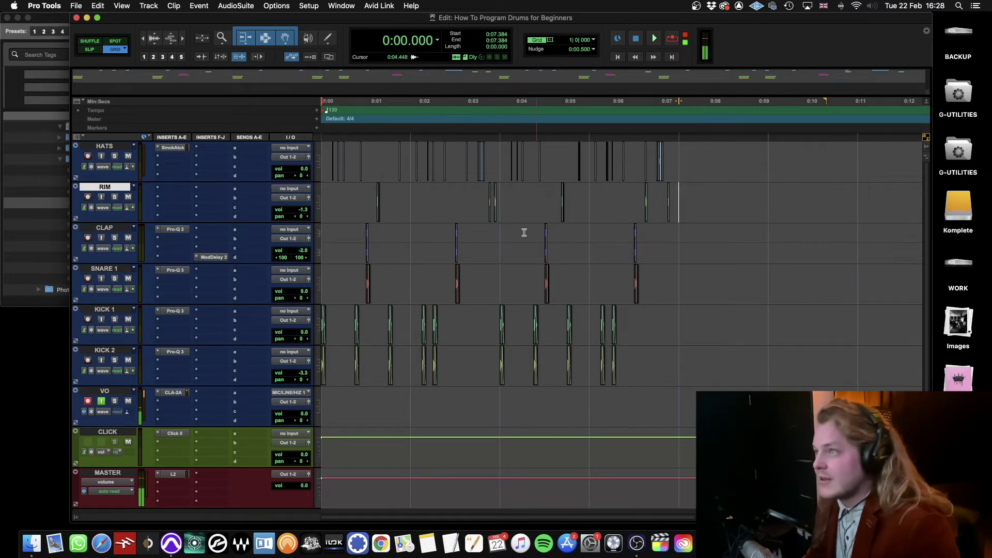
key(space)
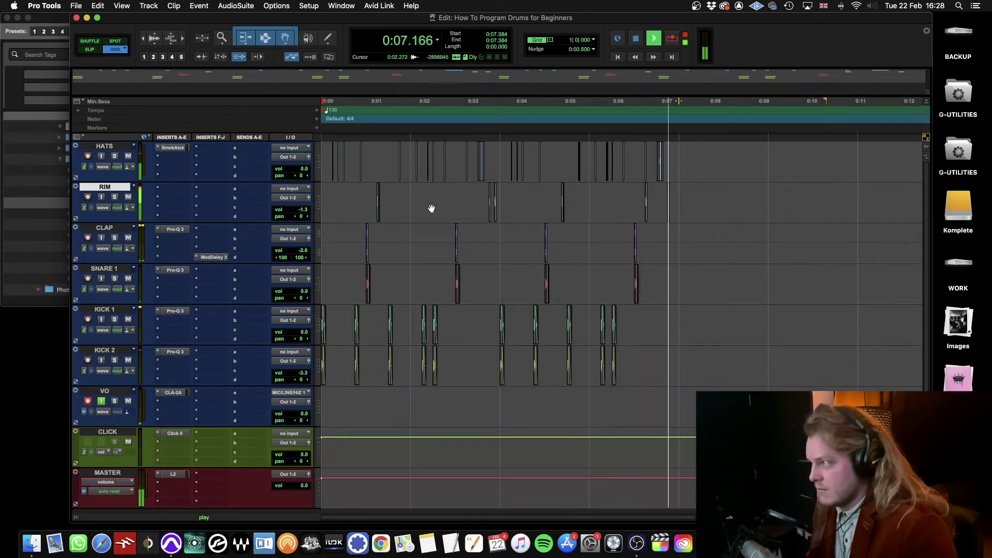
key(space)
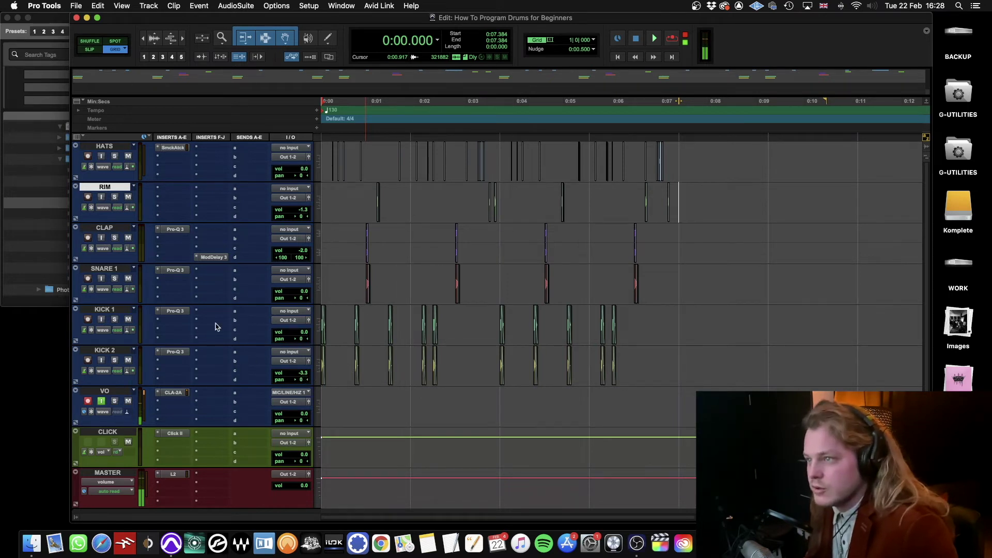
Step: Raise the KICK 1 volume to +3.0 dB, lower the HATS volume to -2.6 dB, and play the beat
click(303, 333)
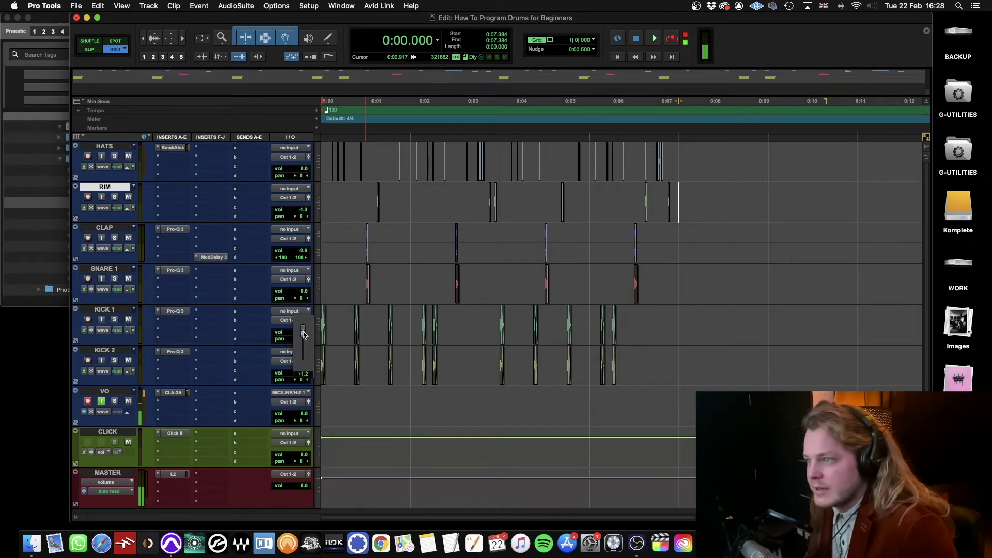
drag(304, 333, 303, 331)
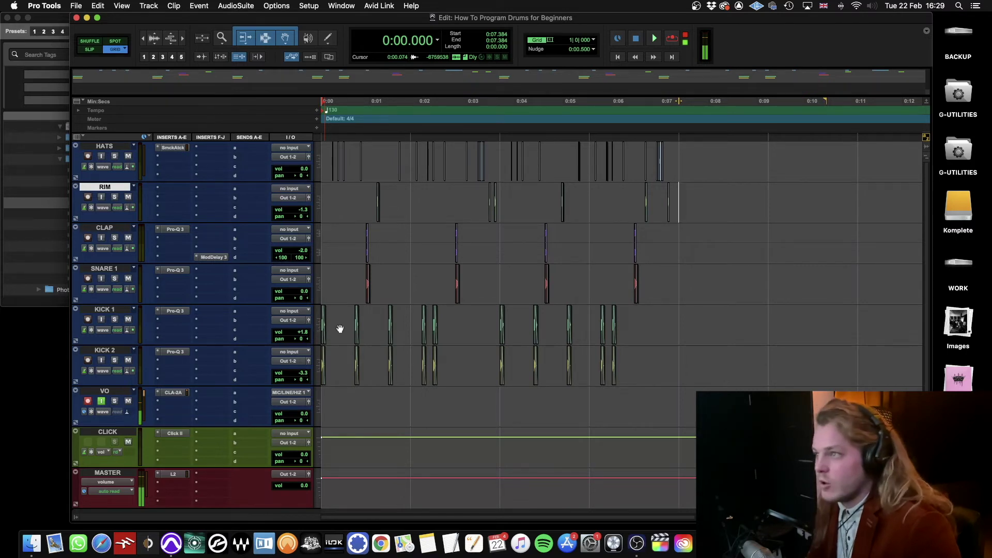
key(super+bracketright)
key(super+bracketright)
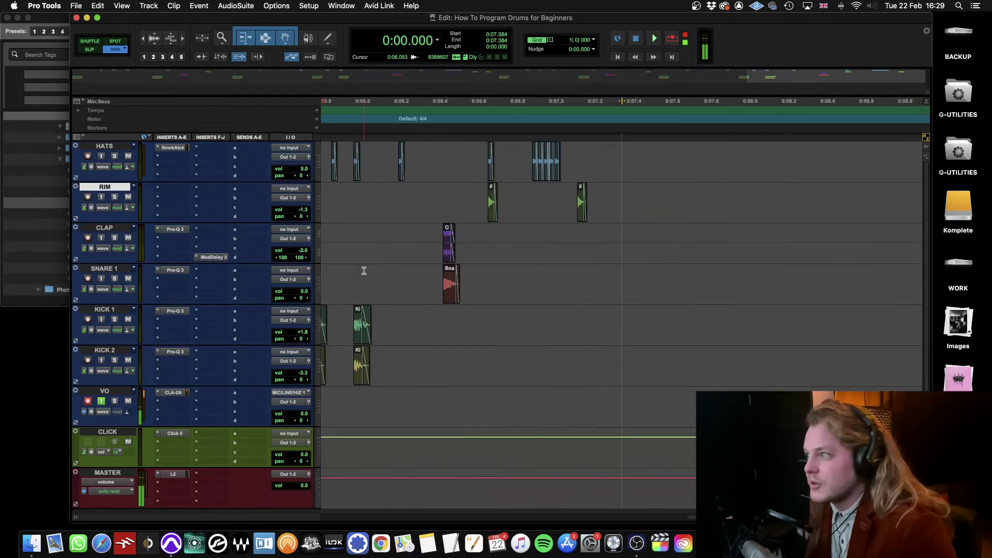
key(Home)
key(super+bracketleft)
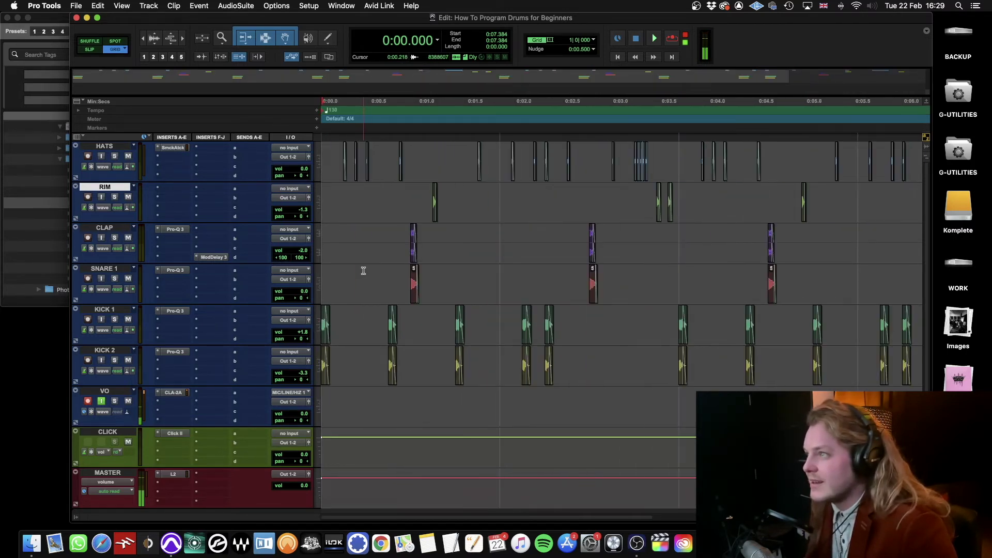
click(304, 336)
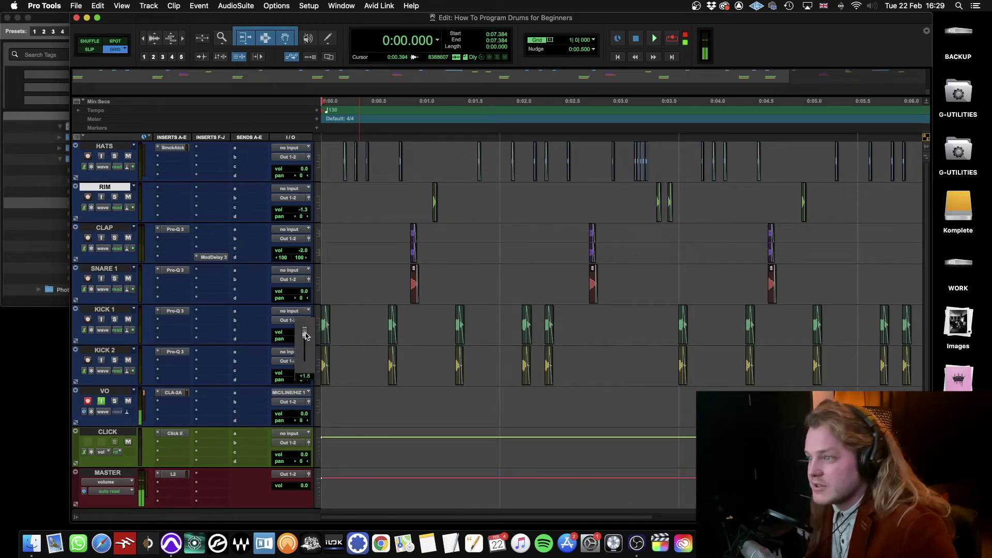
drag(305, 337, 305, 334)
key(space)
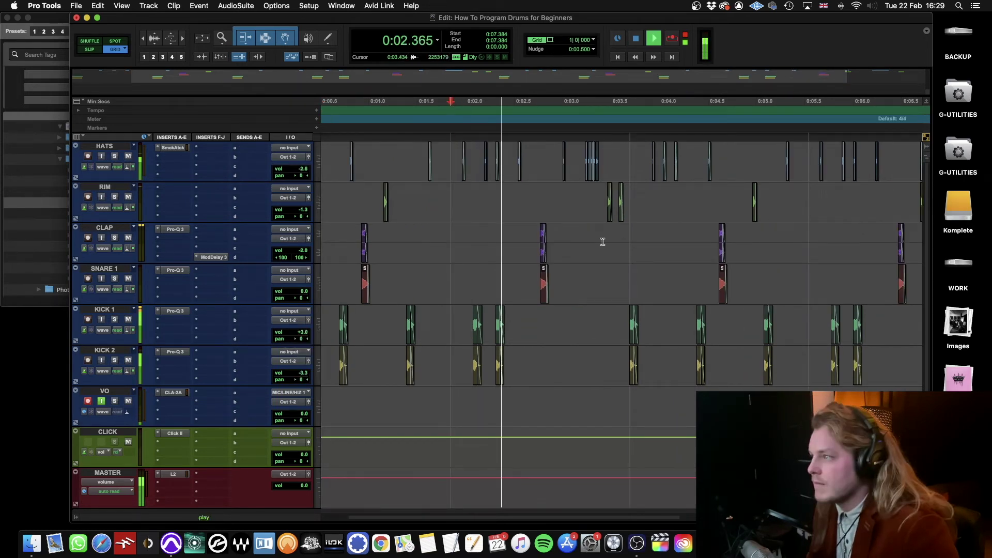
key(space)
Step: Set the grid to 1/8 note for editing around the rim hits near 3.5 s
key(super+bracketright)
key(super+bracketright)
key(super+bracketright)
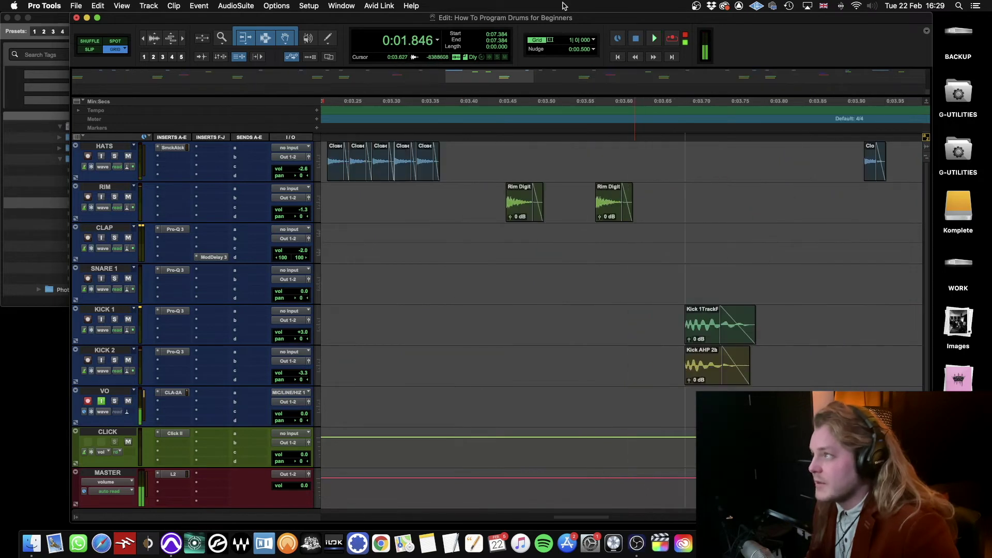
click(588, 41)
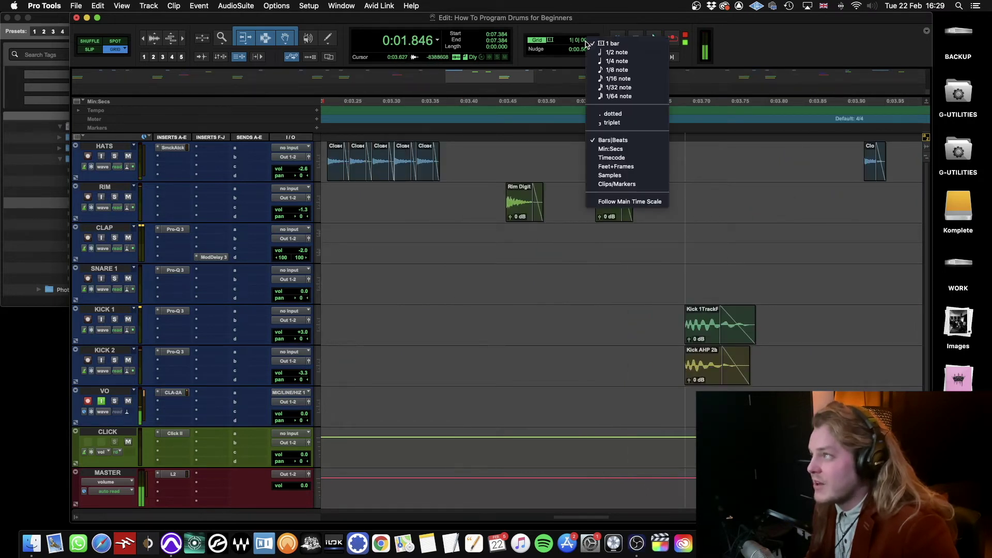
click(633, 72)
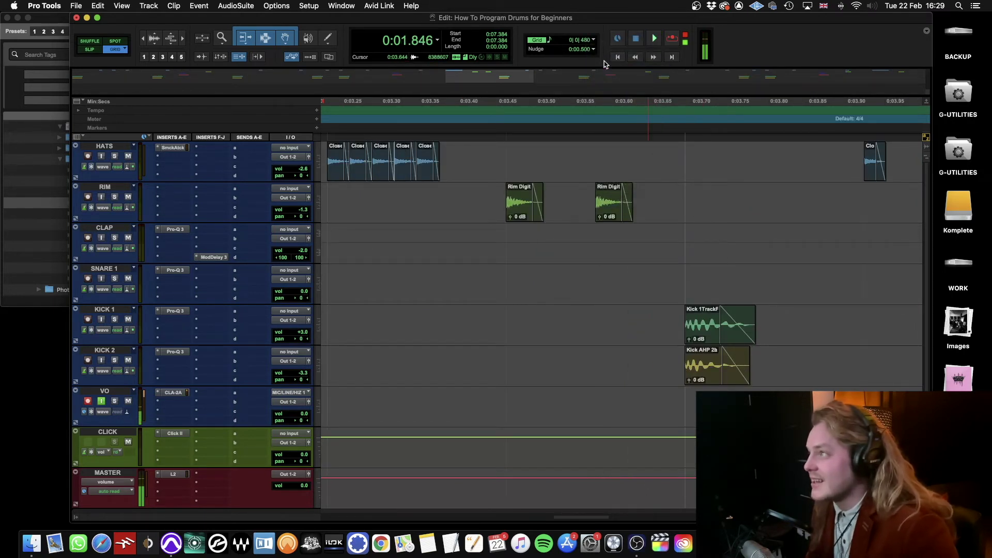
Step: Set the grid to 1/16 note and copy the KICK 1 clip at 3.692 s one grid step earlier
click(587, 41)
click(620, 49)
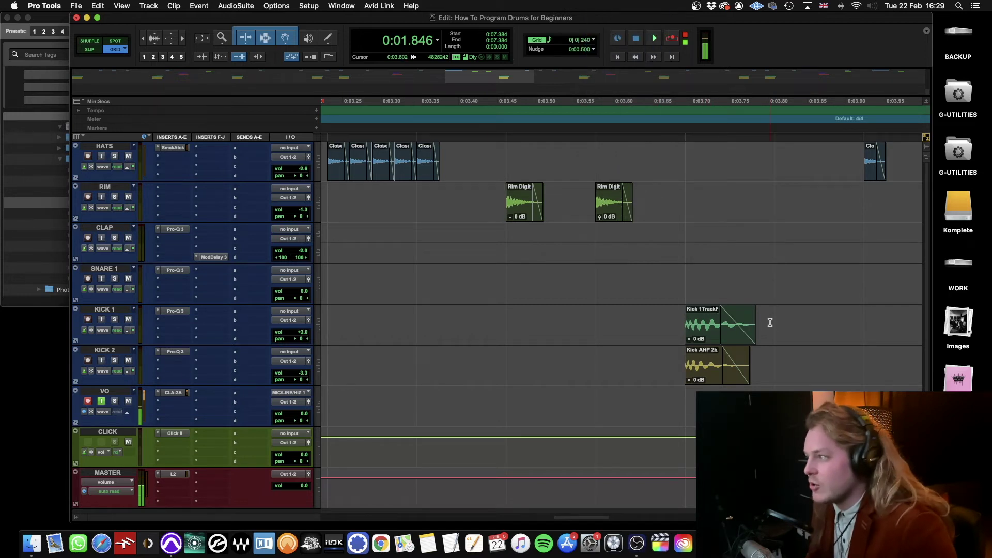
drag(714, 326, 624, 325)
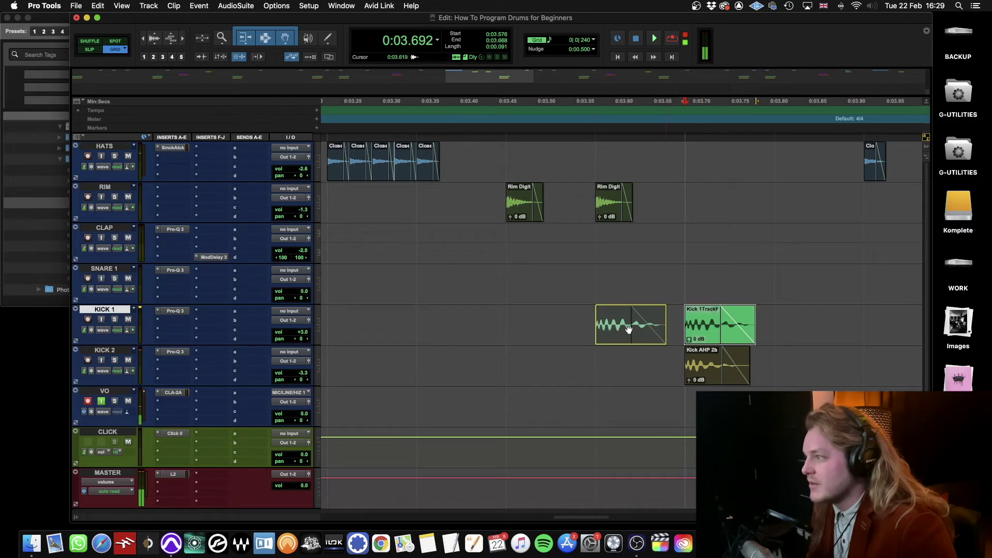
Step: Reverse the copied KICK 1 clip with the AudioSuite Reverse process and close its window
click(228, 3)
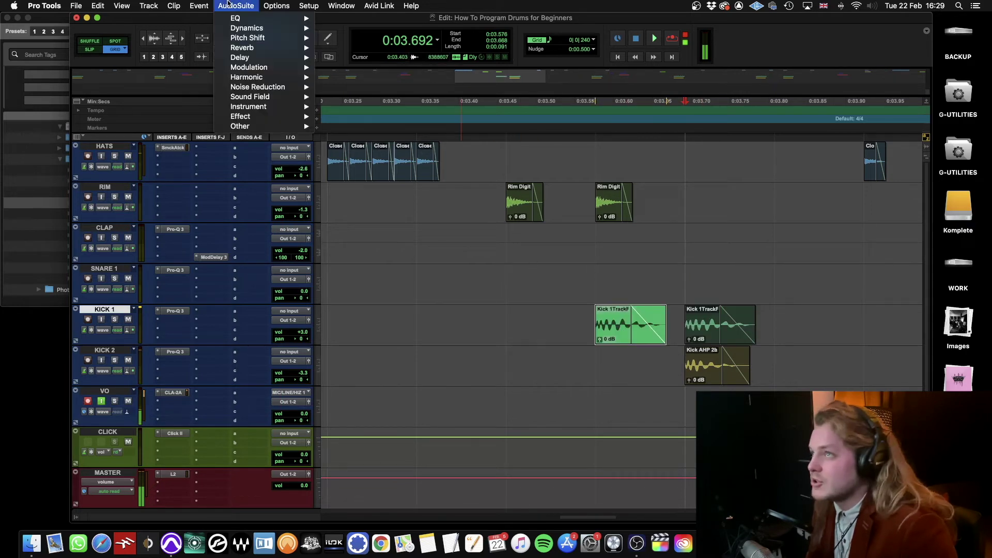
mouse_move(276, 128)
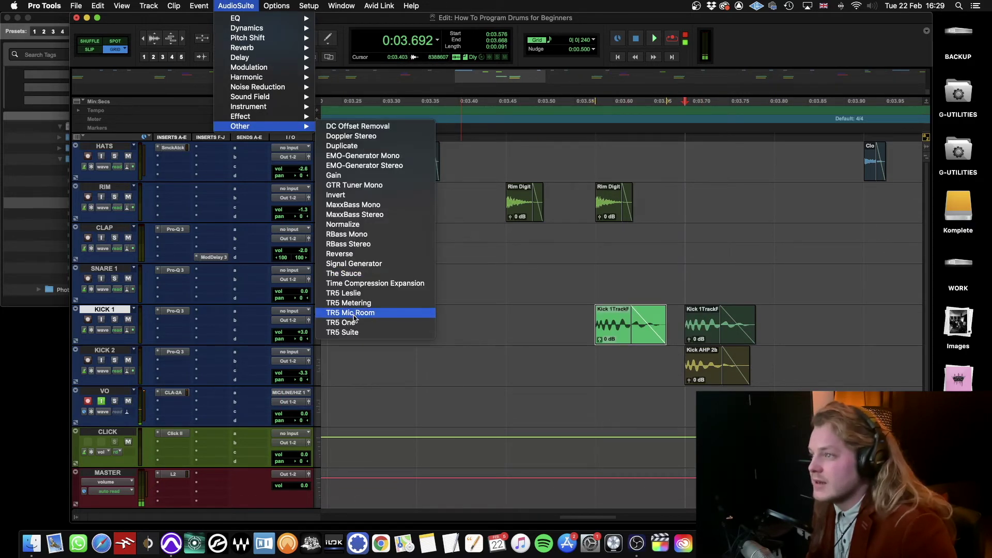
click(339, 254)
click(462, 265)
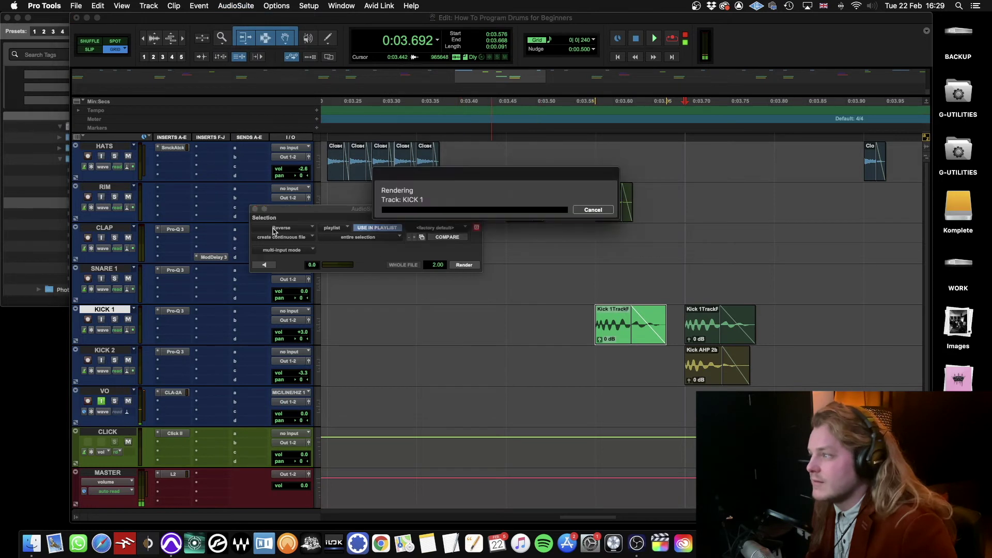
click(255, 209)
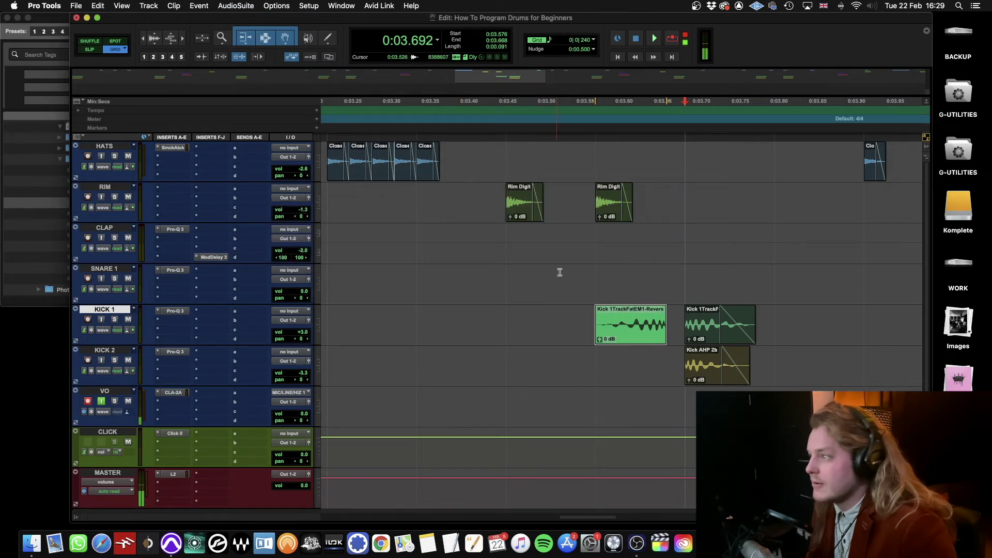
Step: Shorten the reversed kick to span 3.611 to 3.692 s, ending at the following kick, and fade in its first 0.041 s
click(594, 284)
mouse_move(662, 324)
mouse_down()
mouse_move(652, 339)
mouse_move(676, 339)
mouse_up()
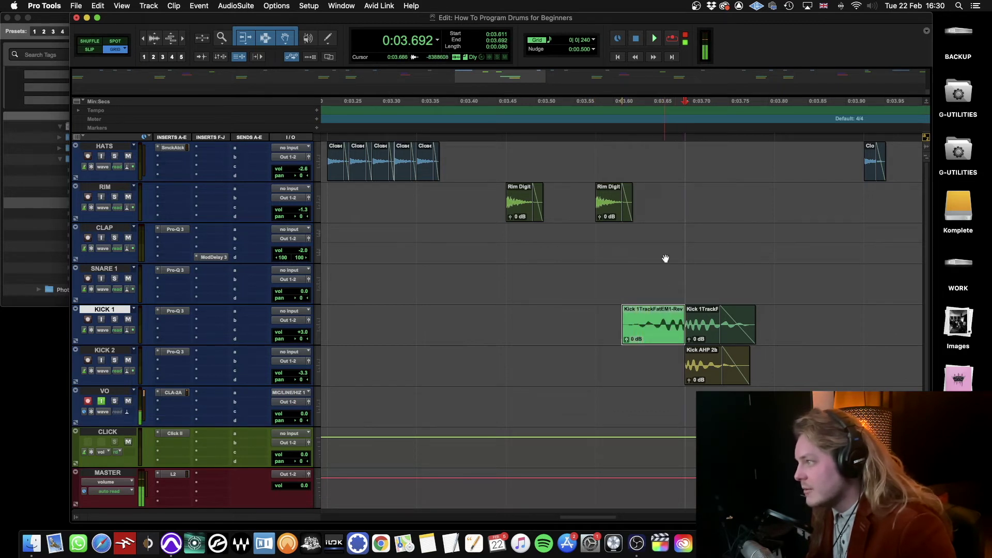
click(626, 309)
key(super+bracketleft)
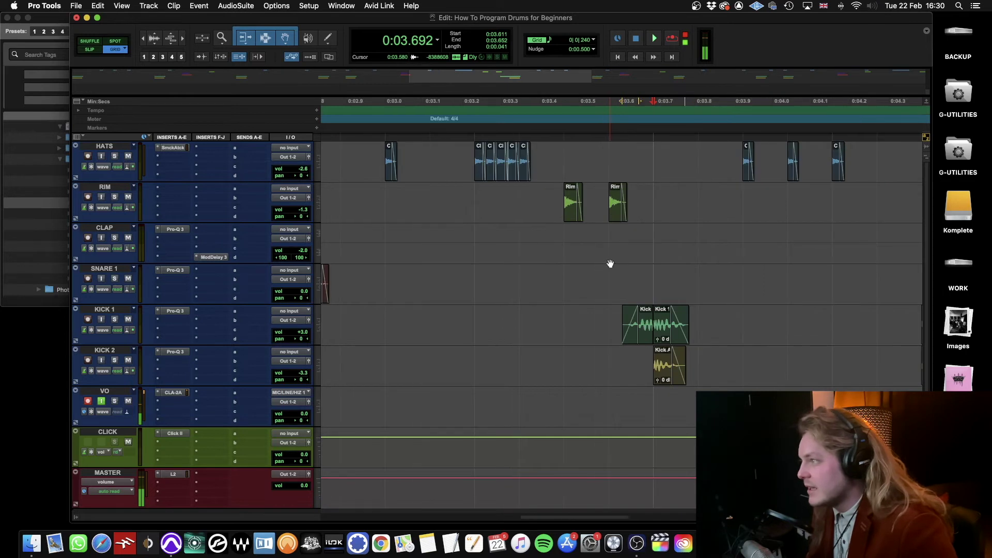
Step: Play back the section from 3.230 s to hear the reversed kick
click(474, 230)
key(space)
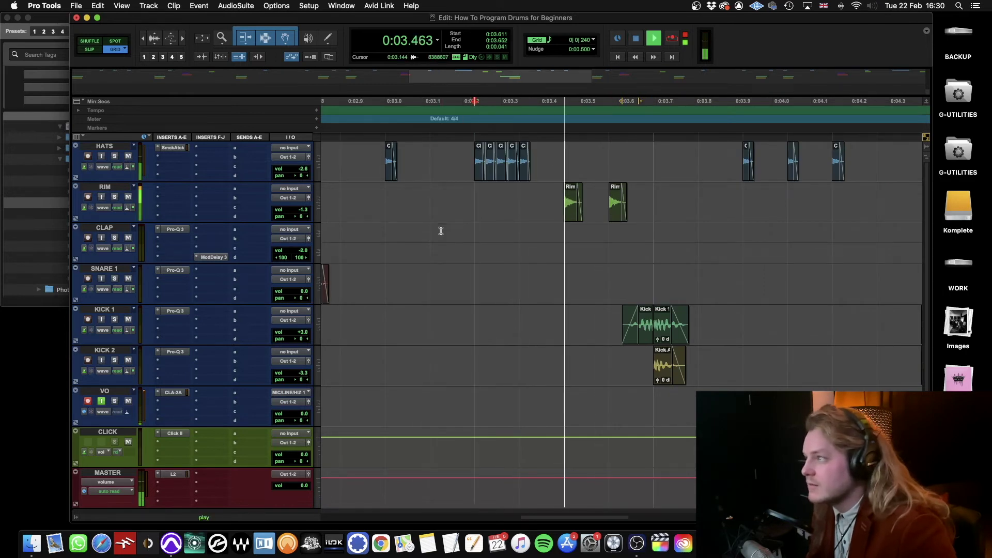
key(space)
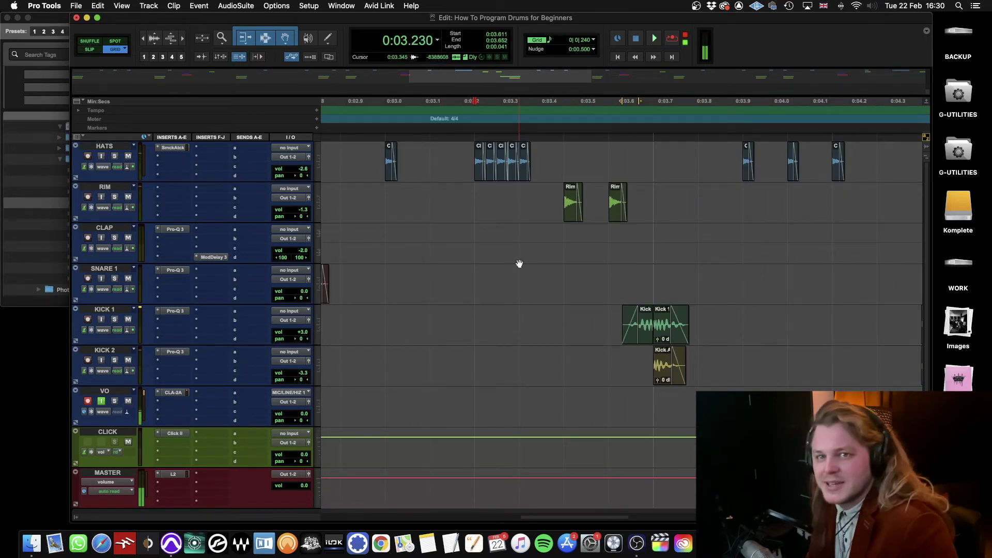
Step: Duplicate the KICK 1 track once without its playlists, keeping automation, inserts, sends and group assignments
click(102, 312)
right_click(101, 311)
click(193, 462)
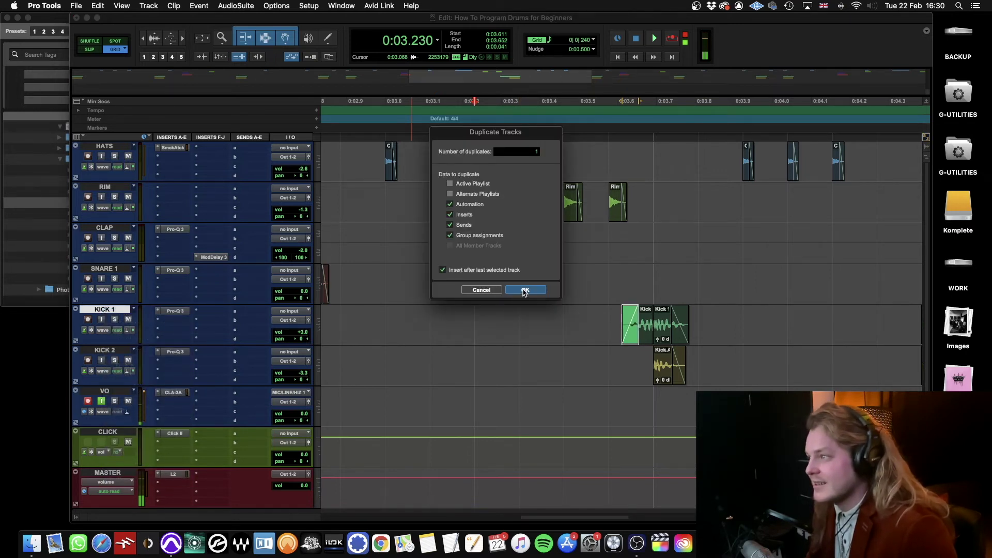
click(524, 291)
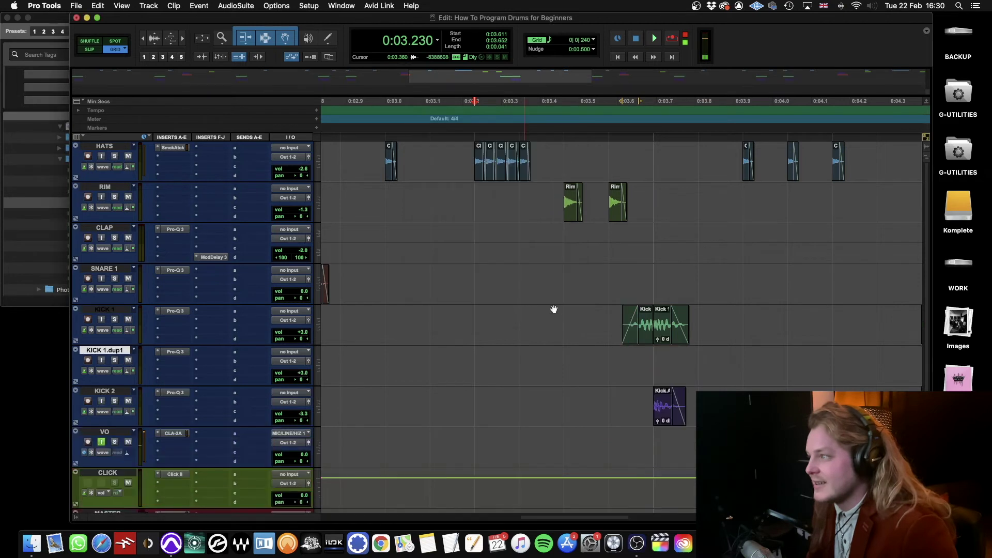
Step: Rename the duplicated kick track REV KICK and place it below KICK 2
double_click(103, 352)
text(REV KICK)
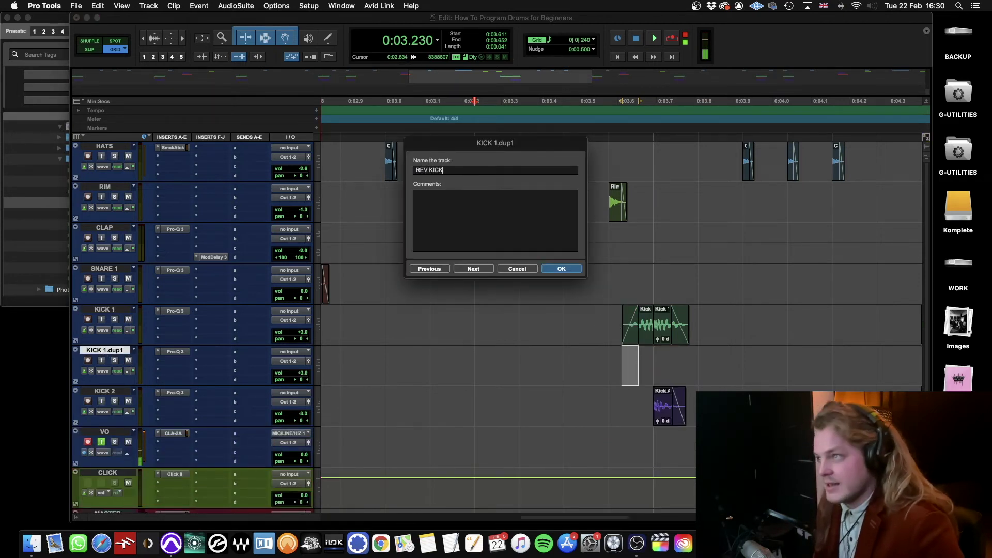
key(Return)
drag(99, 349, 100, 392)
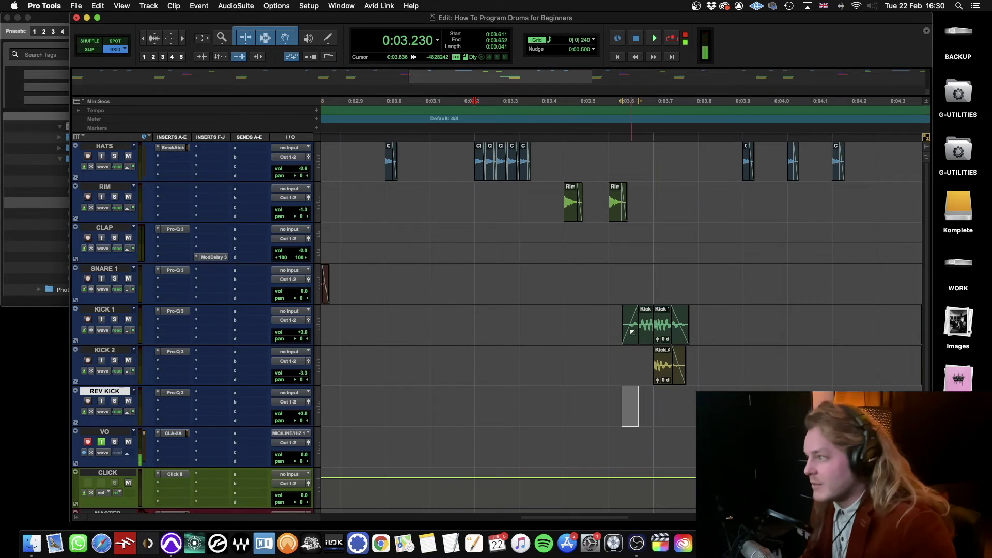
Step: Move the reversed kick clip onto the REV KICK track and insert Mod Delay III (mono/stereo) on that track
drag(642, 339, 640, 402)
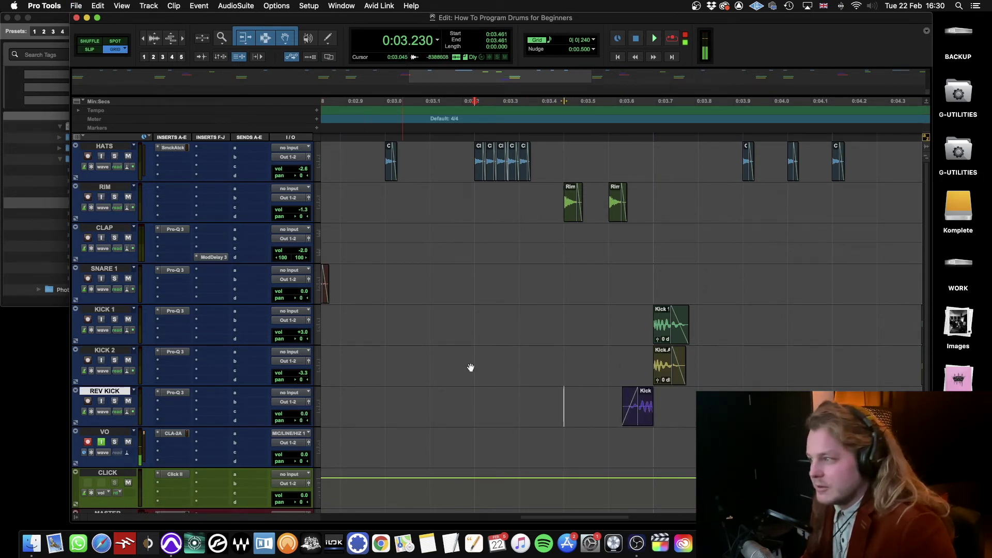
click(218, 424)
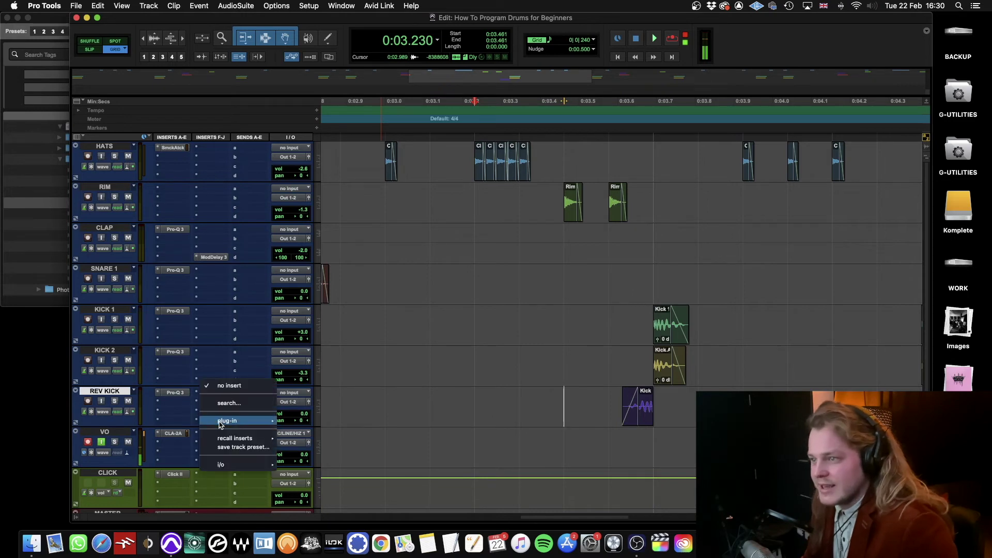
mouse_move(243, 420)
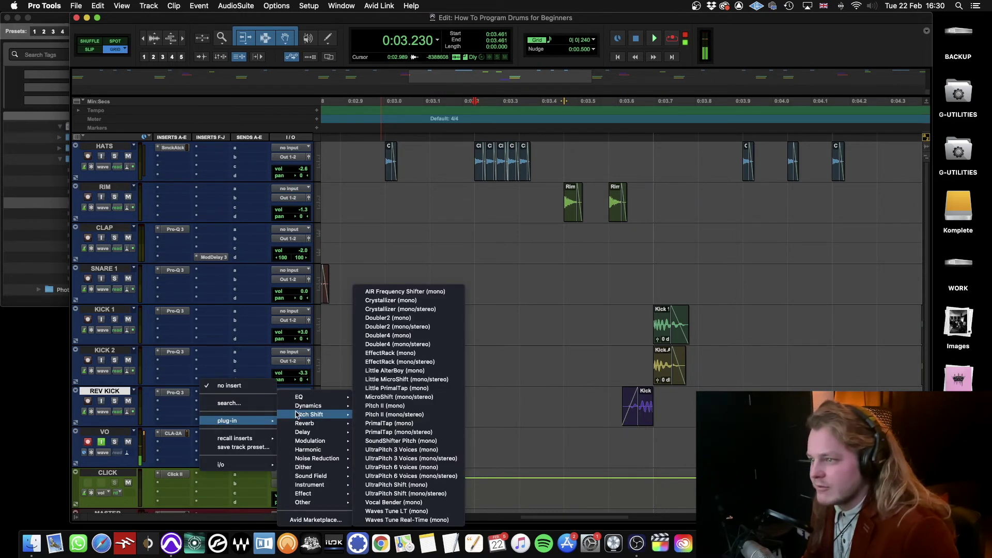
mouse_move(331, 451)
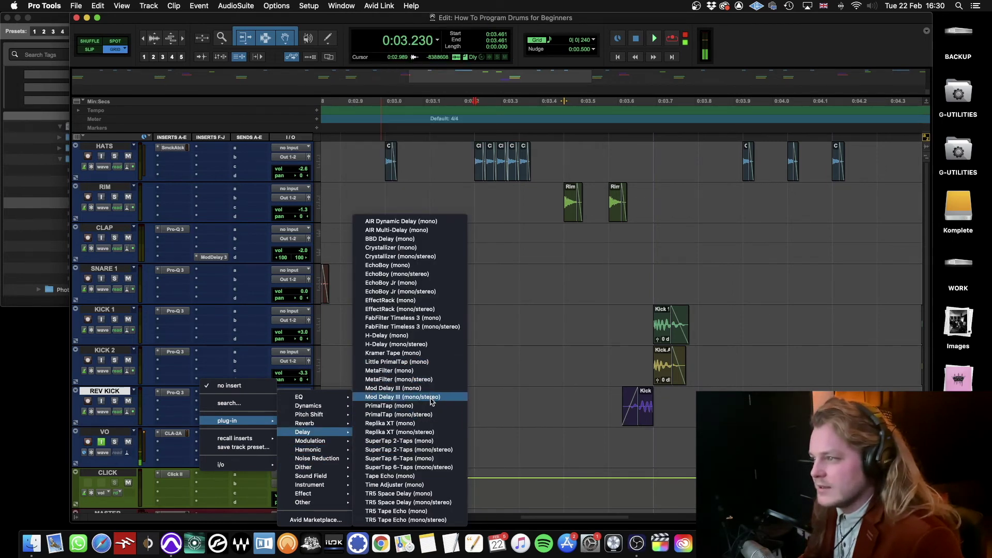
click(431, 396)
click(366, 91)
Step: Play back the reversed kick from 3.230 s, and the beat from the start of the session
click(502, 267)
key(space)
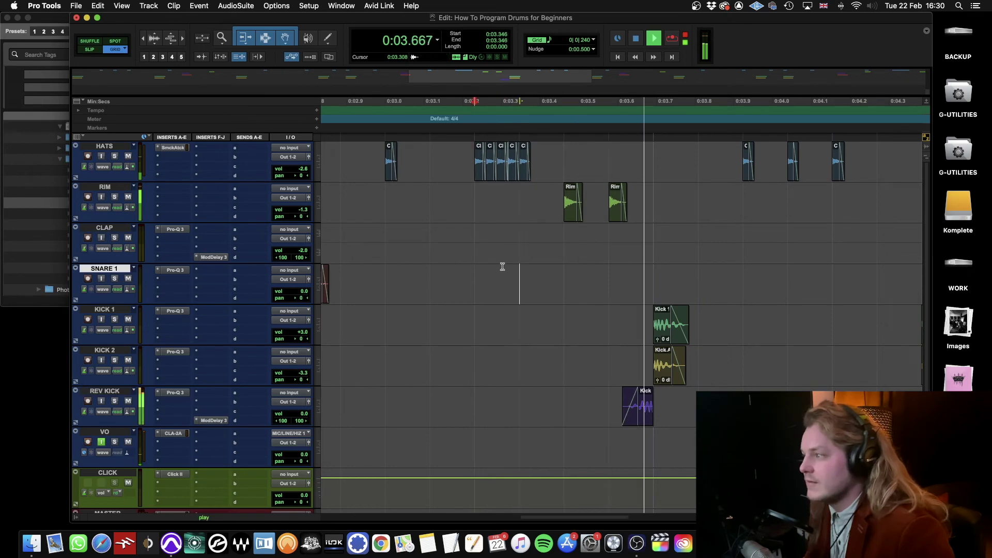
key(space)
key(r)
key(r)
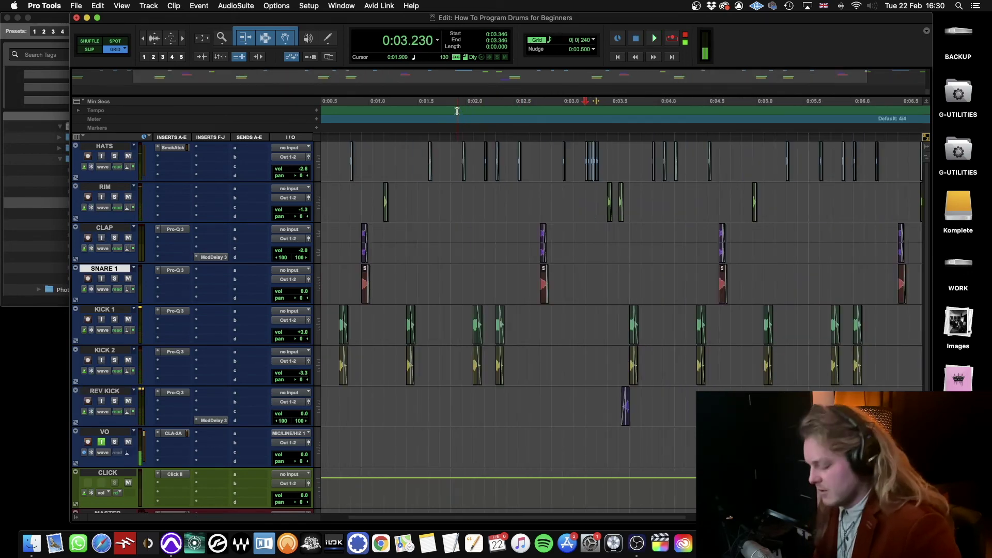
key(Return)
key(space)
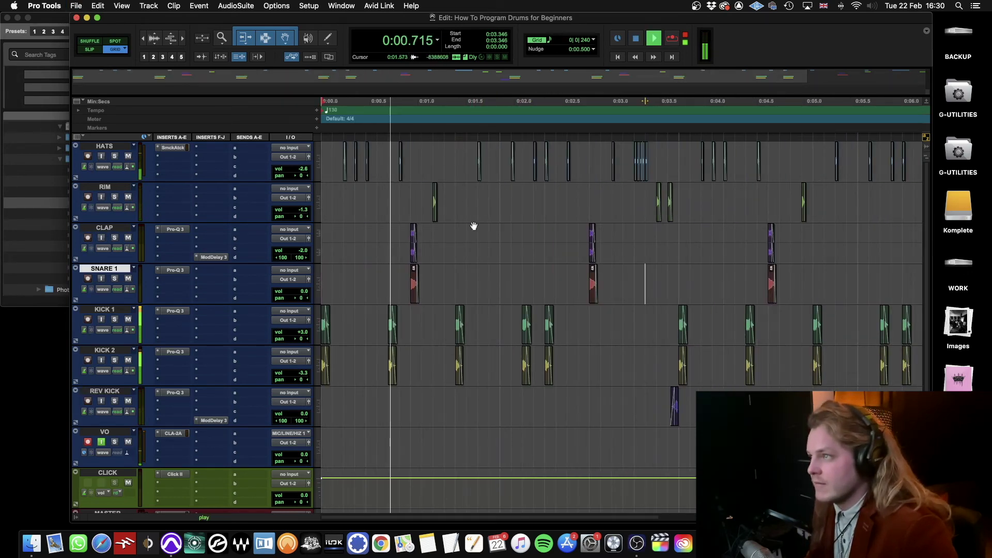
Step: Extend the selection of the clap at 2.769 s to 3.230 s and open TrueVerb Stereo in AudioSuite for it
key(r)
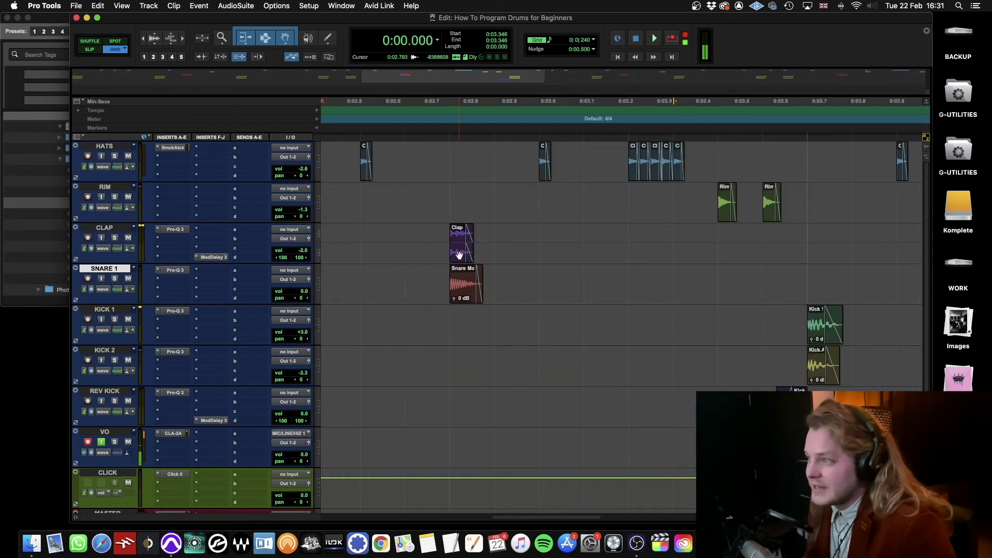
click(459, 255)
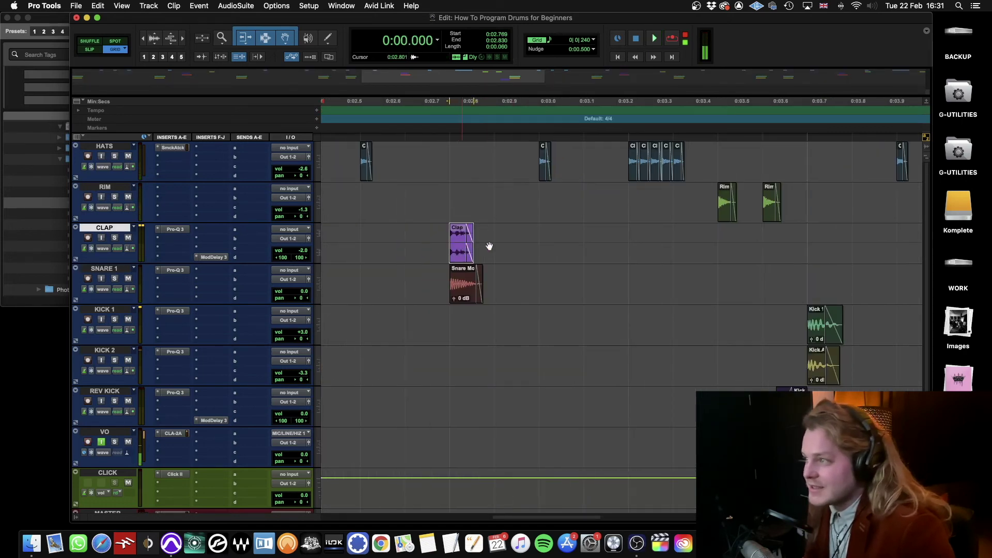
key(super+bracketleft)
key(super+bracketleft)
key(super+bracketright)
key(super+bracketright)
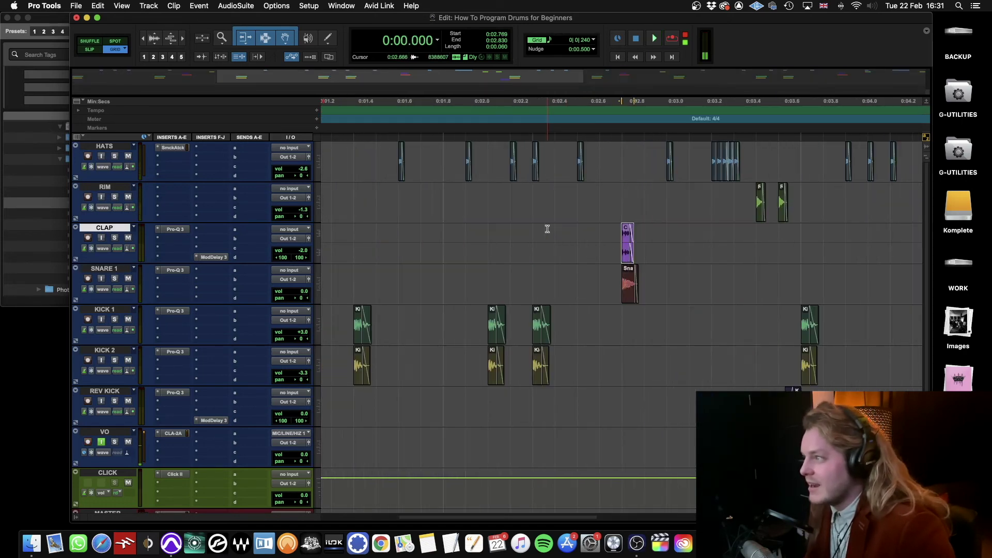
scroll(547, 229, right, 3)
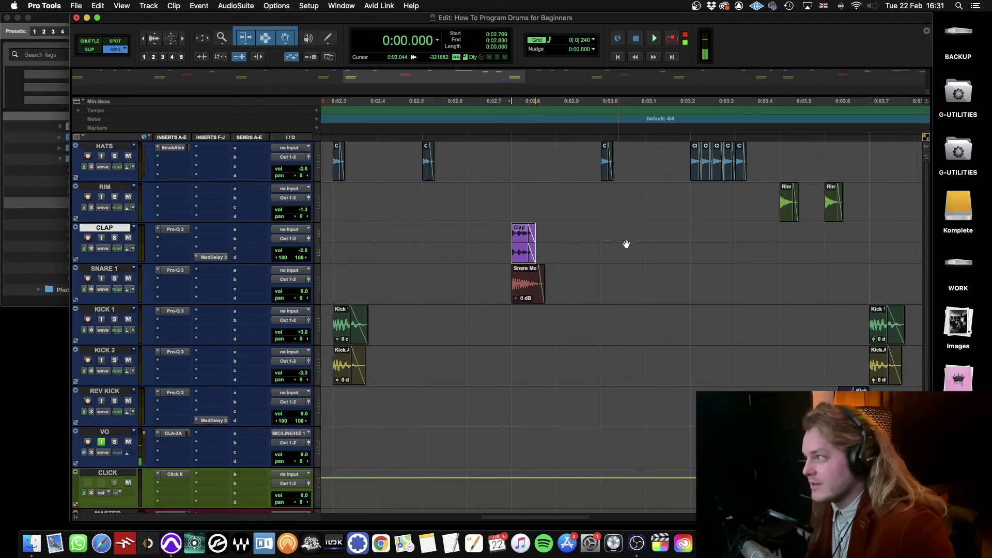
shift+click(690, 242)
click(236, 6)
mouse_move(273, 50)
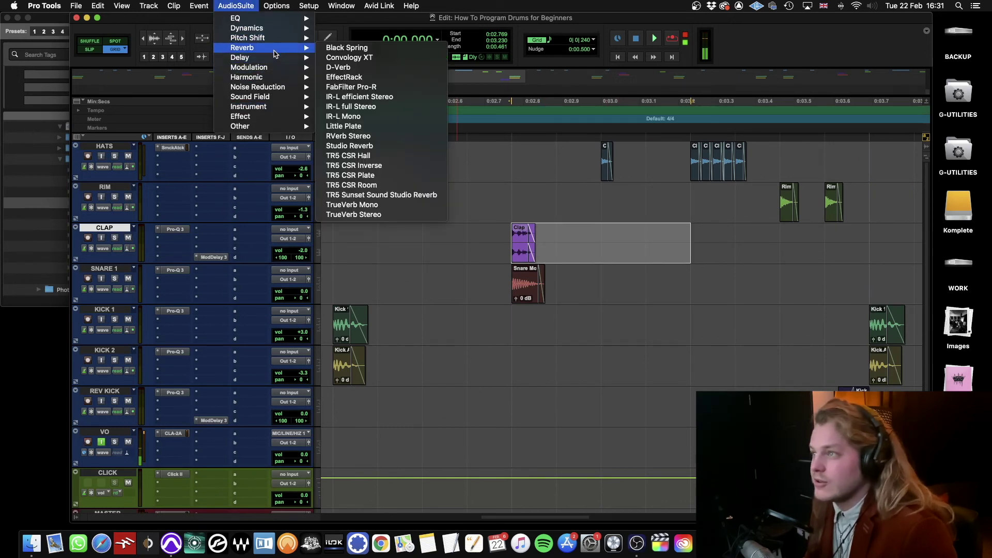
click(407, 215)
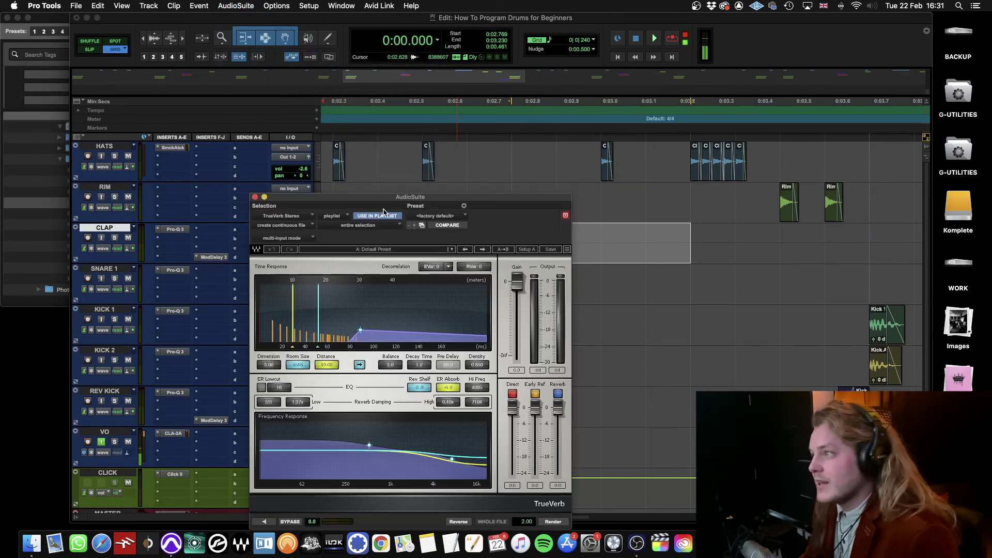
Step: Load the TrueVerb Medium plate preset, render it onto the clap selection and close the plug-in window
click(408, 252)
click(486, 417)
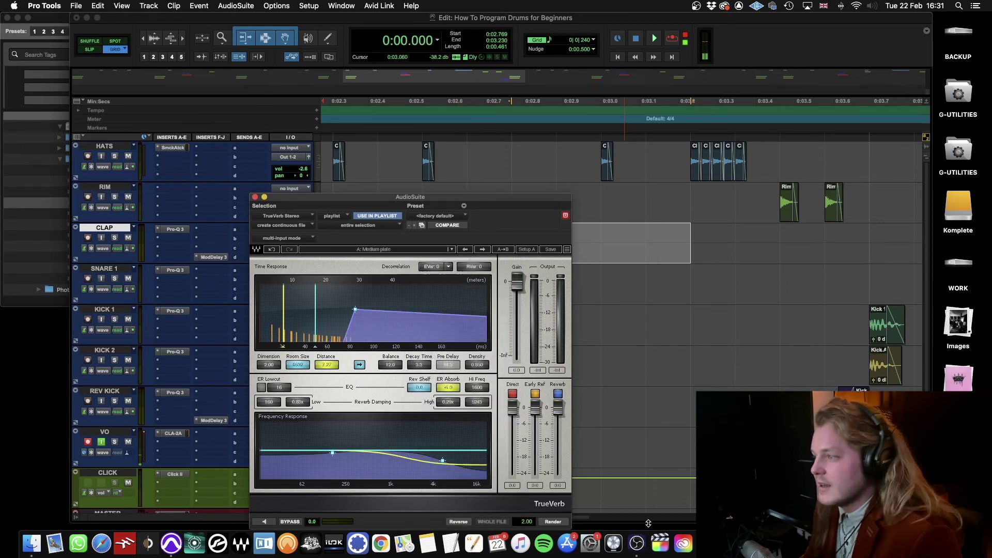
click(552, 521)
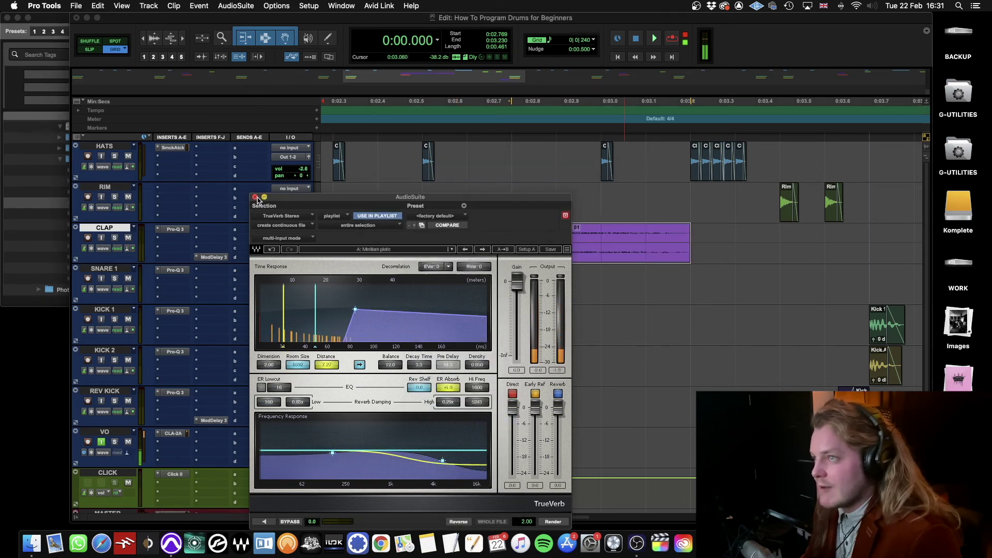
click(255, 197)
Step: Play back the reverbed clap from 2.423 s
click(375, 102)
key(space)
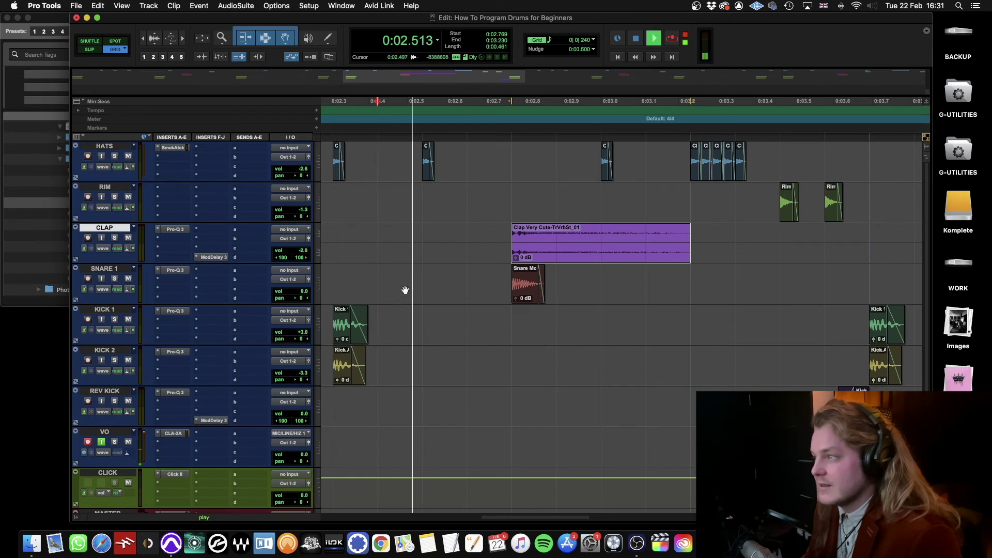
key(space)
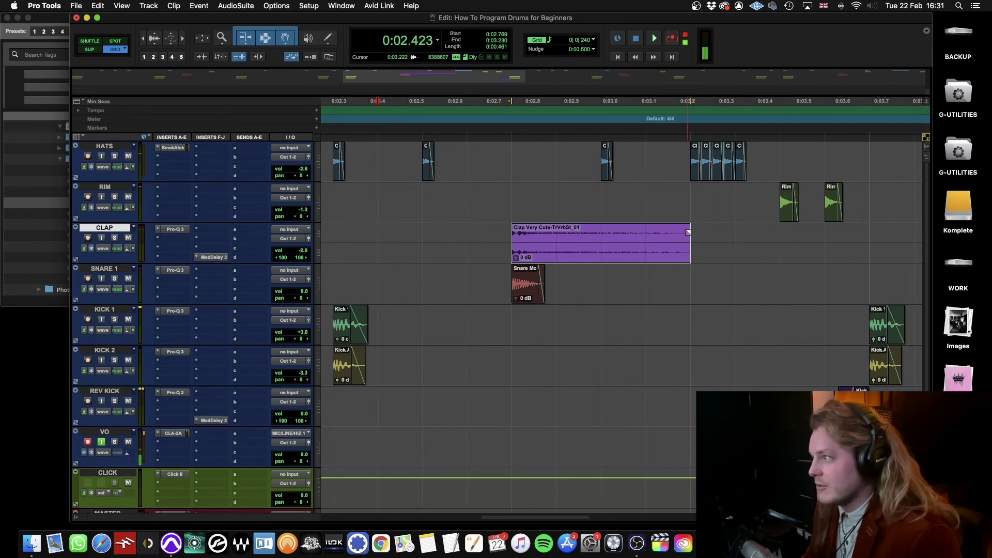
Step: Select the reverbed clap's tail from 3.115 to 3.230 s, render AudioSuite's Vari-Fi Slow Down onto it and close the plug-in window
click(691, 237)
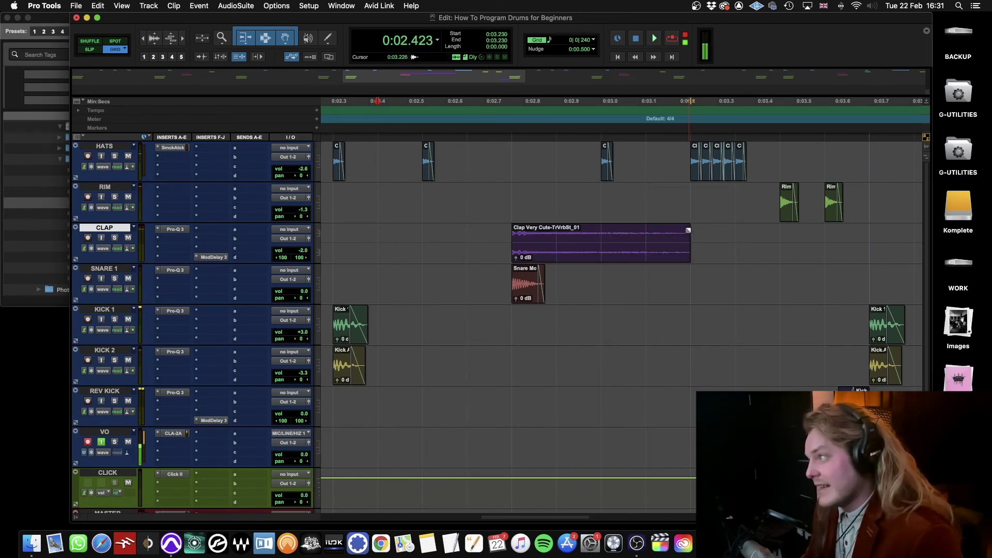
drag(679, 233, 646, 230)
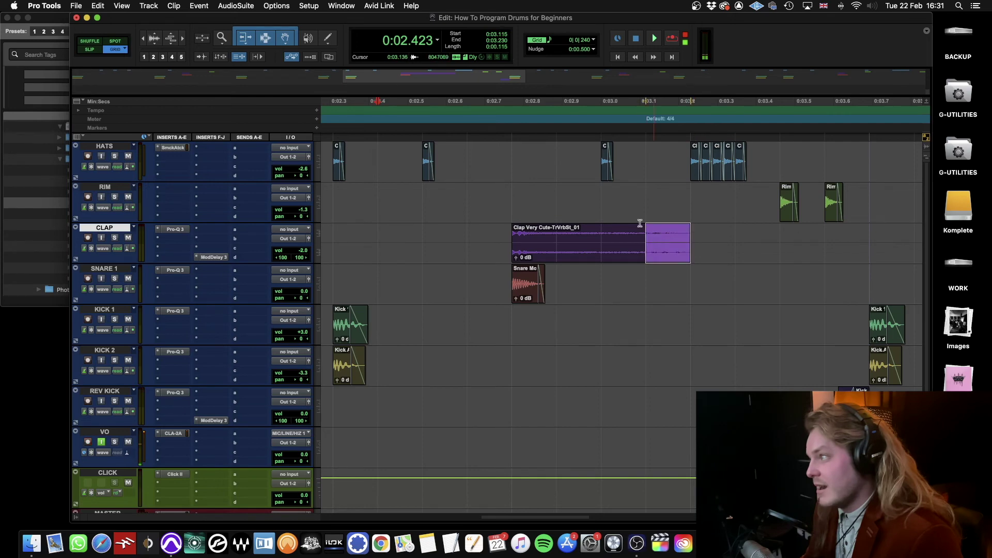
click(253, 5)
mouse_move(263, 118)
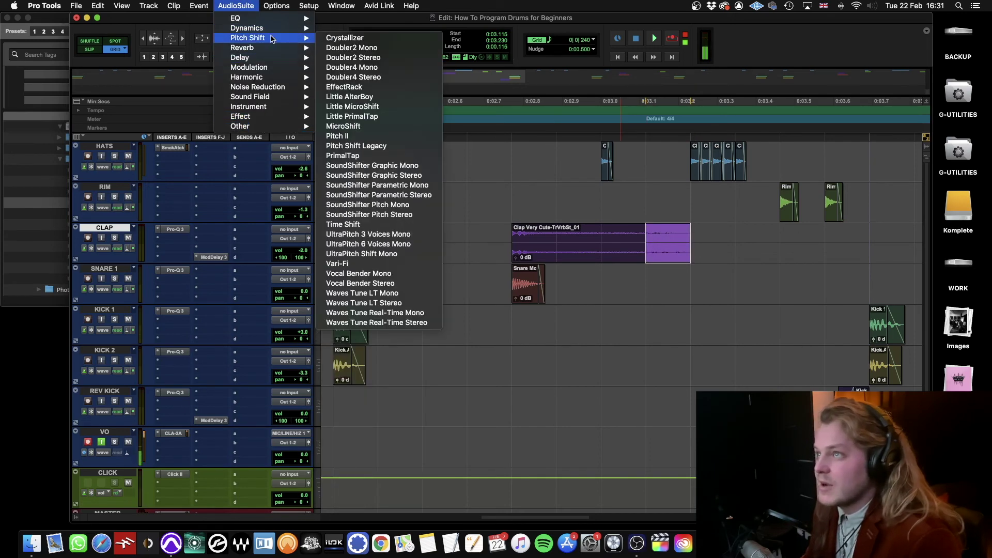
click(395, 263)
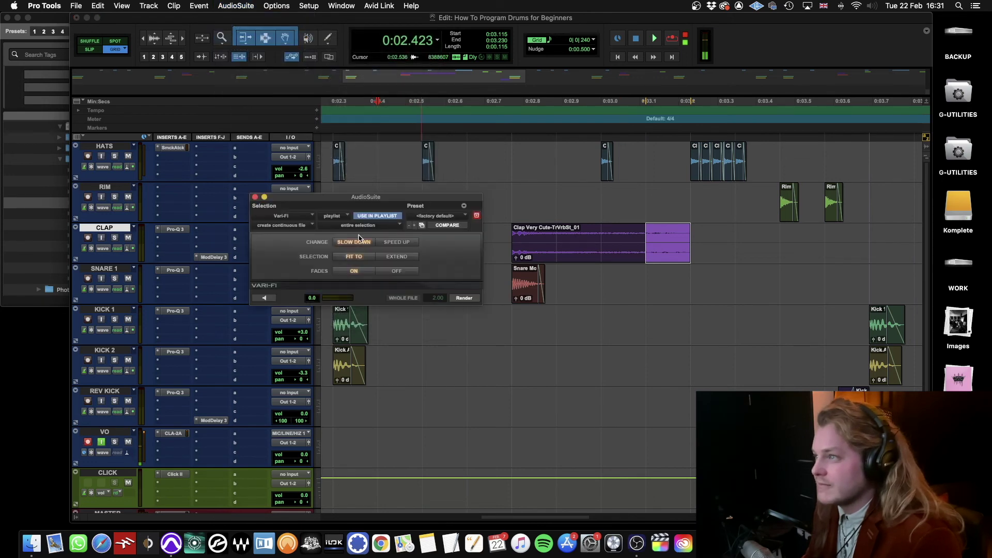
click(471, 298)
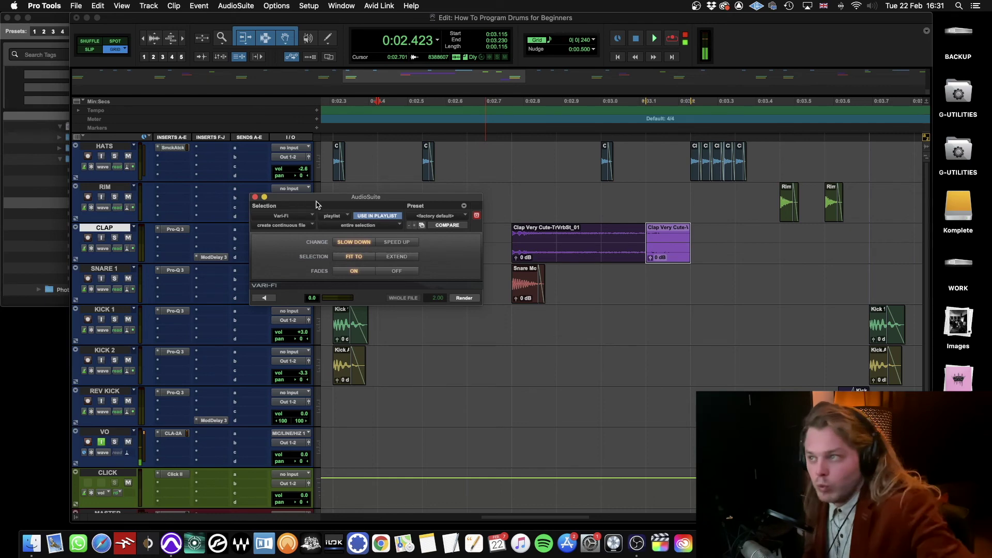
click(256, 197)
Step: Play back the clap with its slowed-down tail from 2.423 s
key(space)
click(465, 193)
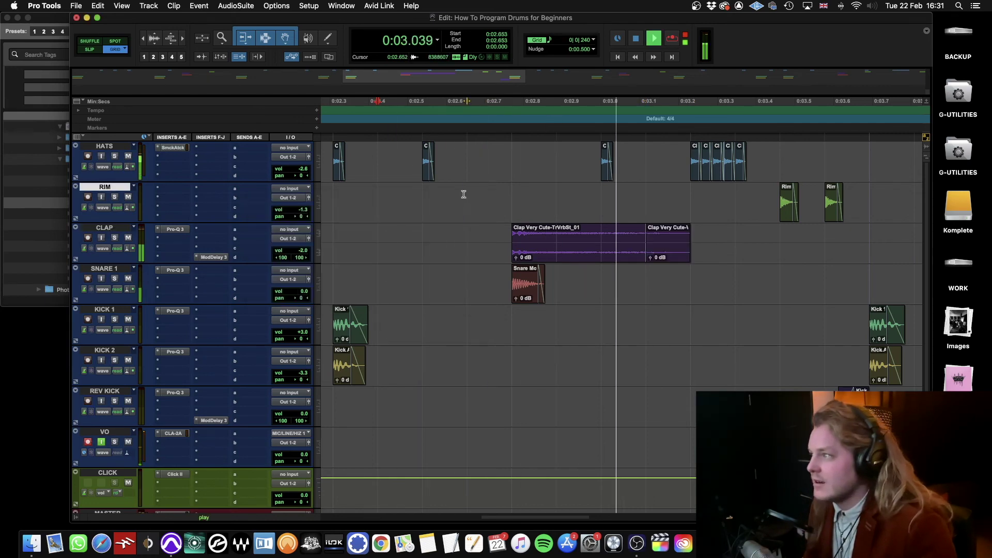
key(space)
Step: Place a copy of the processed clap over the last clap at 6.461 s and play the beat from the session start
key(r)
key(r)
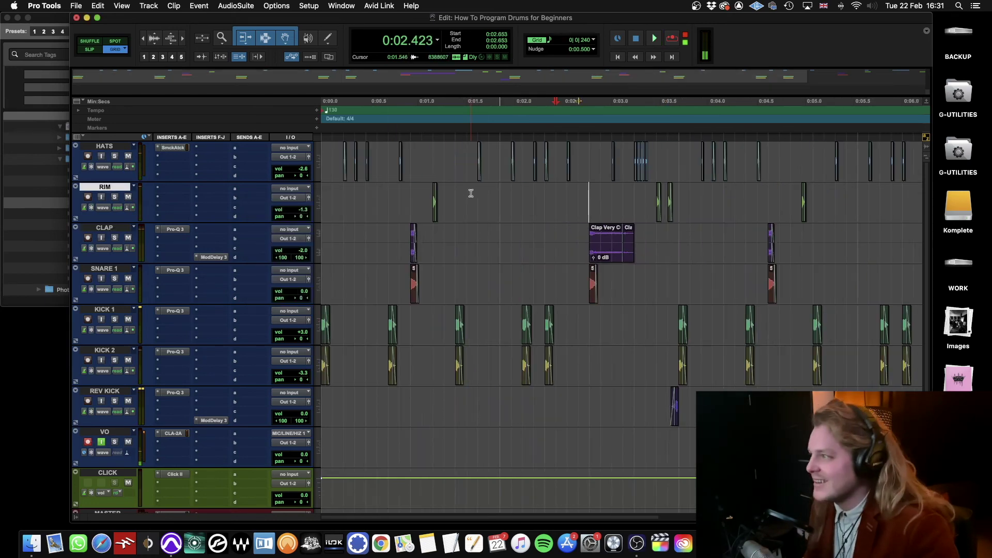
key(r)
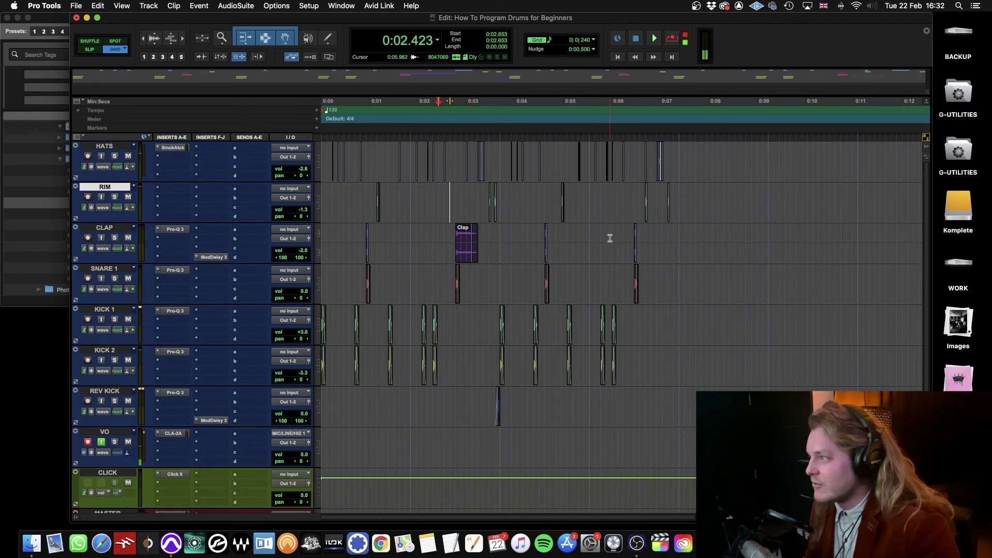
drag(608, 239, 681, 239)
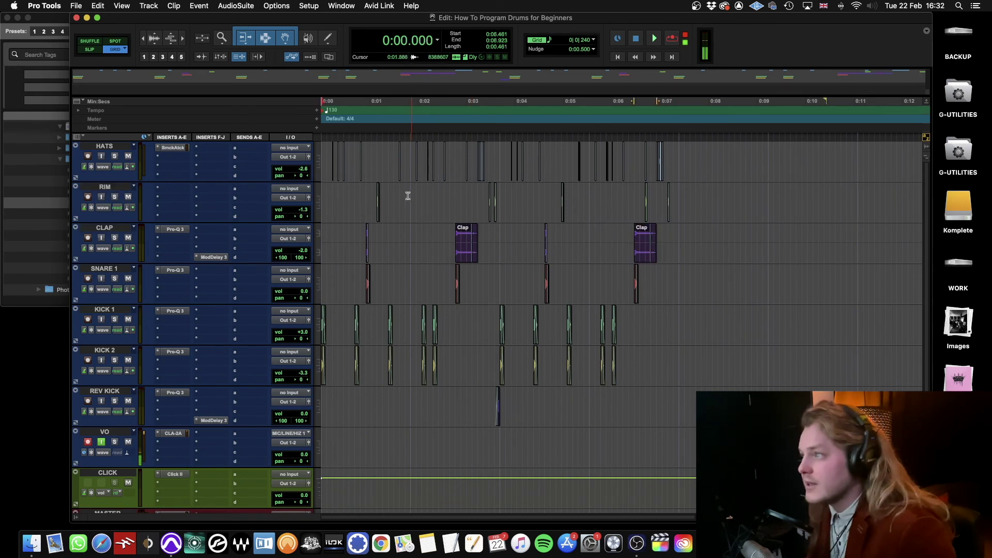
key(space)
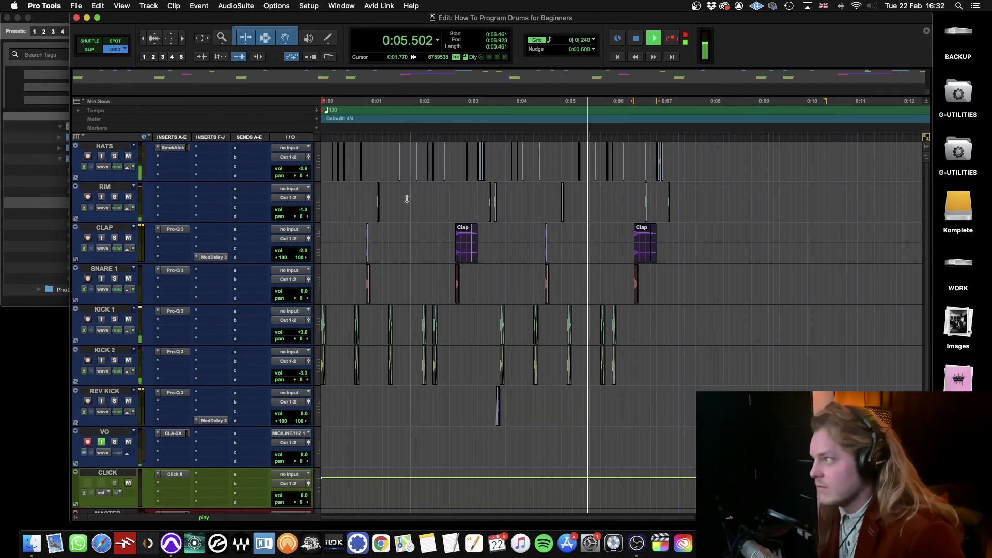
key(space)
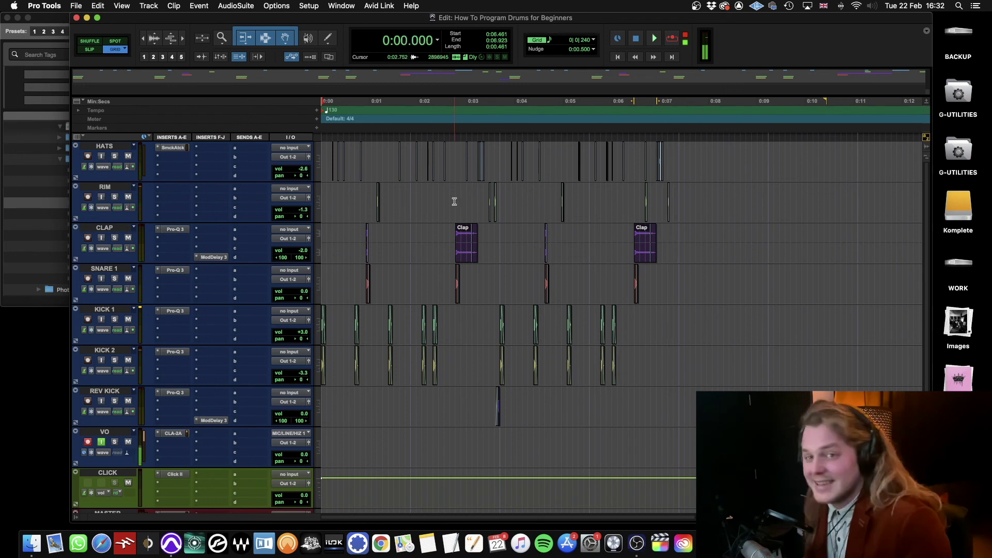